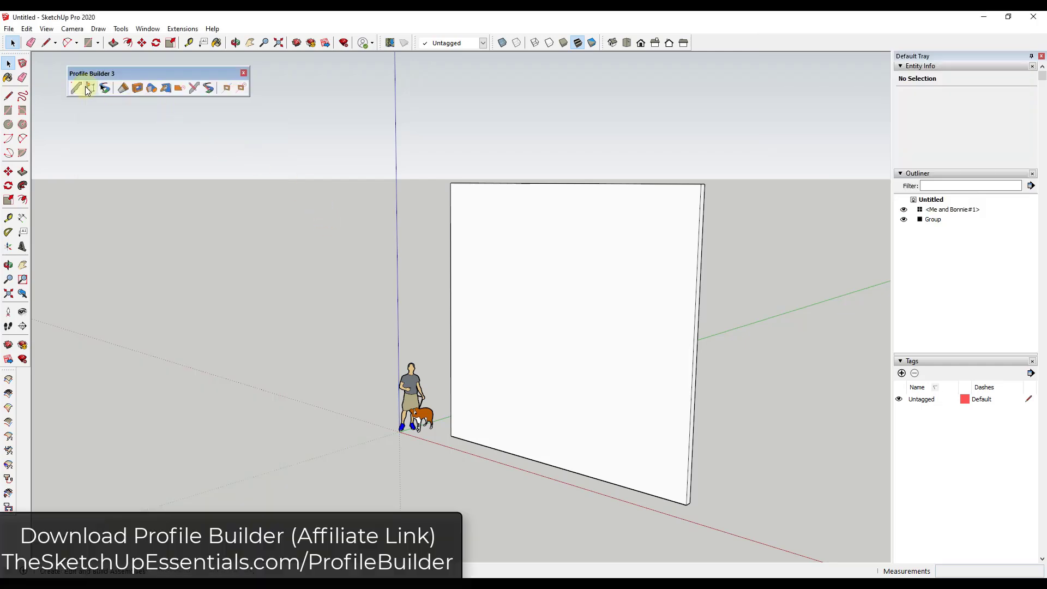
- Load the Ladder assembly from Profile Builder's Assembly Examples library
left_click(89, 89)
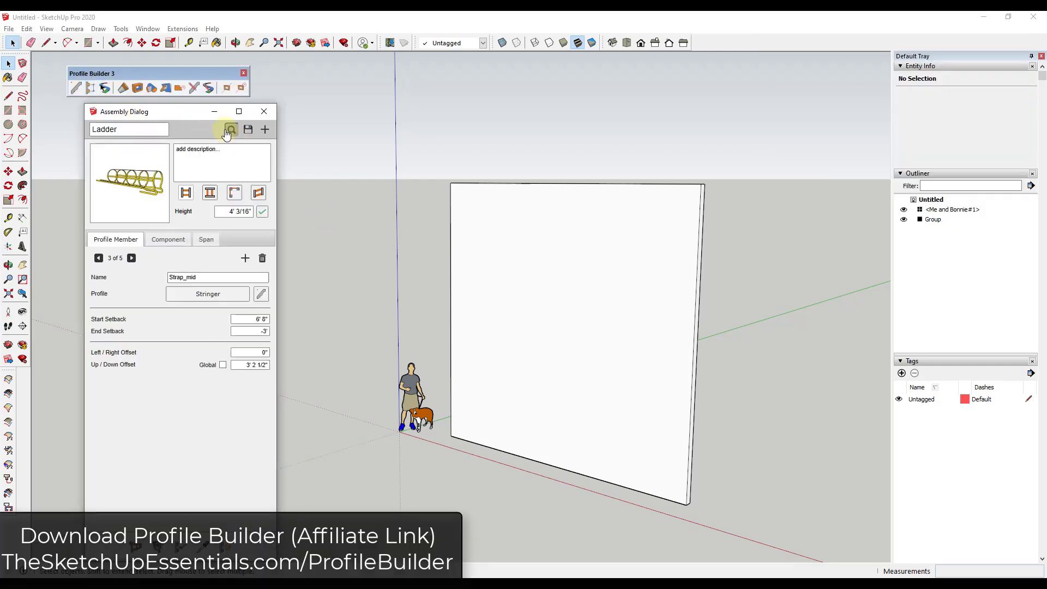
left_click(229, 131)
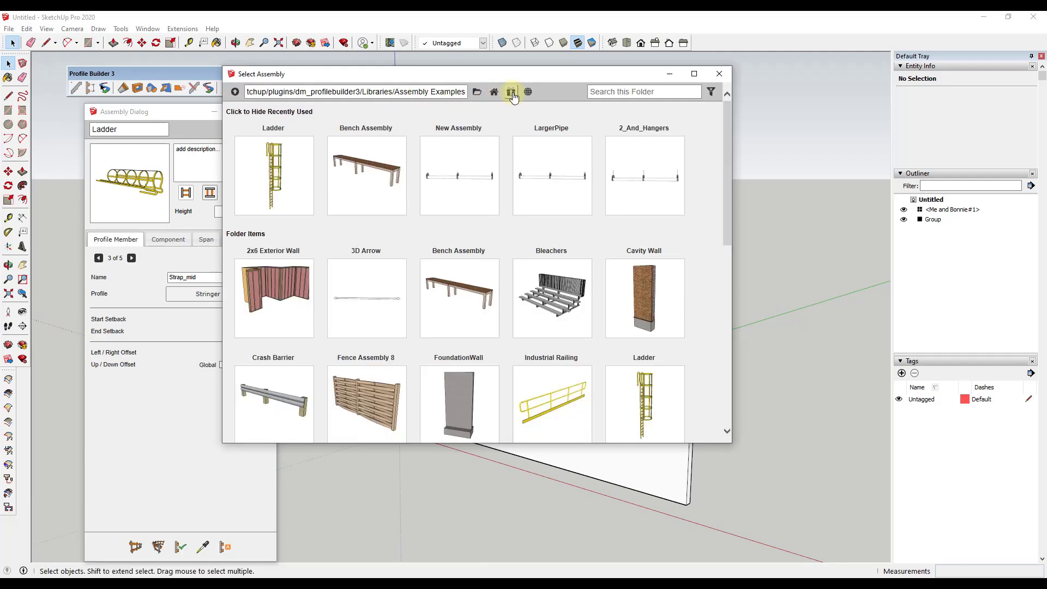
scroll(621, 316, "down", 4)
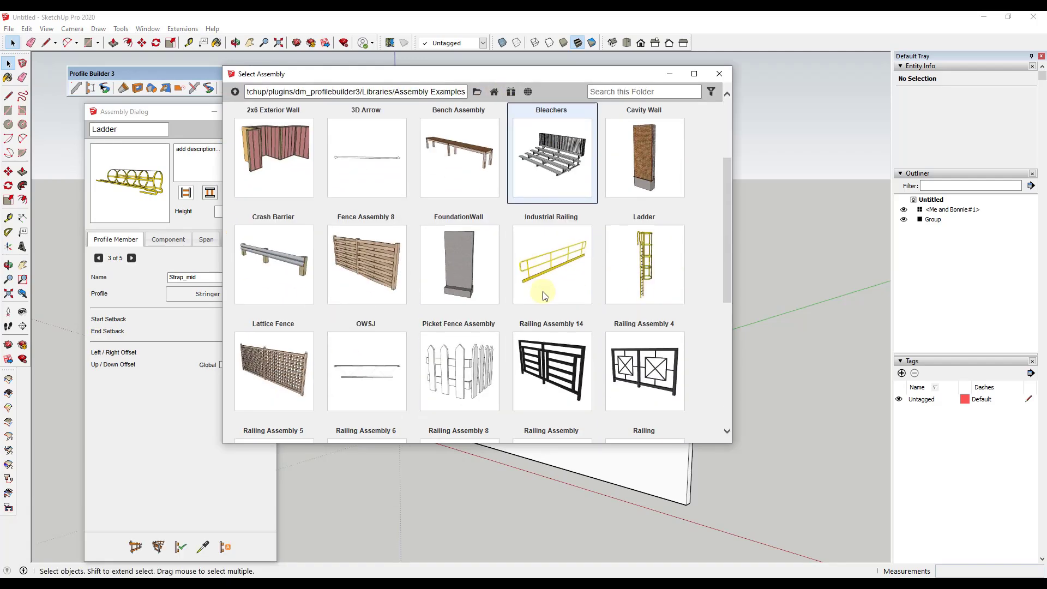
scroll(544, 216, "up", 2)
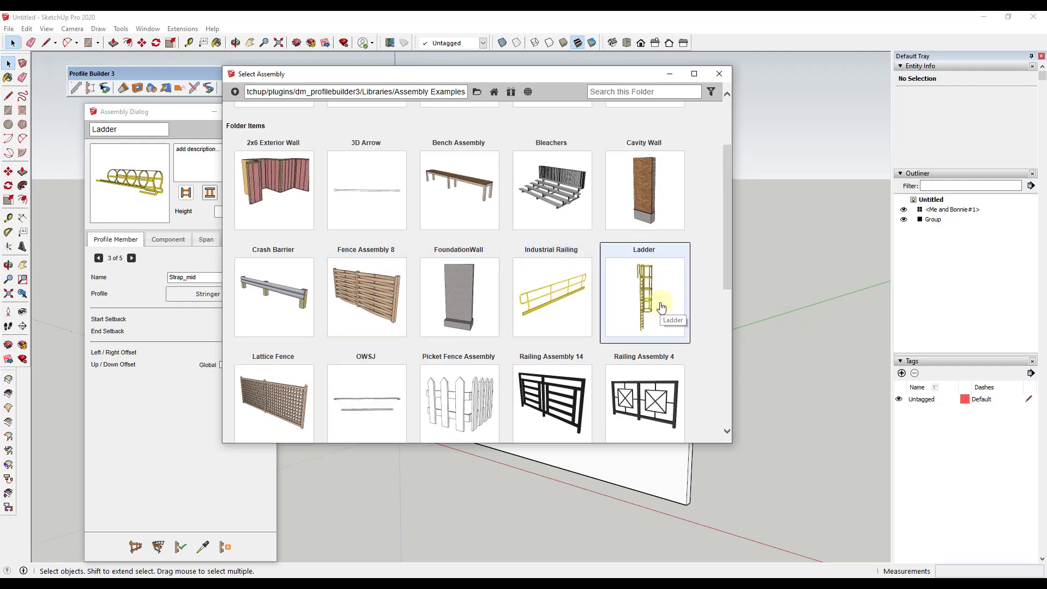
double_click(661, 307)
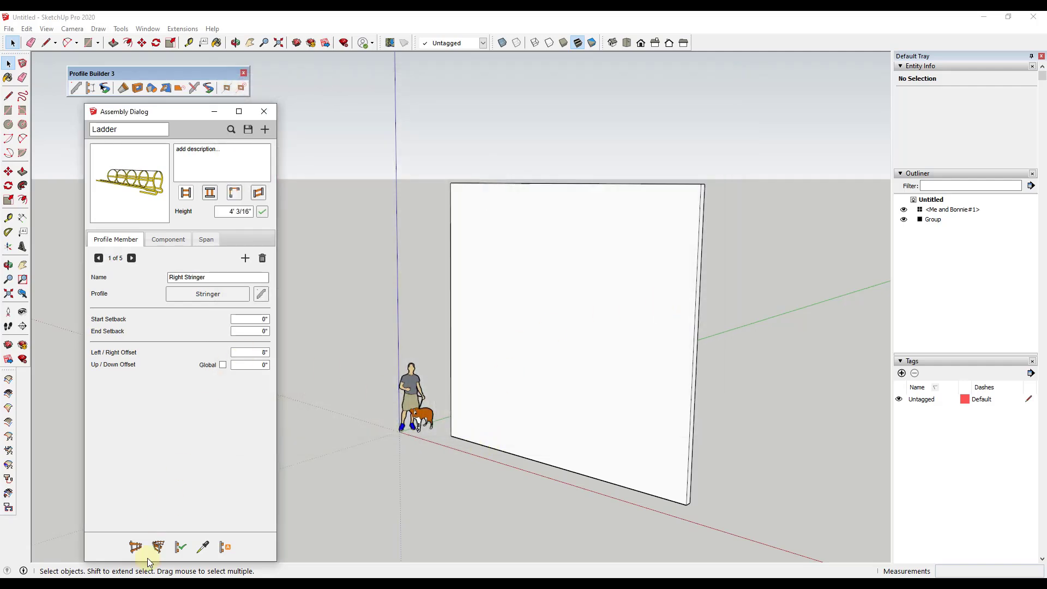
- Build the Ladder assembly vertically up the near end of the wall, from its base to its top edge
left_click(135, 547)
left_click(463, 441)
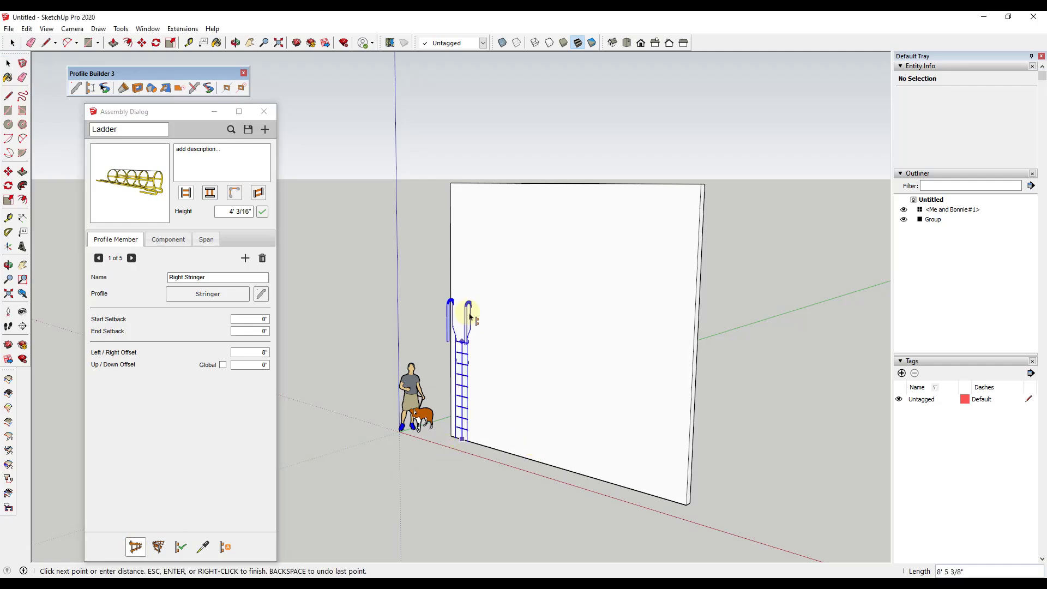
left_click(464, 187)
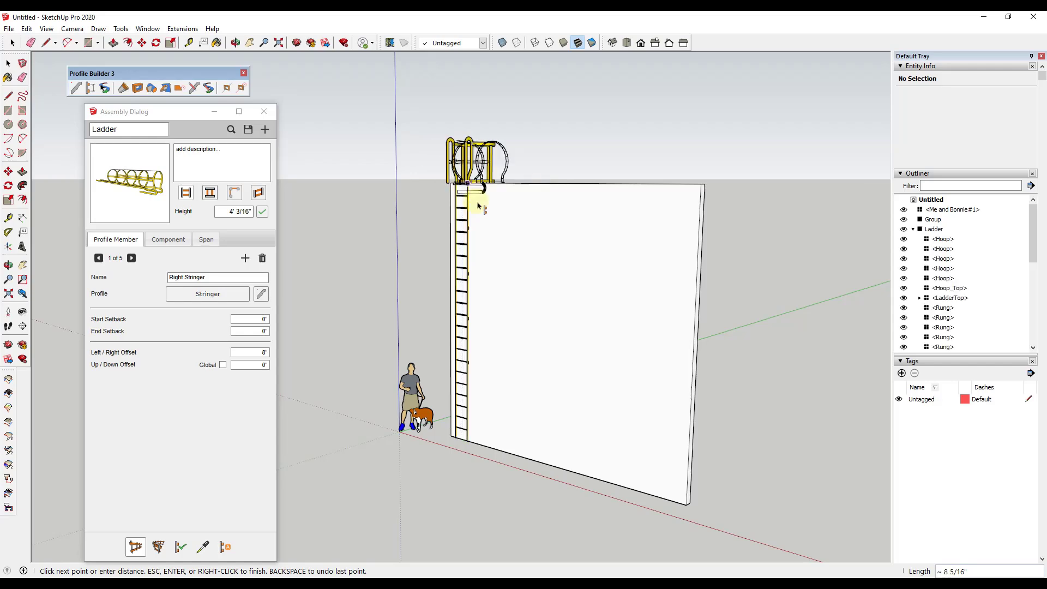
key("Escape")
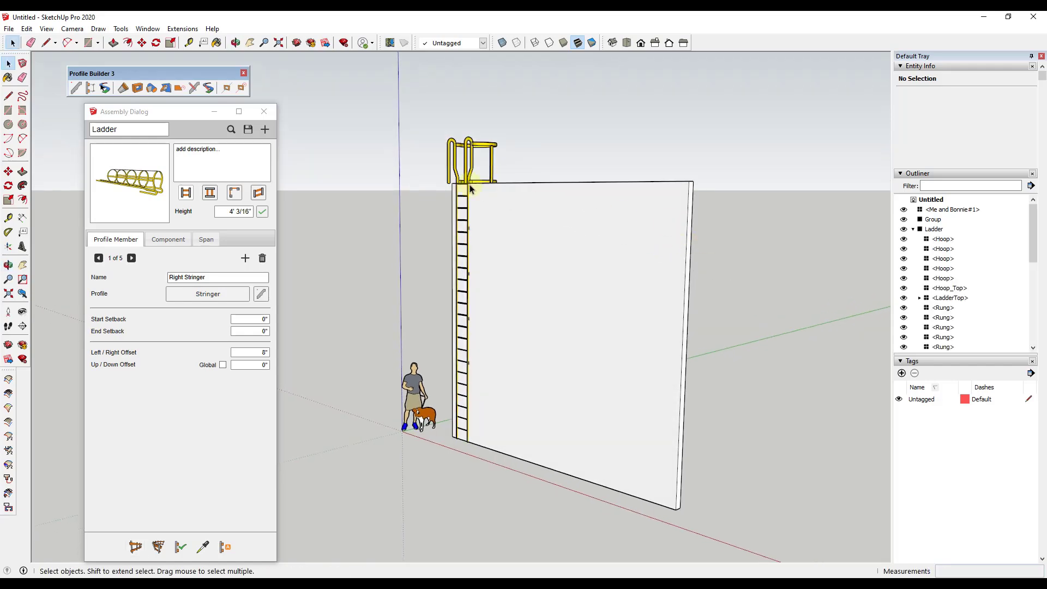
- Turn the ladder around with the Move tool so its safety cage faces away from the wall
middle_click_drag(480, 186, 496, 251)
scroll(474, 164, "up", 3)
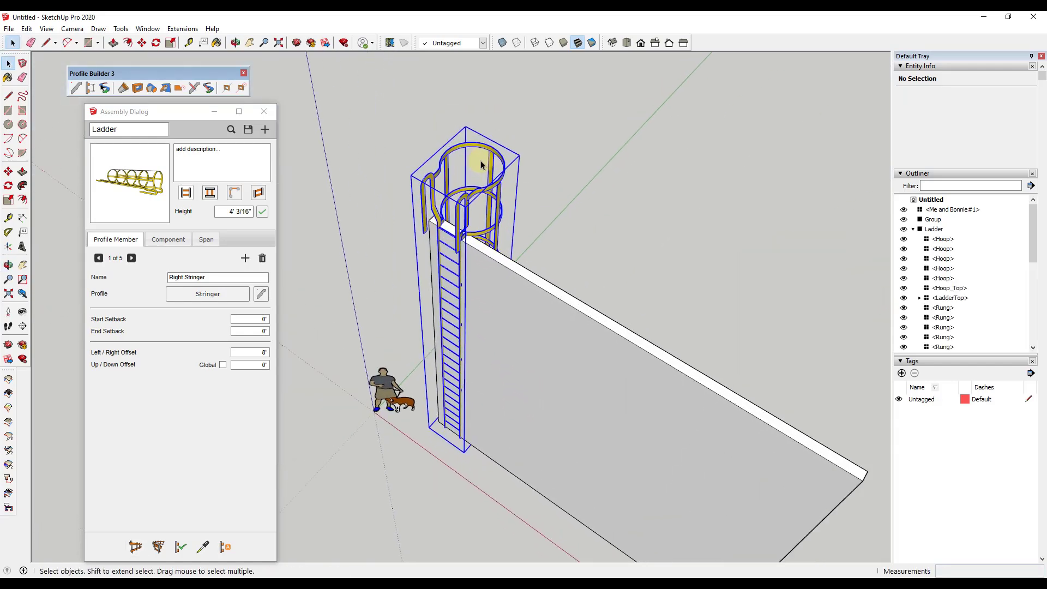
key("m")
left_click(474, 175)
key("Escape")
- Examine the ladder's stringers, rungs, hoops and top handles from its base up to the wall's top
middle_click_drag(474, 176, 416, 391)
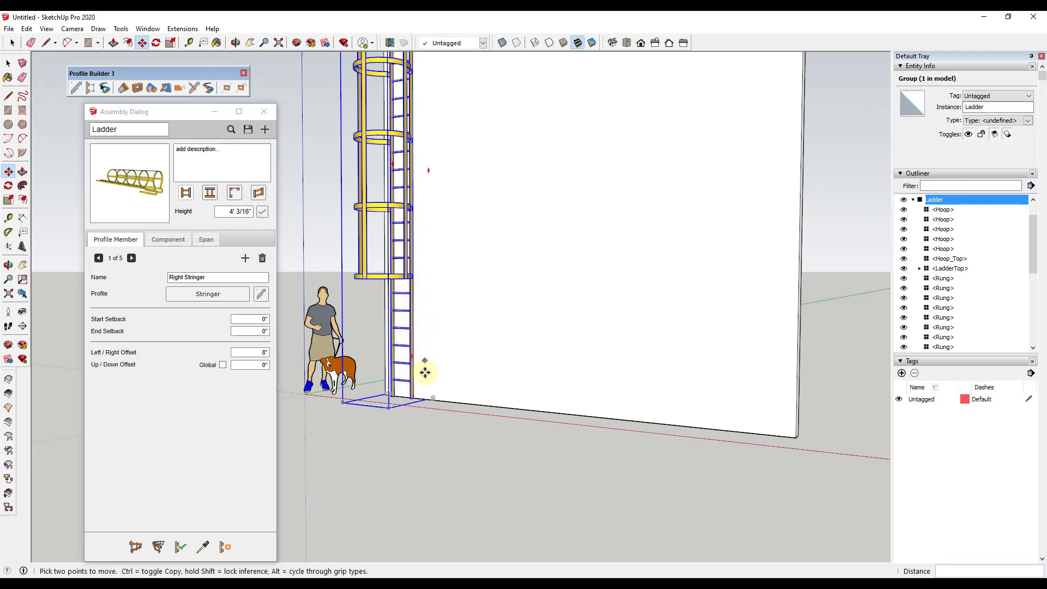
scroll(428, 300, "down", 5)
scroll(428, 304, "up", 5)
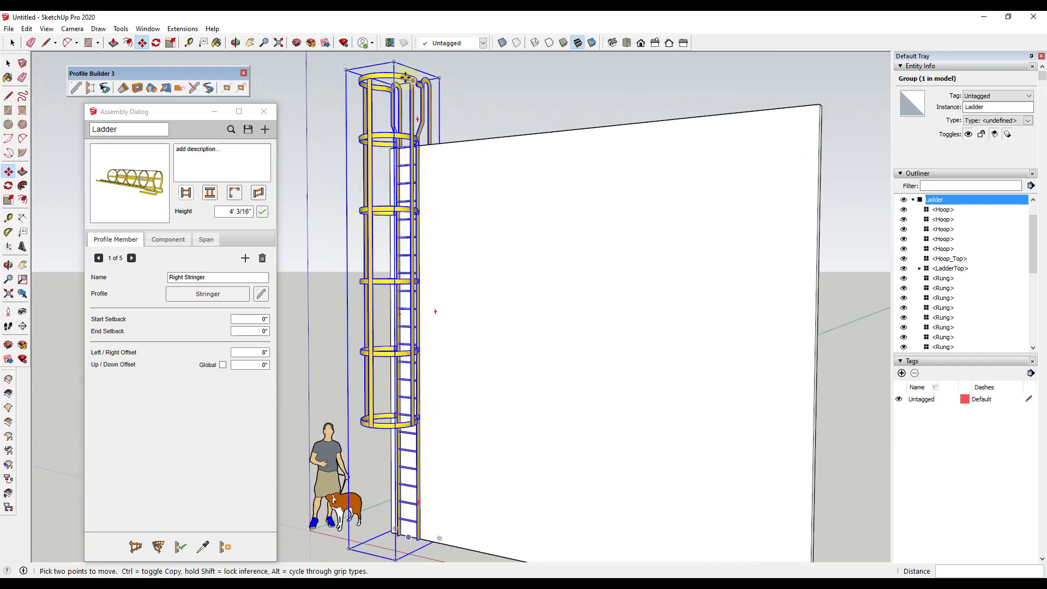
scroll(420, 172, "down", 3)
middle_click_drag(555, 296, 596, 367)
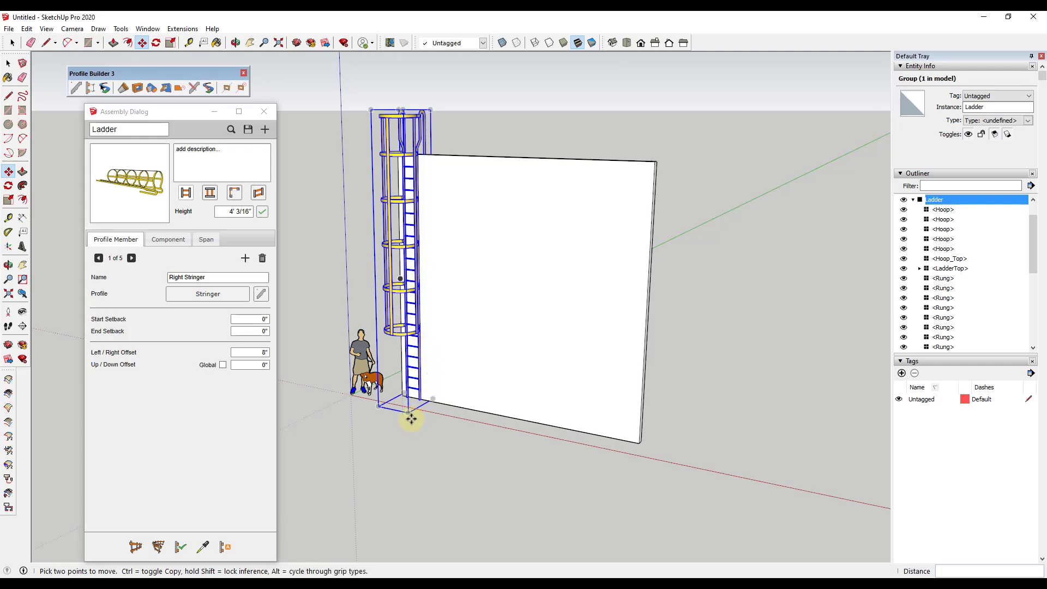
scroll(411, 419, "up", 5)
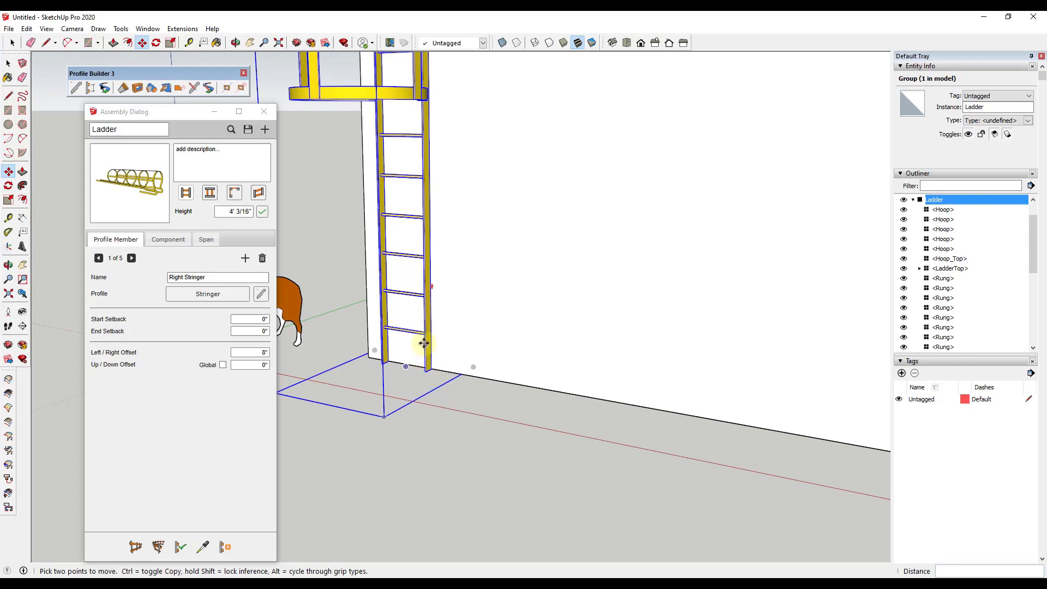
scroll(407, 428, "down", 8)
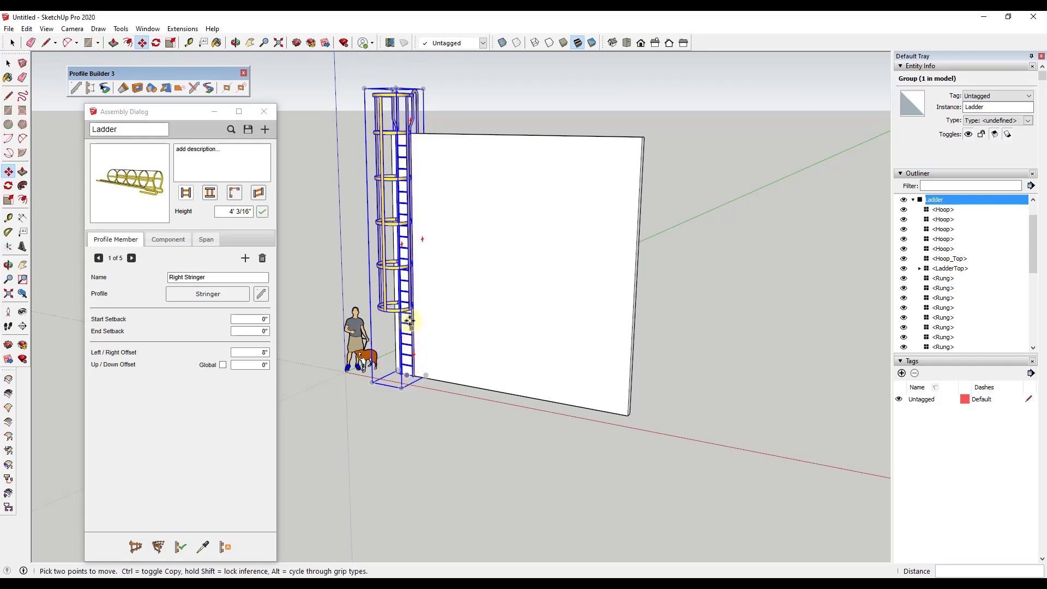
scroll(399, 306, "up", 5)
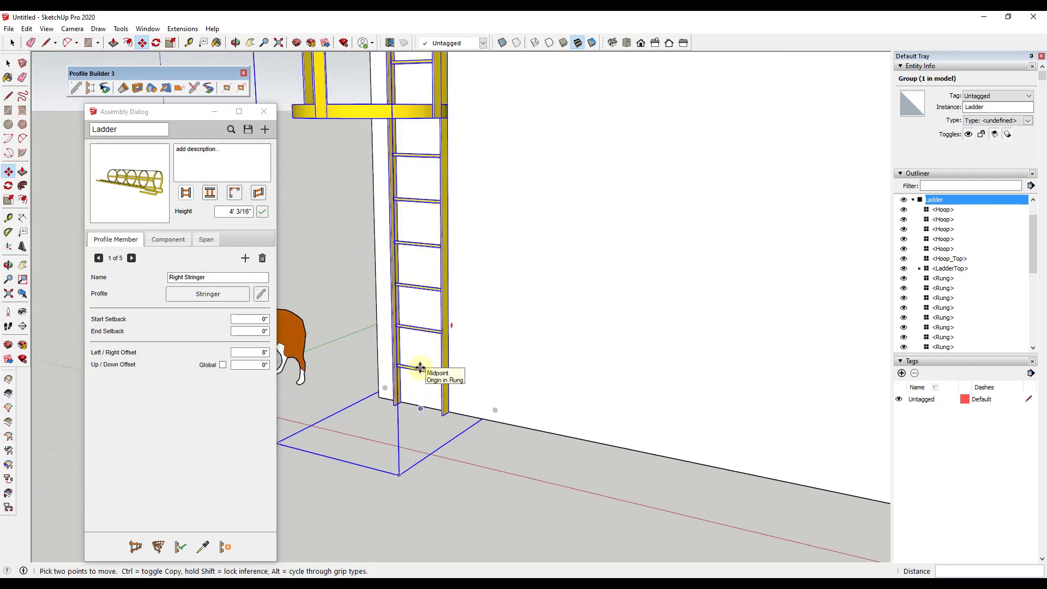
left_click(419, 369)
scroll(435, 398, "down", 3)
scroll(604, 419, "up", 4)
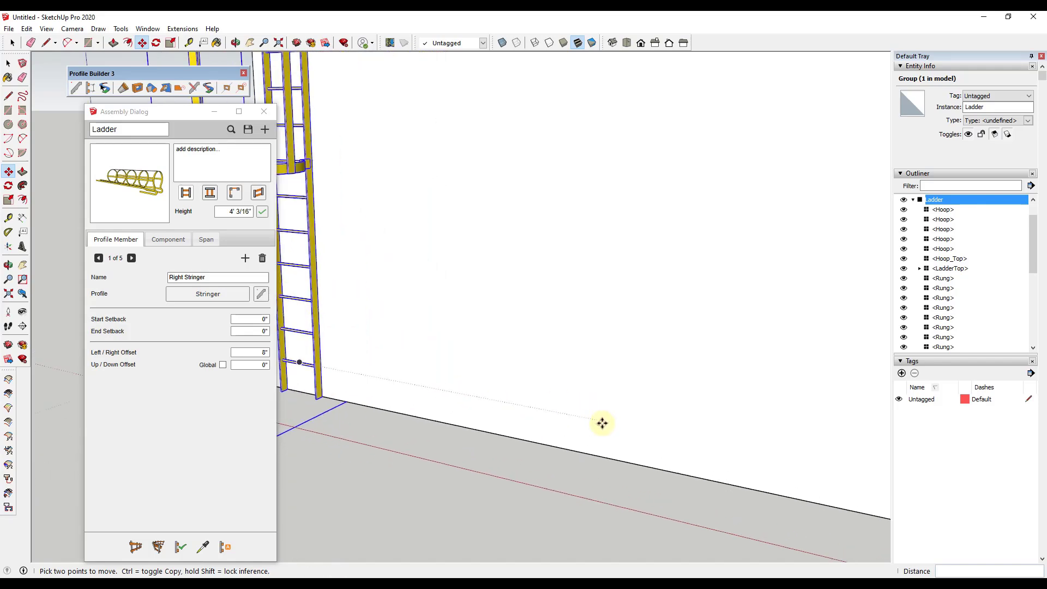
scroll(475, 428, "down", 4)
scroll(478, 434, "up", 5)
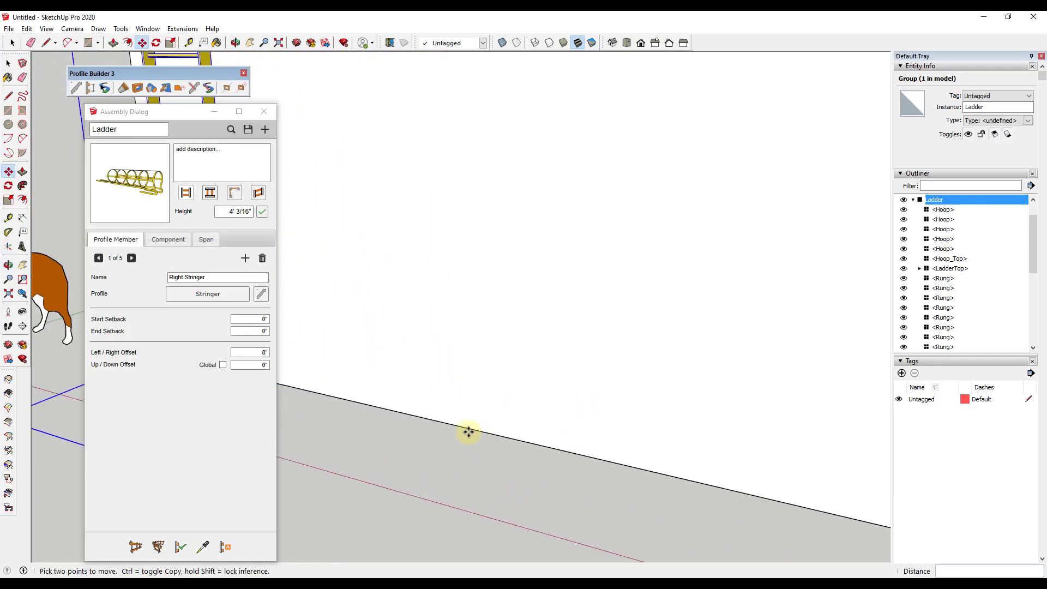
key("space")
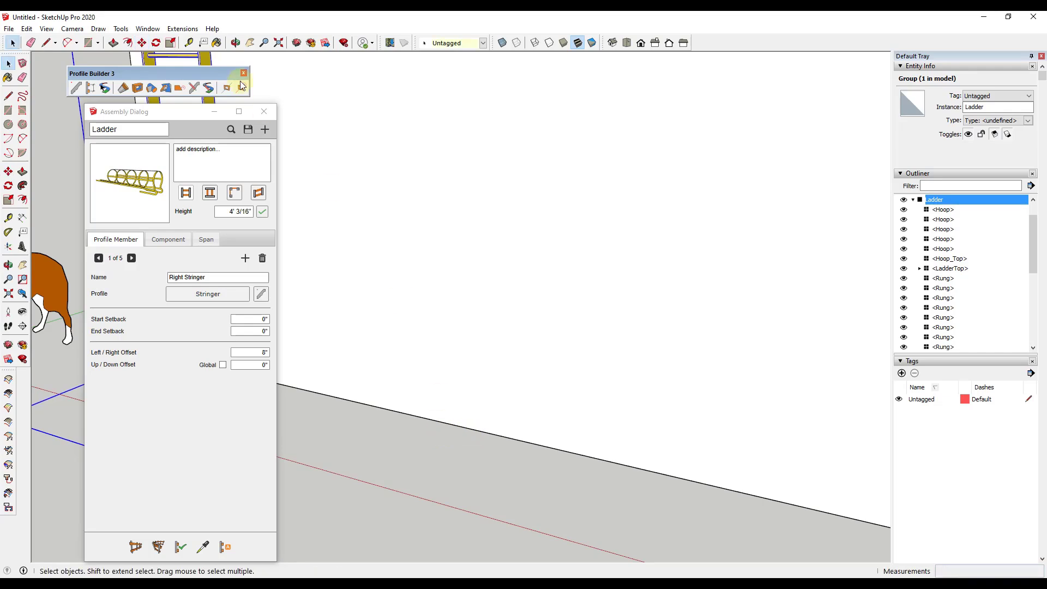
- Close the assembly settings and draw a 3" by 1/4" rectangle with the Line tool on the ground in front of the wall
left_click(264, 112)
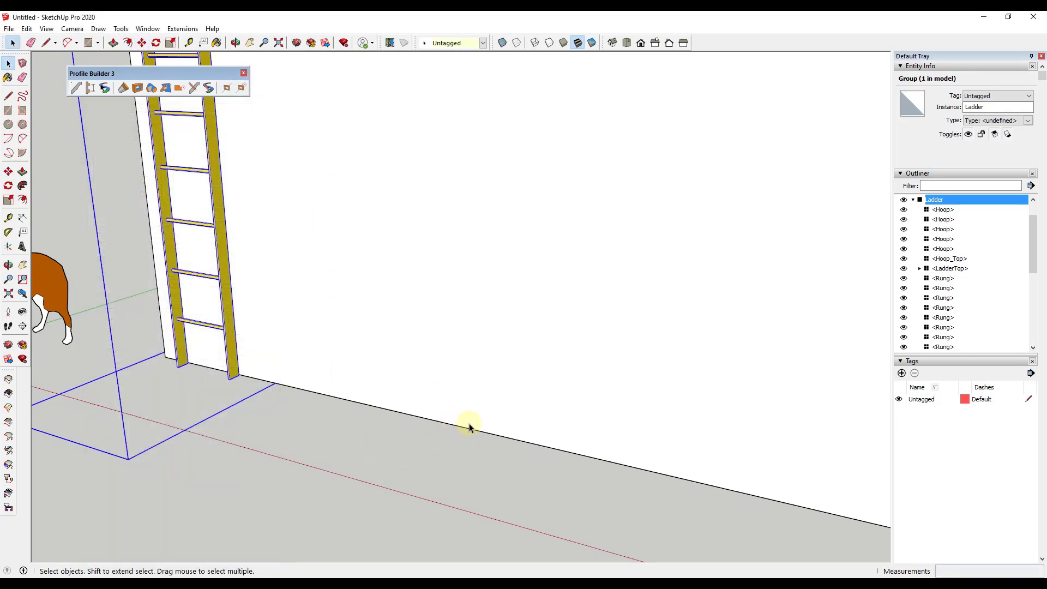
scroll(469, 444, "up", 3)
key("l")
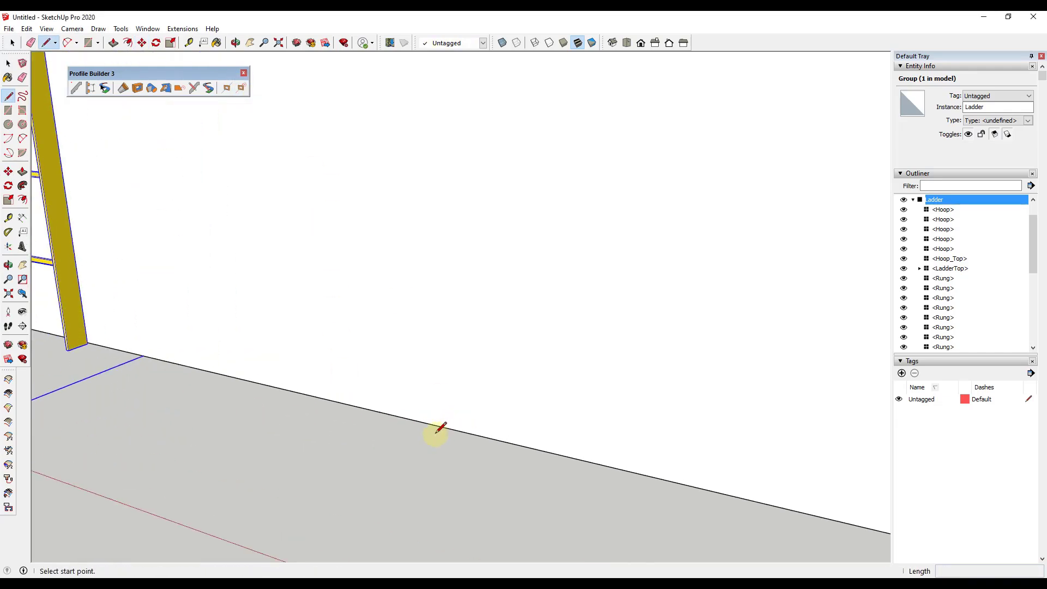
left_click(439, 432)
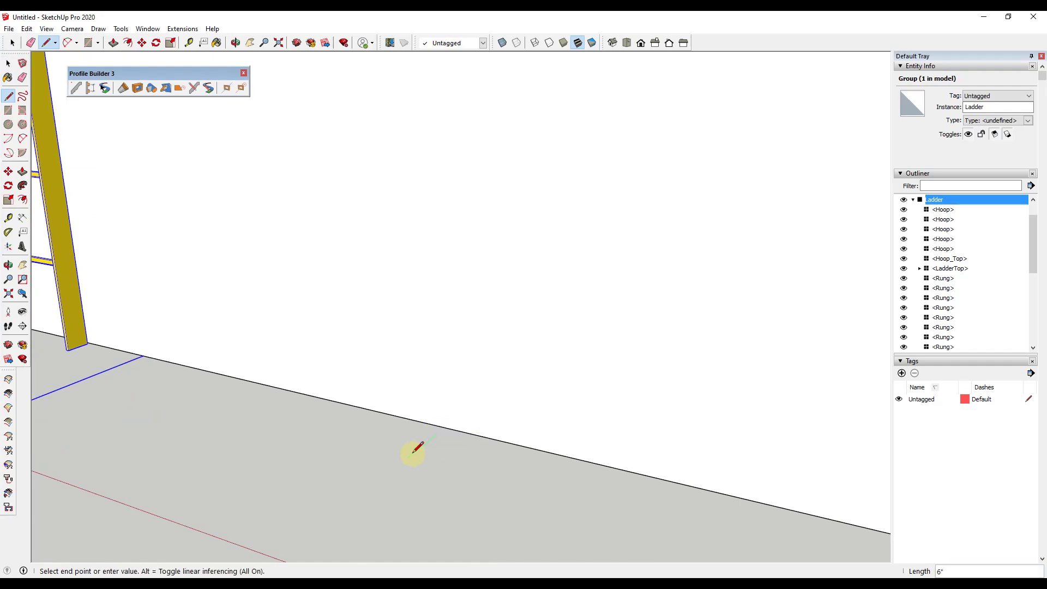
type("3/4")
key("Return")
scroll(428, 443, "up", 3)
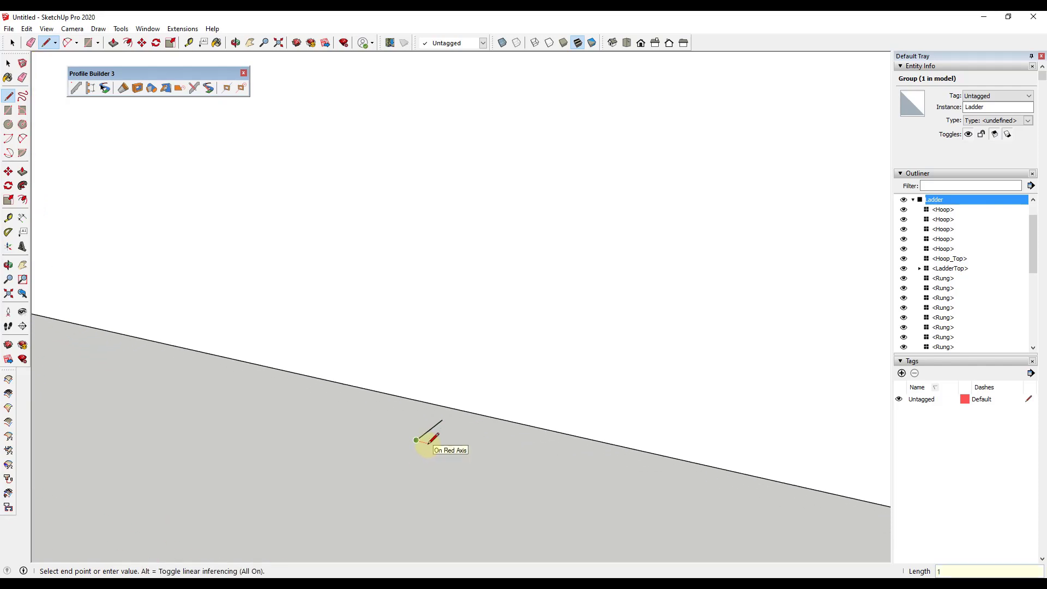
scroll(435, 426, "up", 3)
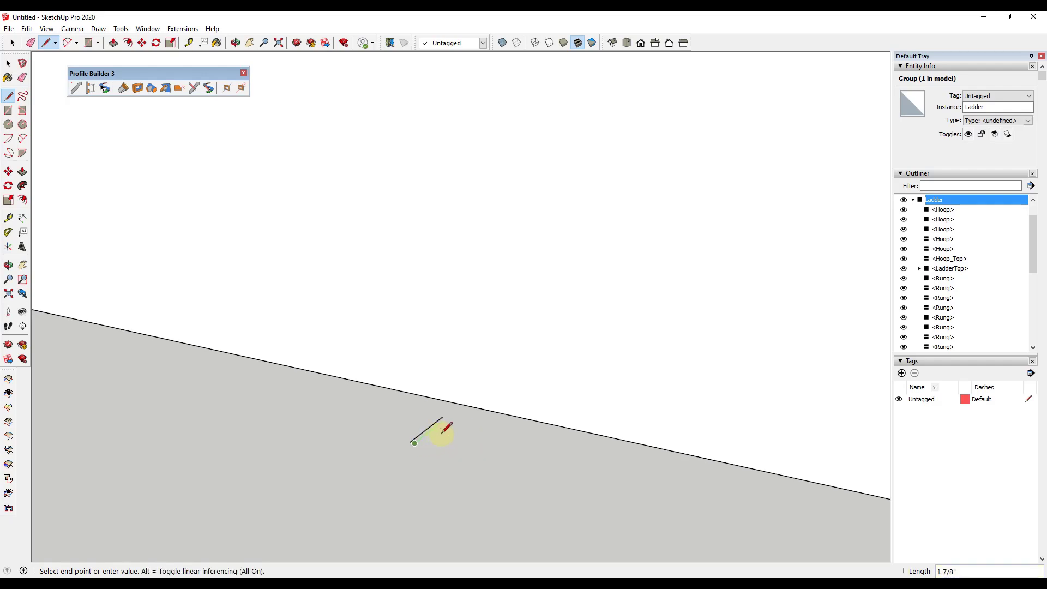
left_click(452, 409)
left_click(444, 404)
key("space")
scroll(498, 437, "down", 3)
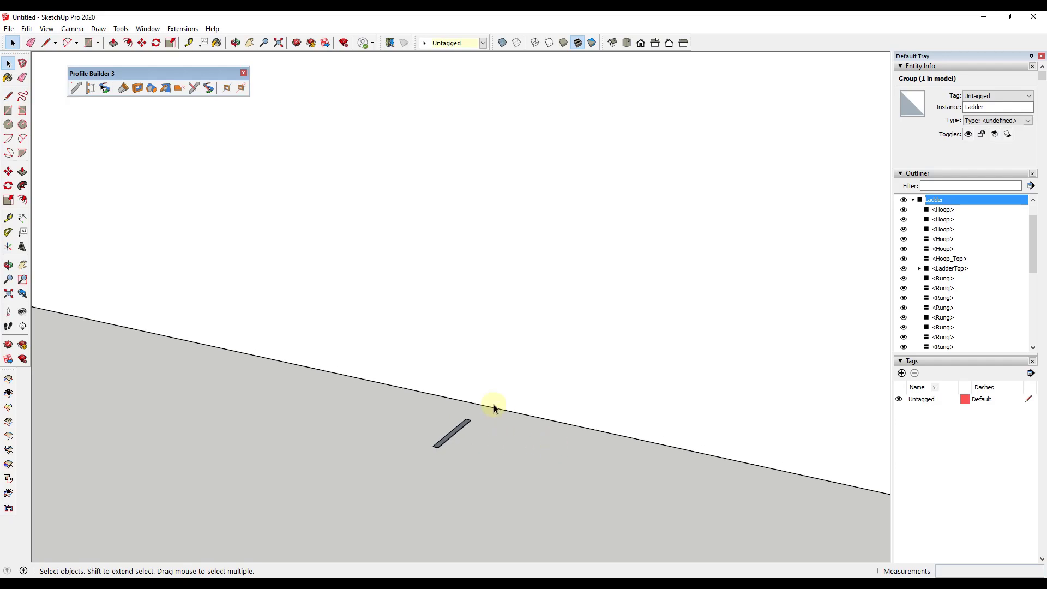
- Create a new Profile Builder profile named Support from the thin rectangle's face and edges
key("o")
key("space")
left_click_drag(483, 394, 473, 439)
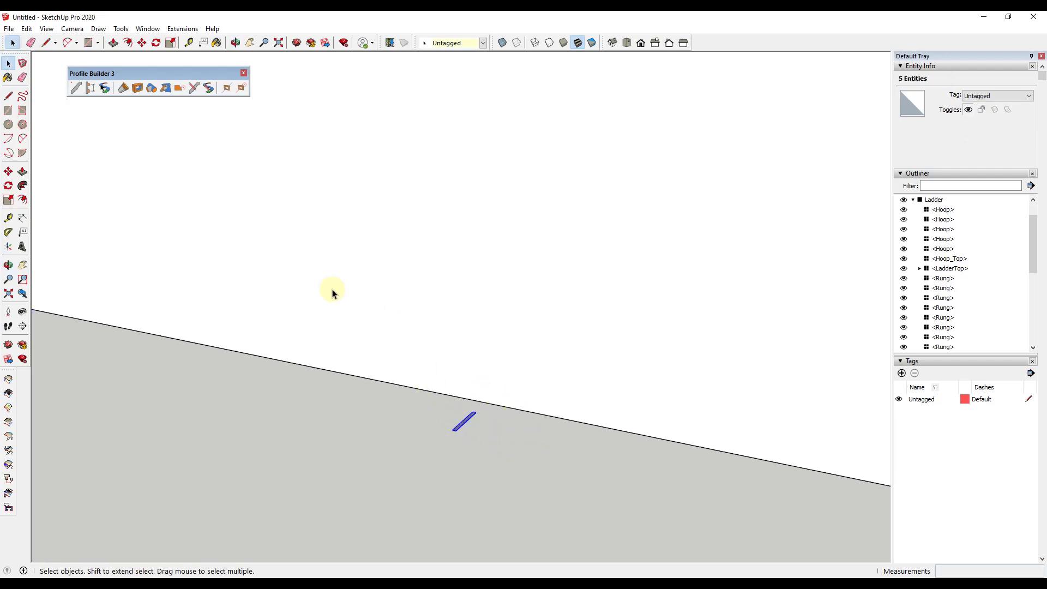
left_click(76, 88)
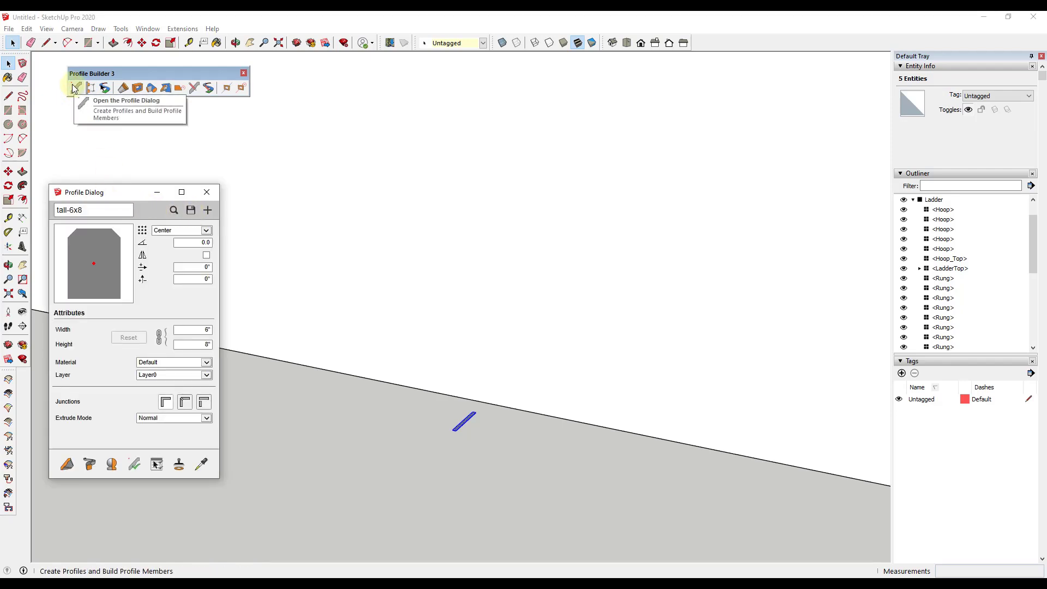
left_click(207, 210)
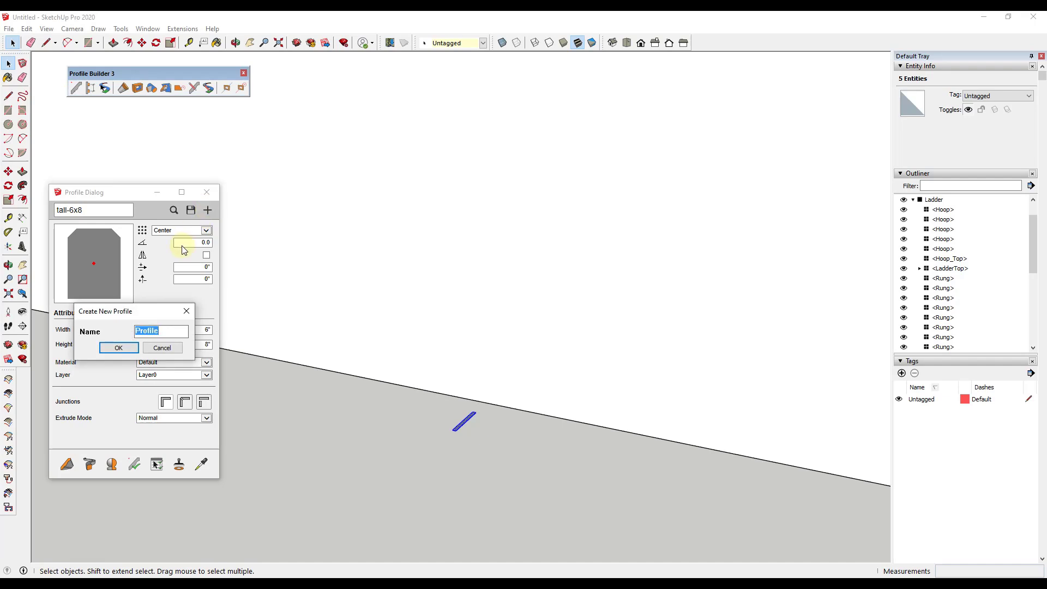
type("Support")
key("Return")
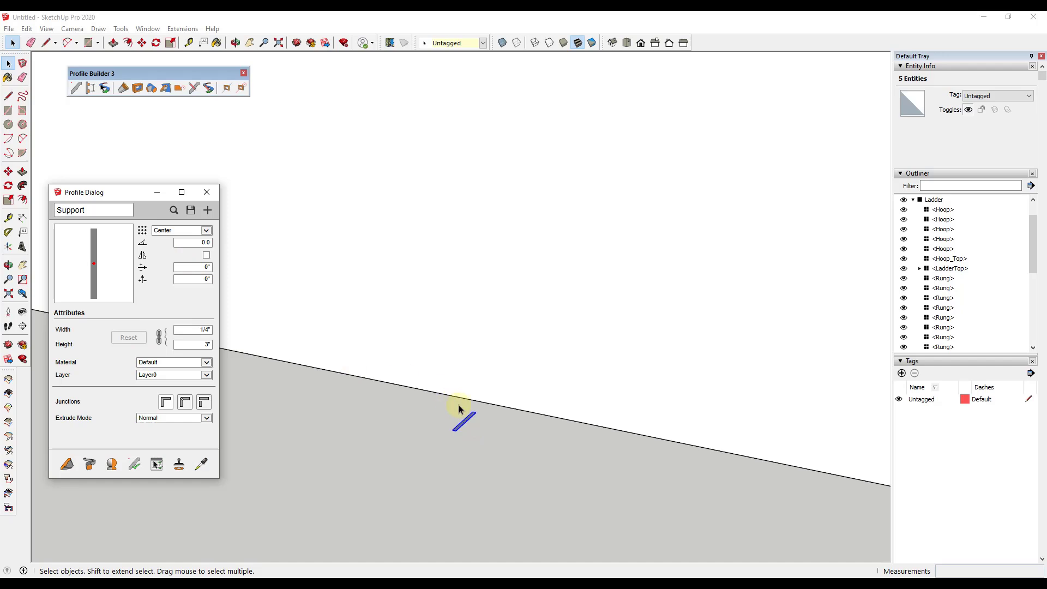
- Build a vertical test member with the Support profile beside the rectangle, and delete it
left_click(67, 472)
left_click(491, 444)
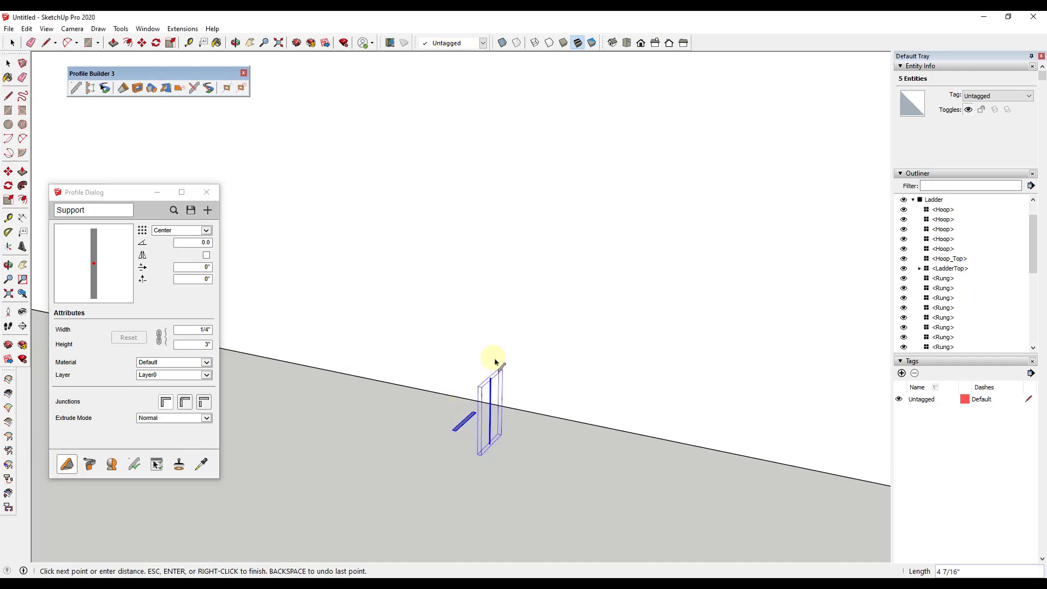
double_click(493, 100)
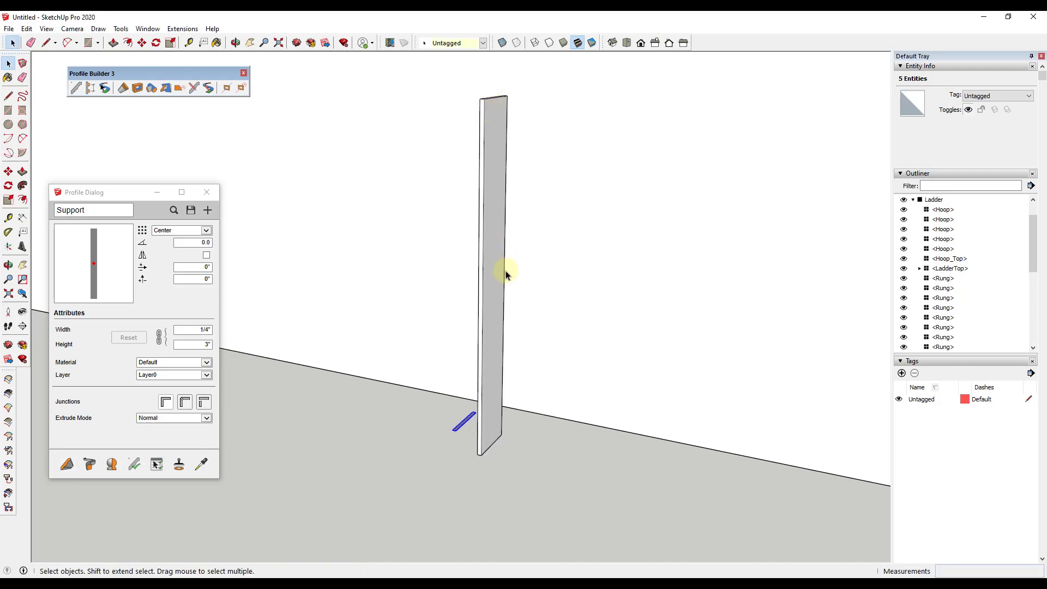
left_click(492, 236)
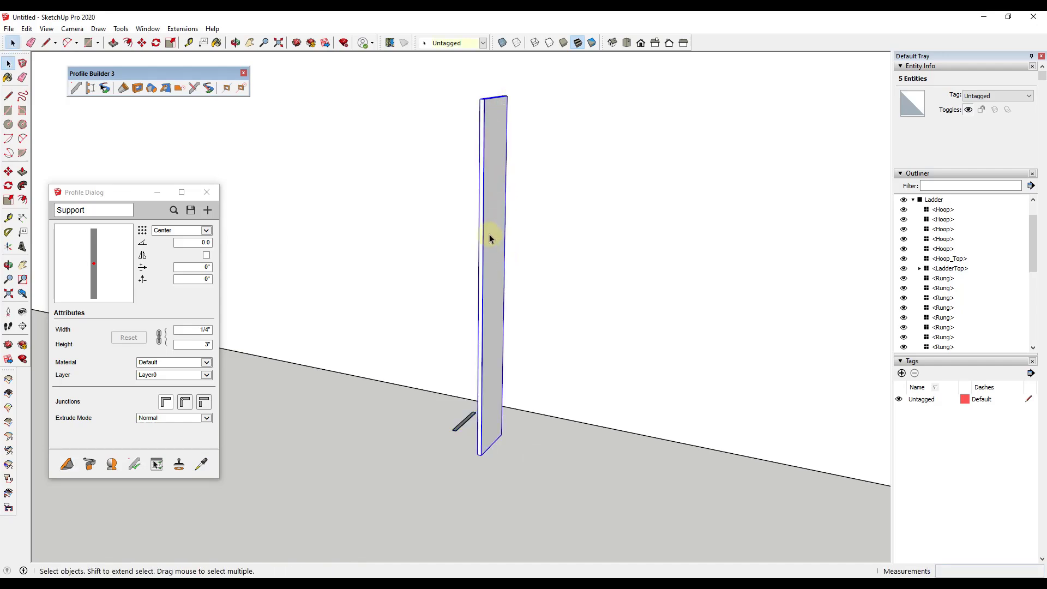
key("Delete")
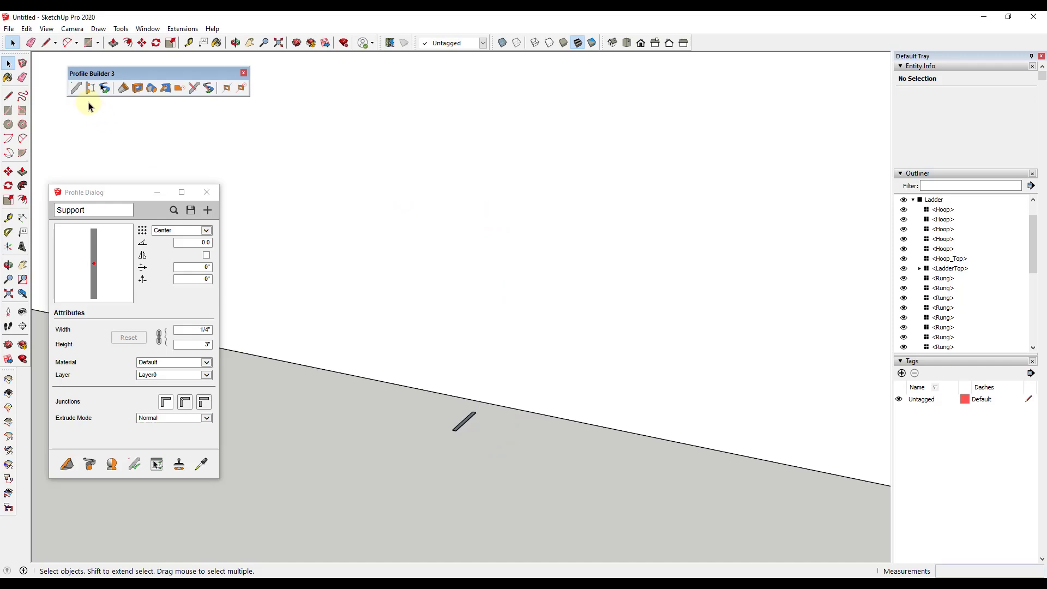
- Create a new, empty Profile Builder assembly and name it Ladder
left_click(90, 92)
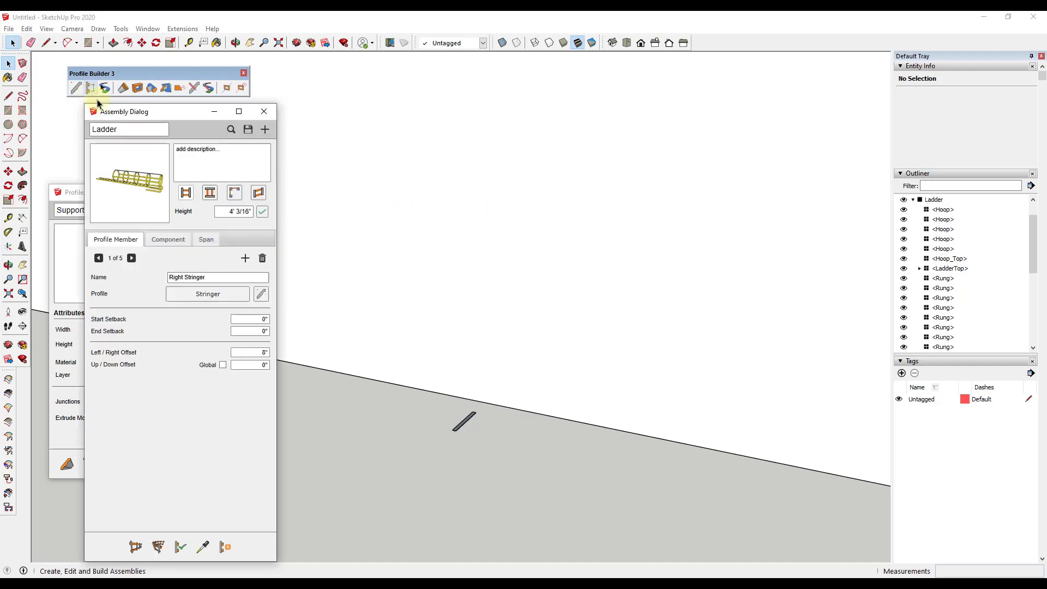
left_click(264, 131)
triple_click(156, 124)
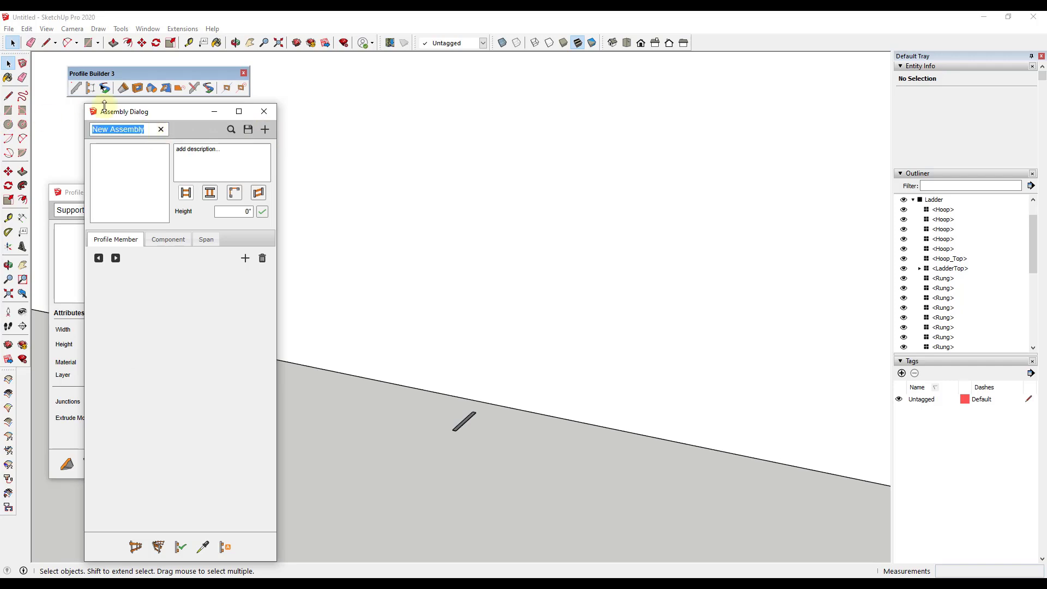
type("Ladder")
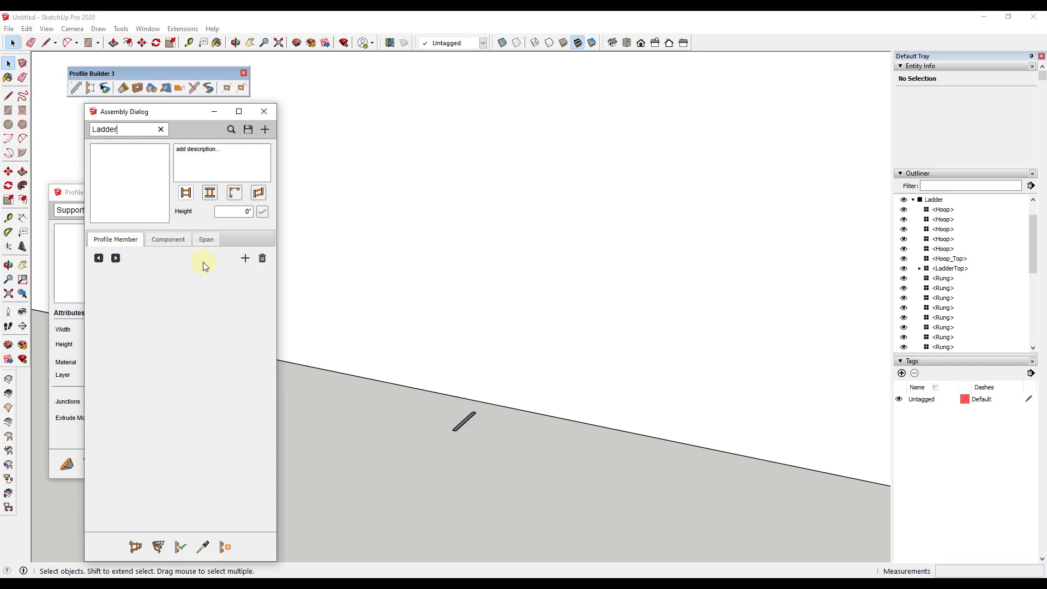
- Add a profile member to the Ladder assembly and build a short vertical Support member beside the thin rectangle
left_click(246, 258)
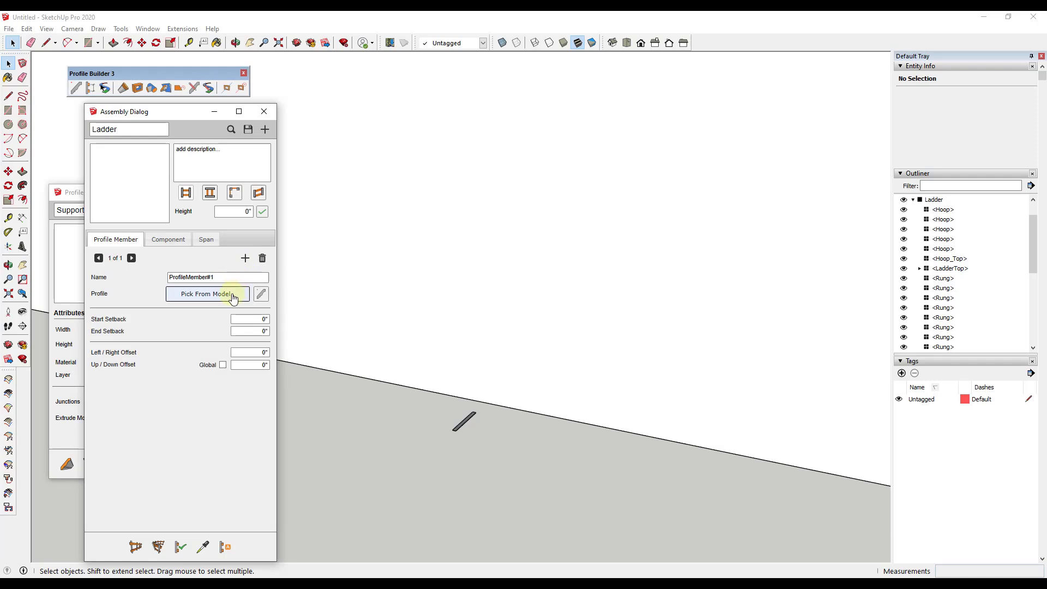
mouse_move(67, 200)
left_mouse_down()
mouse_move(331, 152)
mouse_move(308, 107)
left_mouse_up()
left_click(309, 371)
left_click(492, 441)
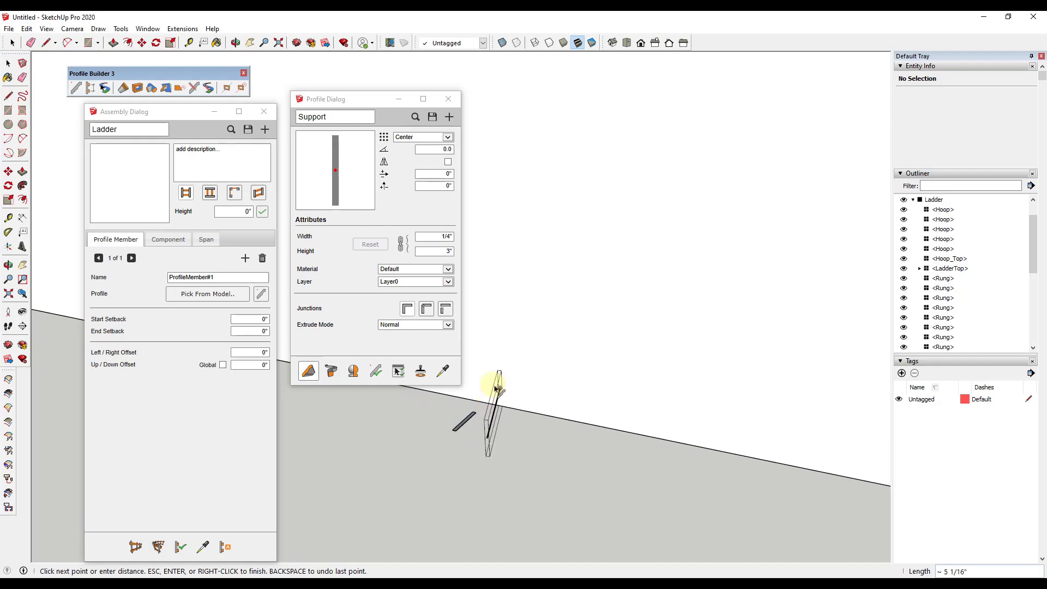
double_click(492, 363)
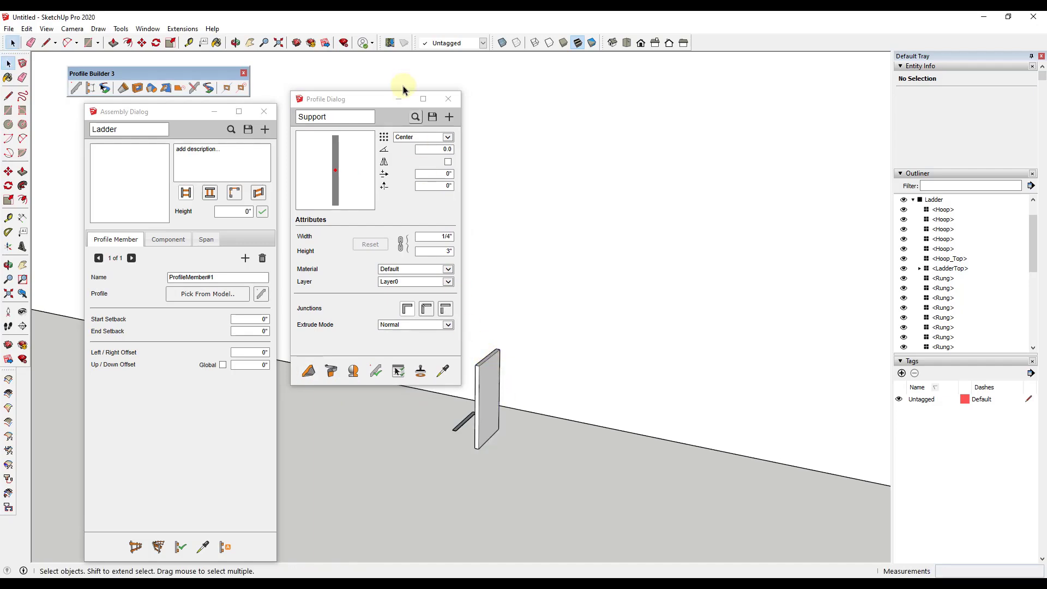
- Assign the Support profile to the assembly's first profile member, picking it from the short vertical member in the model
left_click(159, 116)
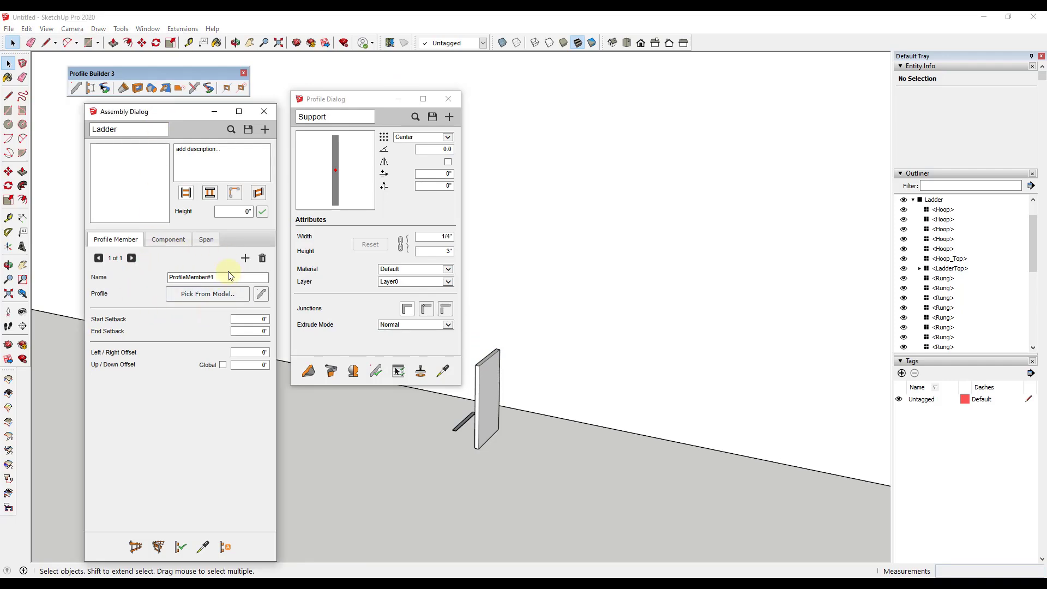
left_click(399, 100)
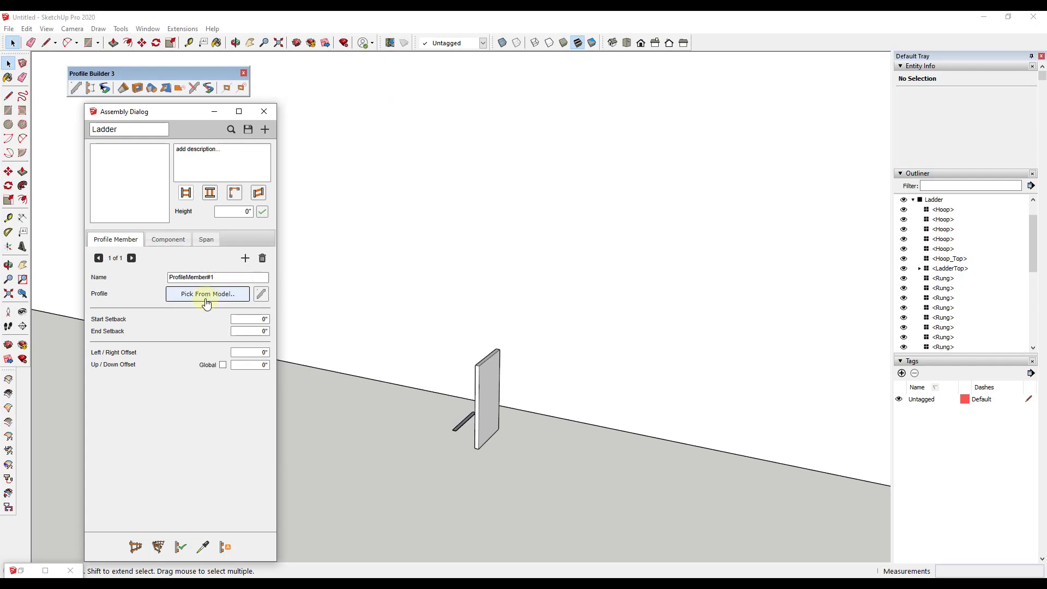
left_click(206, 294)
left_click(487, 403)
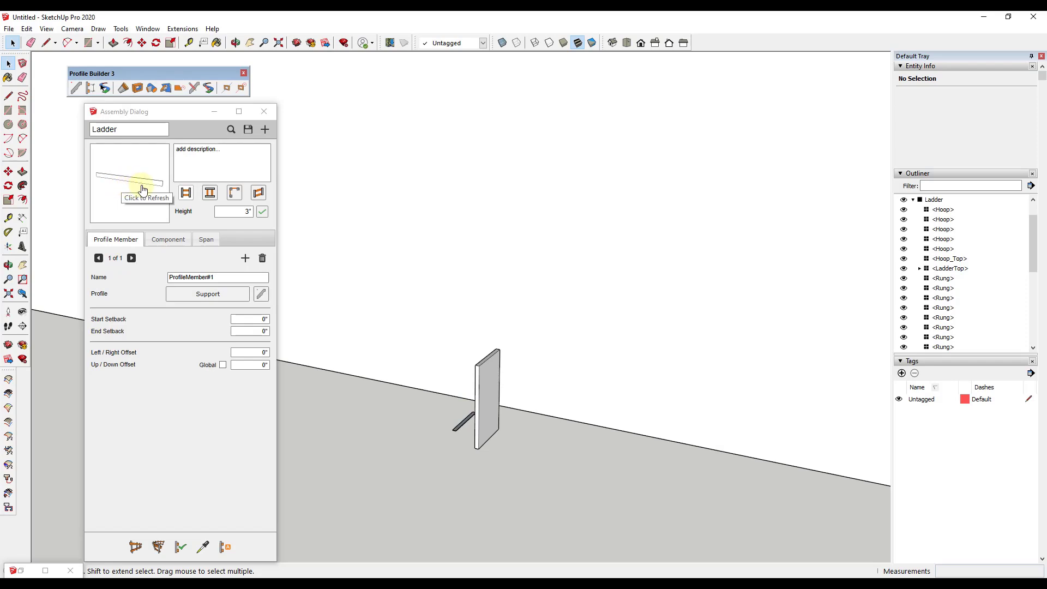
left_click(135, 545)
left_click(574, 464)
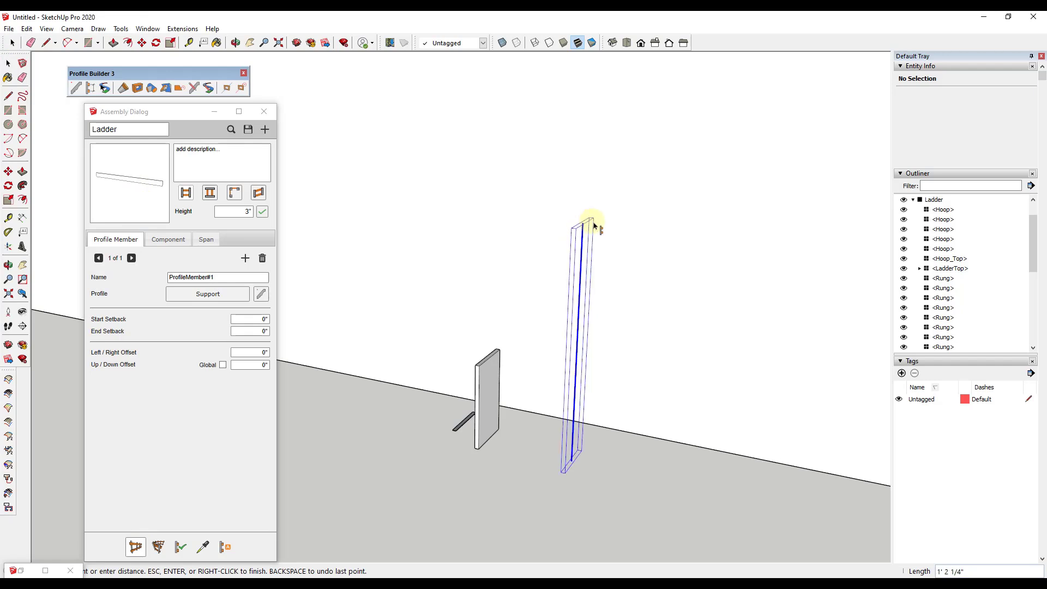
key("Escape")
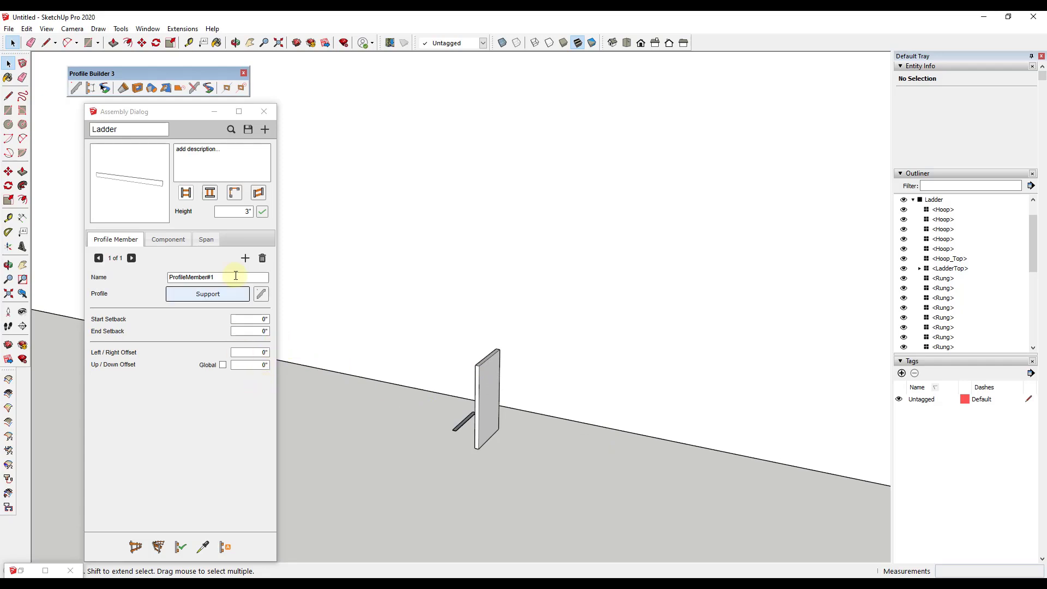
- Add a second profile member to the Ladder assembly that uses the Support profile
left_click(245, 259)
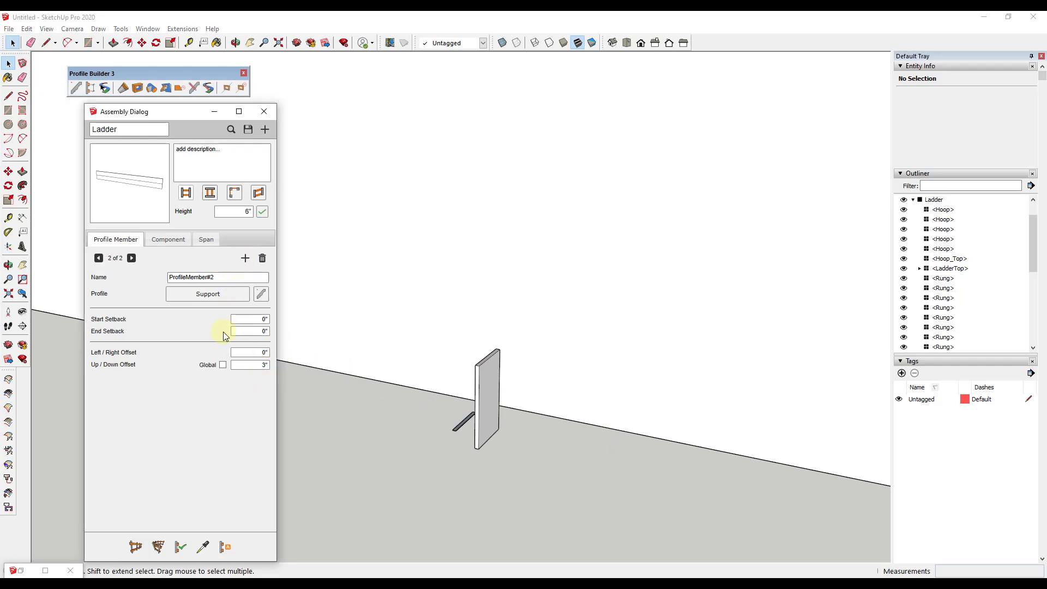
left_click(262, 294)
left_click(486, 380)
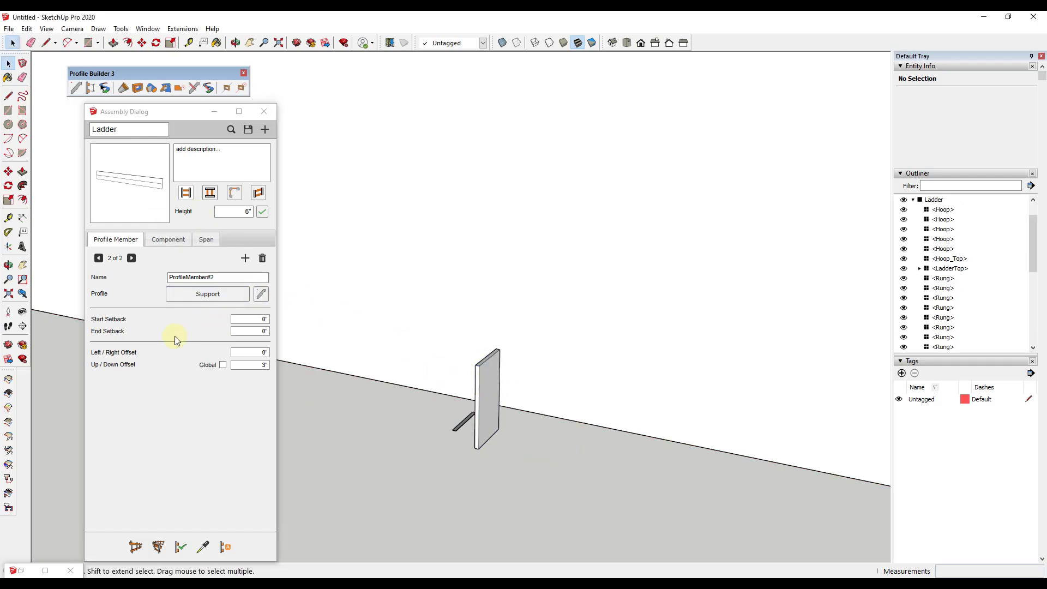
- Build the Ladder assembly as a short vertical run beside the Support member
left_click(135, 547)
left_click(543, 463)
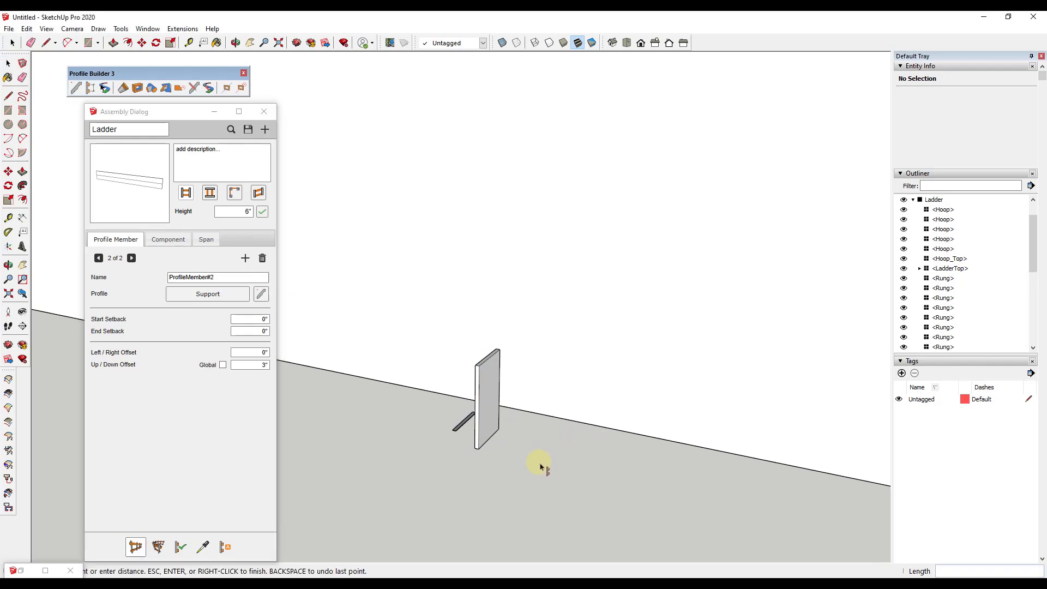
left_click(554, 228)
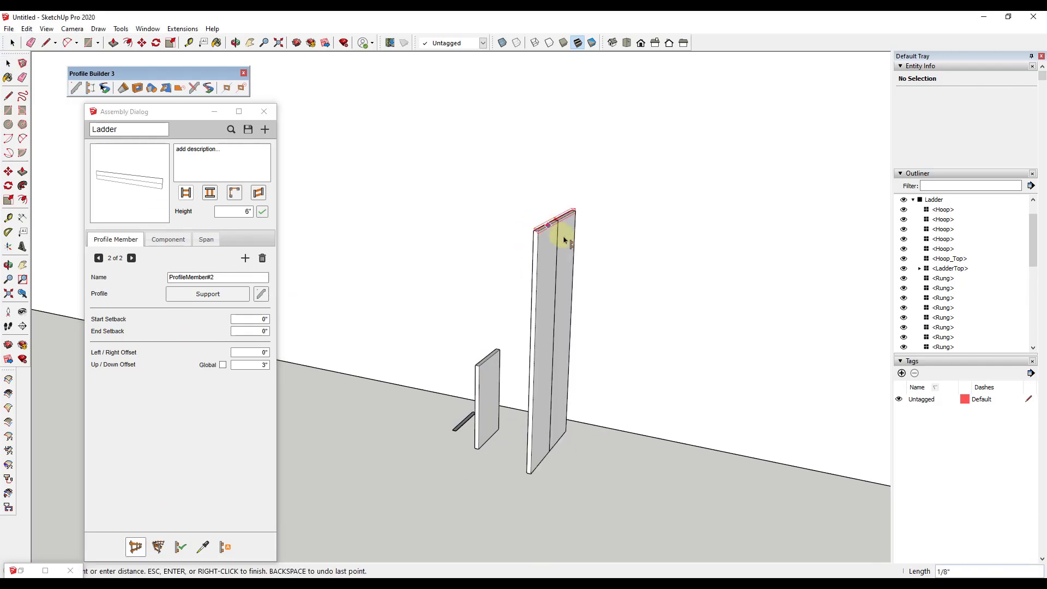
key("Escape")
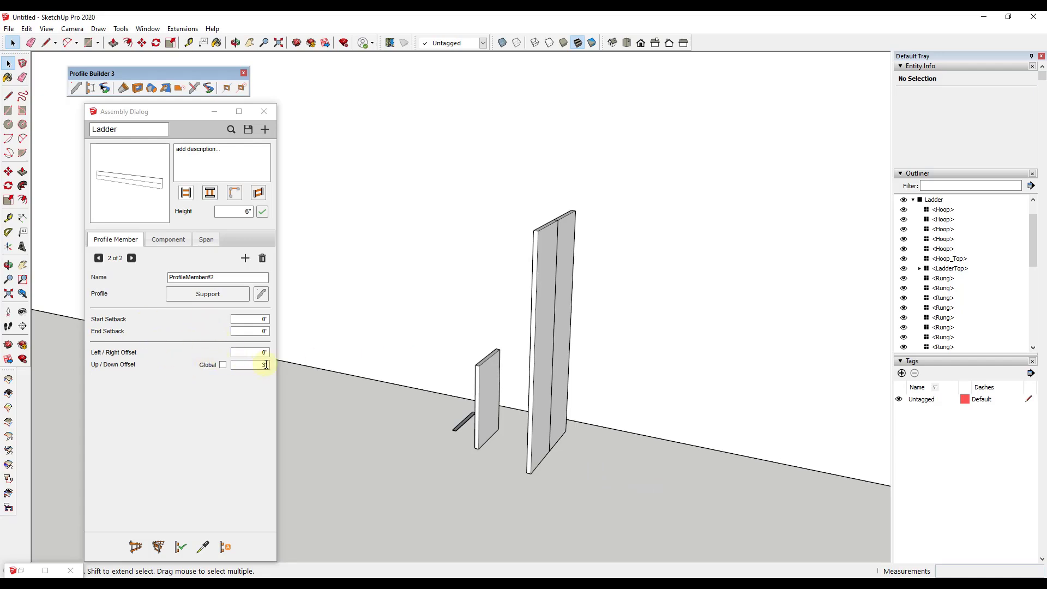
- Set the second profile member's left/right offset to 21" and apply the assembly settings to the built ladder
left_click(247, 353)
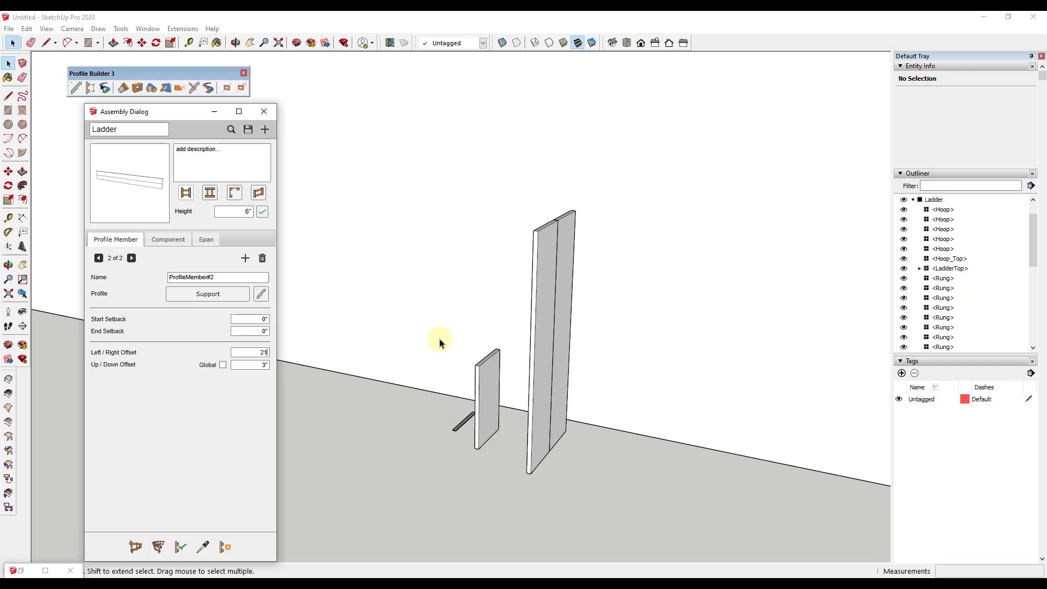
key("Tab")
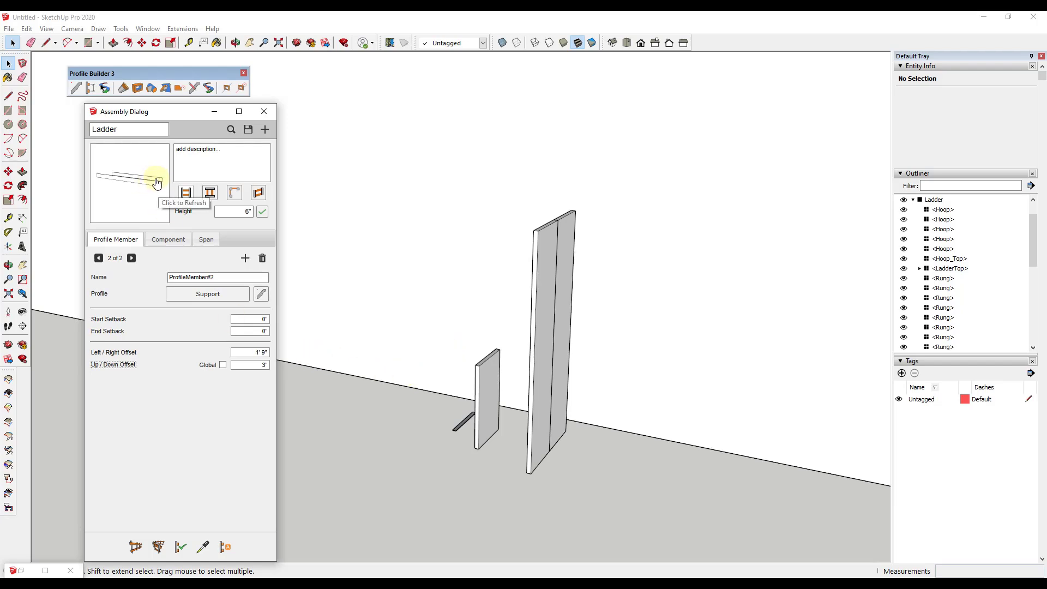
left_click(533, 348)
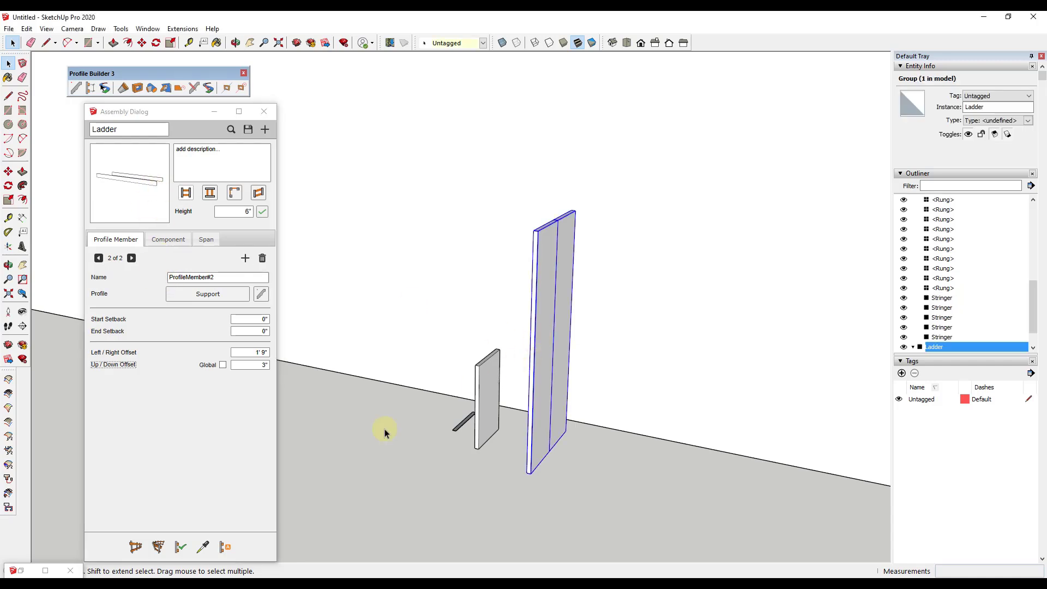
left_click(180, 550)
- Set the second profile member's left/right offset to 15" and up/down offset to 0, applying each change to the built ladder
scroll(600, 369, "down", 3)
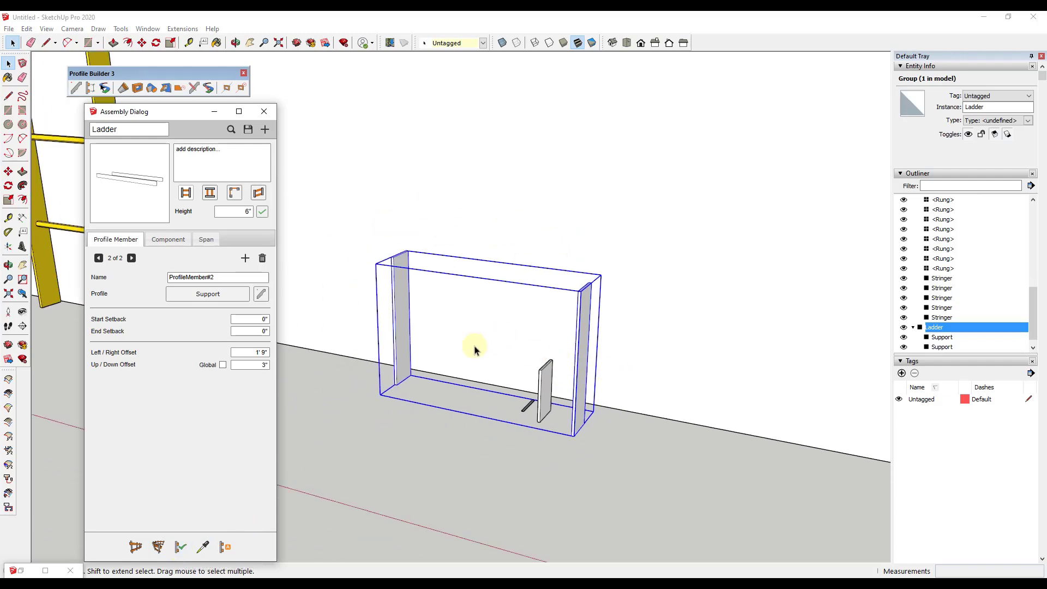
middle_click_drag(583, 366, 498, 294)
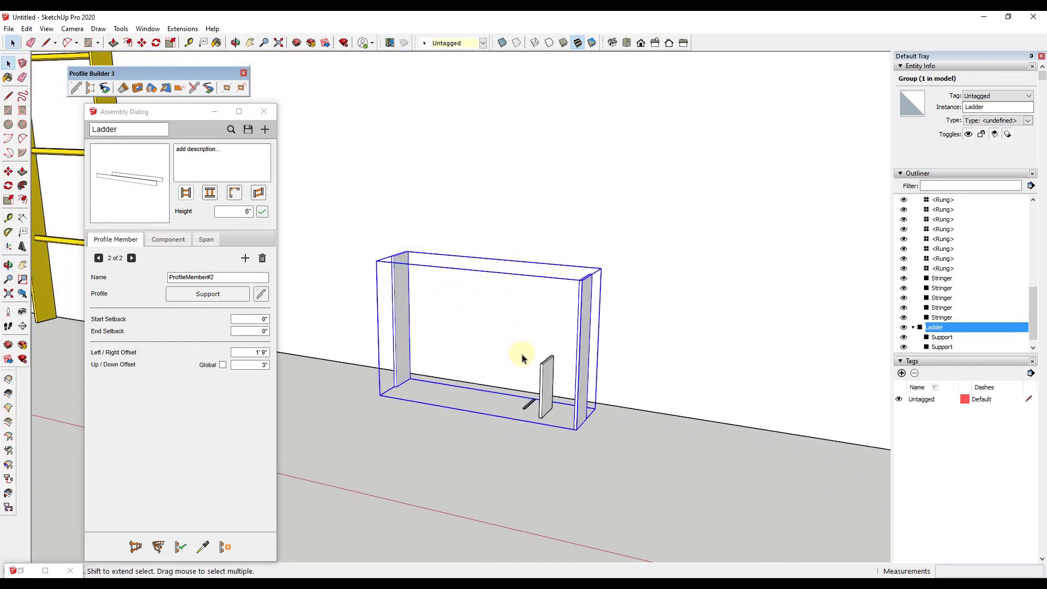
mouse_move(535, 391)
middle_mouse_down()
mouse_move(251, 332)
mouse_move(532, 380)
middle_mouse_up()
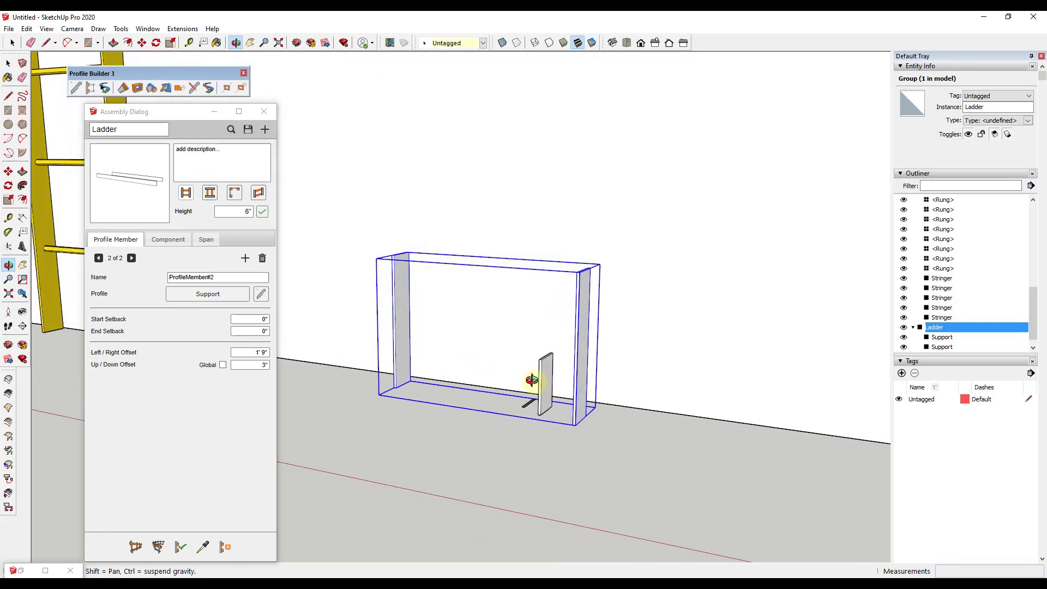
left_click(248, 353)
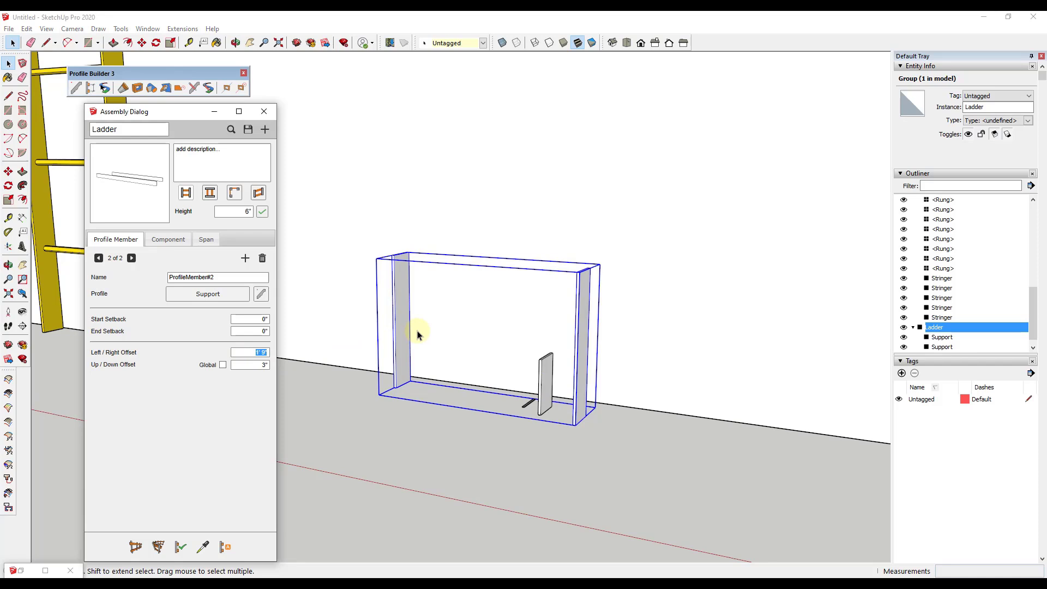
type("15")
key("Return")
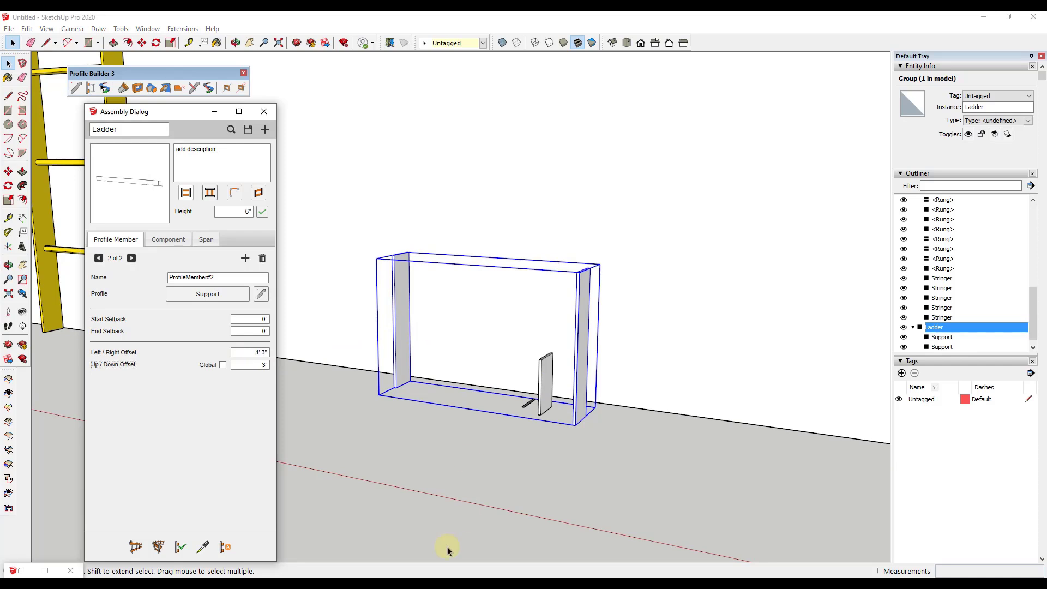
left_click(180, 547)
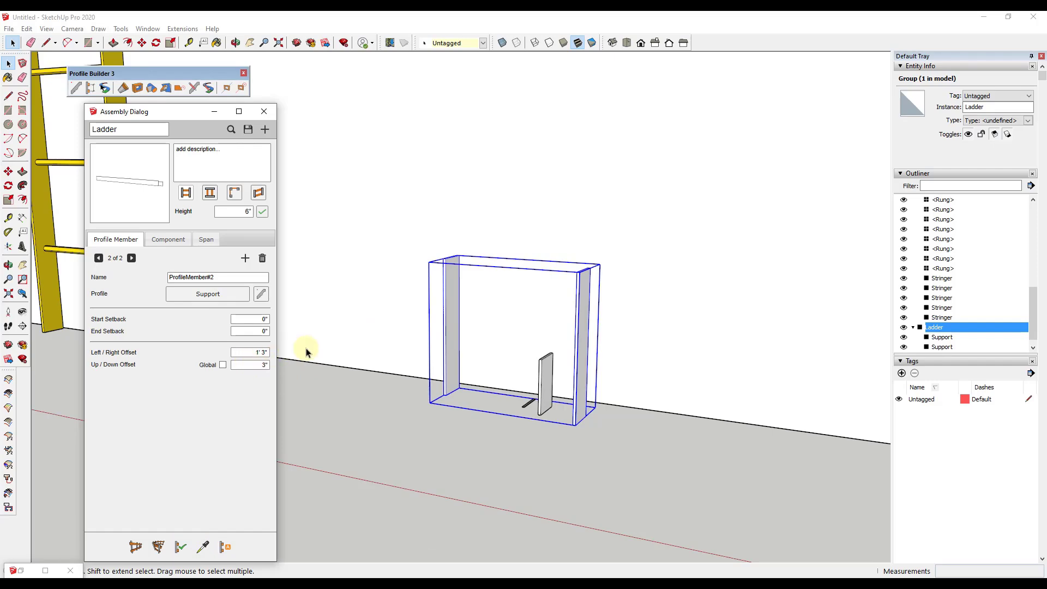
middle_click_drag(615, 367, 291, 376)
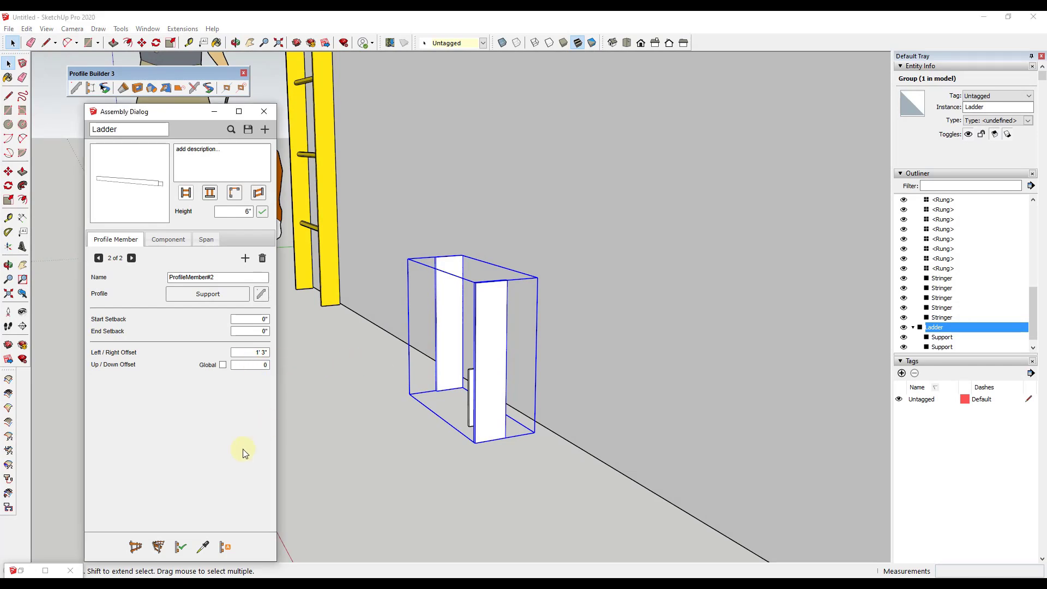
left_click(180, 547)
- Build a second, taller vertical Ladder assembly about 4' 9" high in front of the wall, beside the short one
middle_click_drag(439, 335, 567, 426)
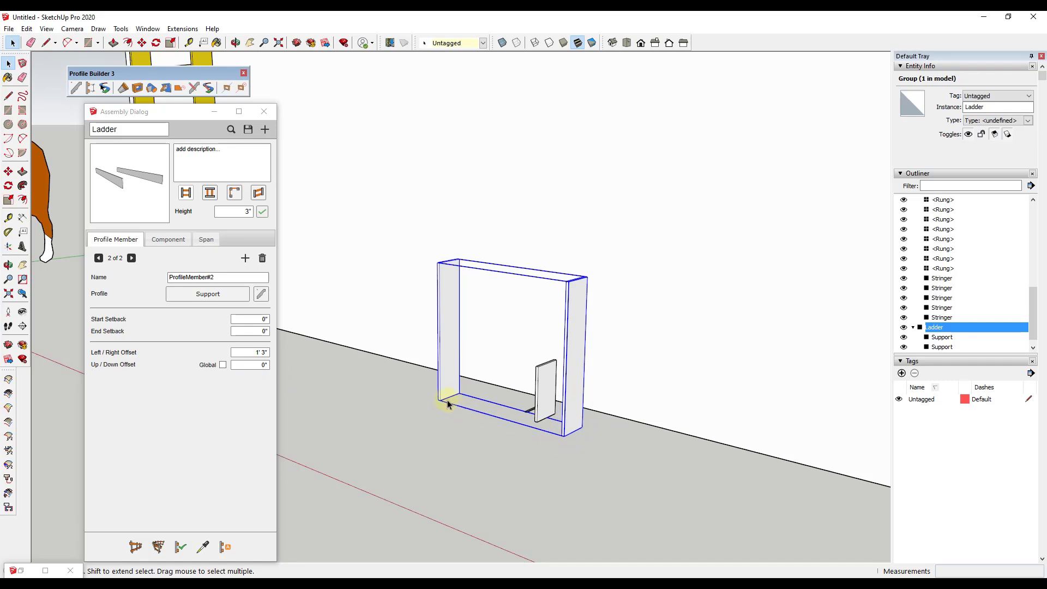
scroll(447, 402, "down", 3)
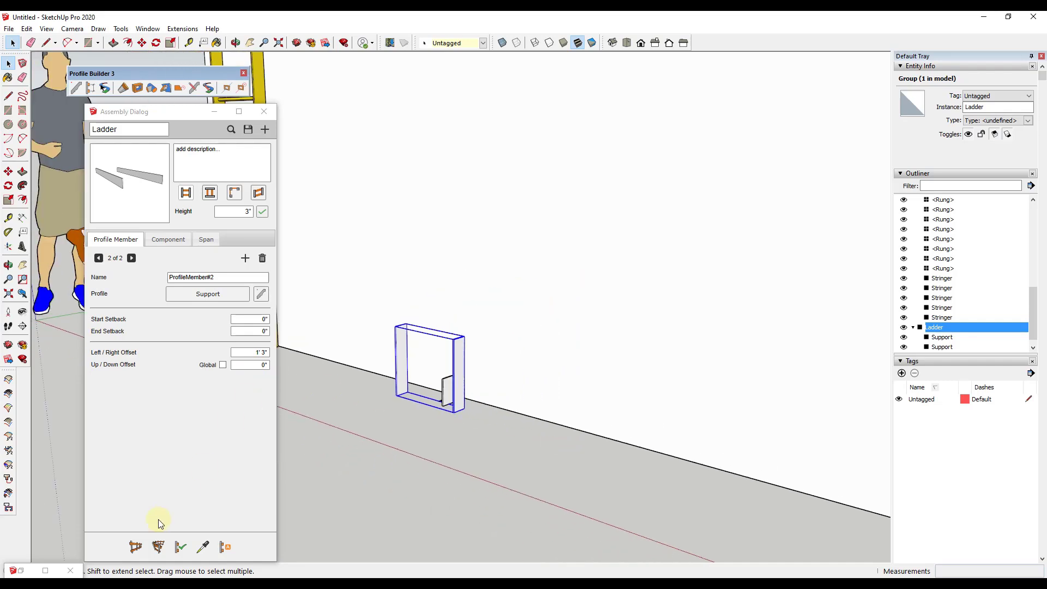
left_click(135, 546)
left_click(515, 418)
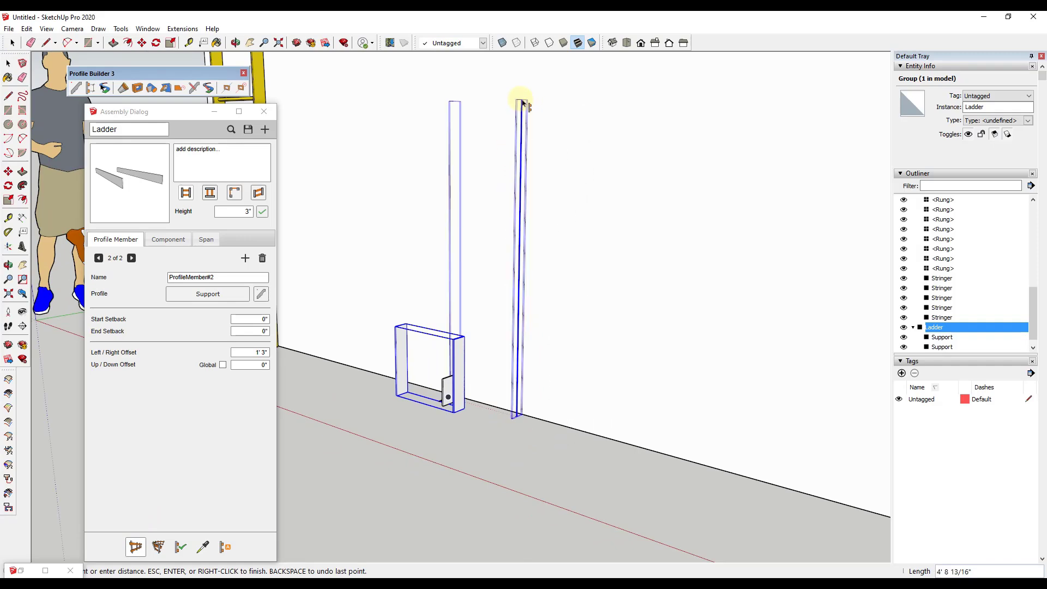
double_click(523, 104)
middle_click_drag(523, 104, 575, 252)
middle_click_drag(599, 304, 649, 299)
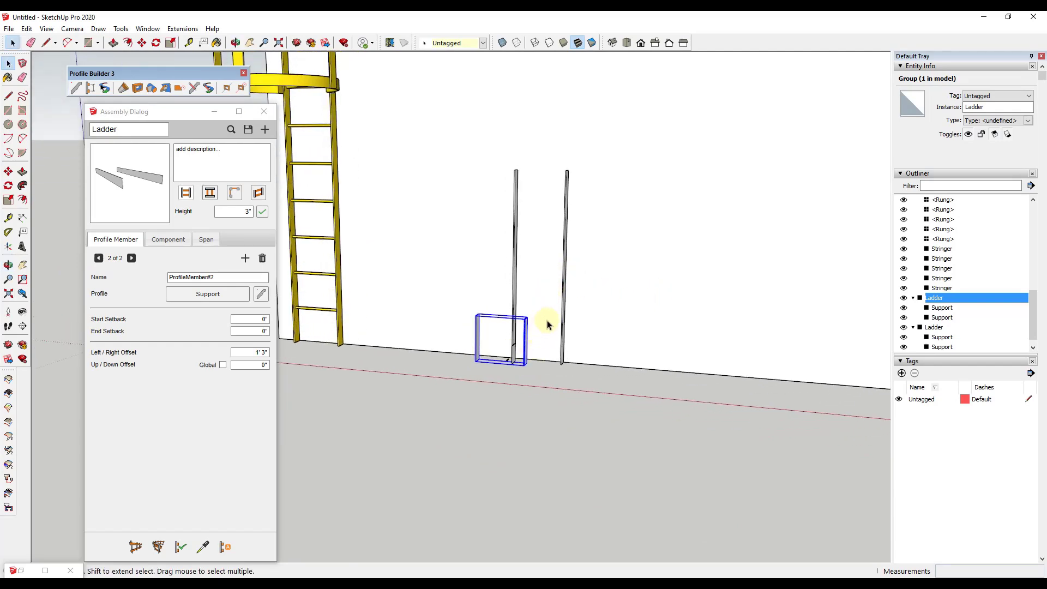
- Draw a circle with a 0.5" radius on the inner face of the tall ladder's support, centred across its width
scroll(540, 326, "up", 3)
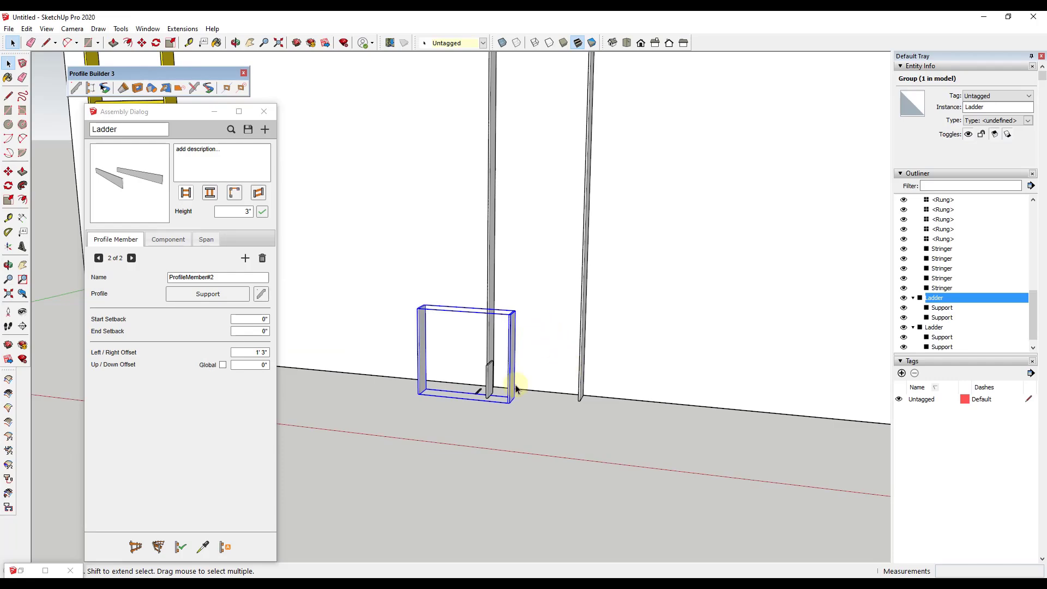
left_click(574, 354)
middle_click_drag(574, 353, 685, 363)
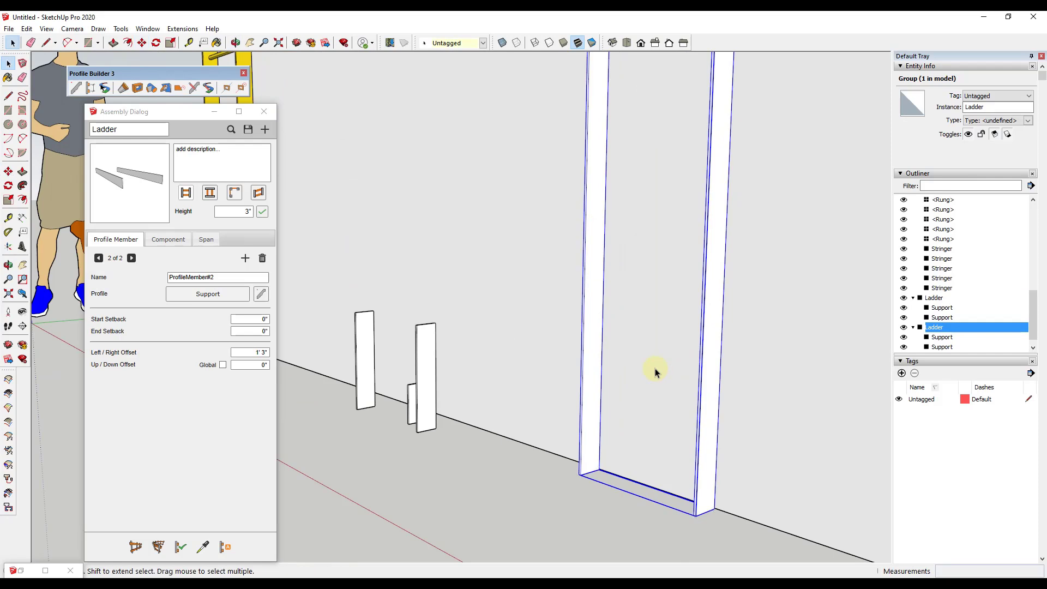
scroll(595, 426, "up", 3)
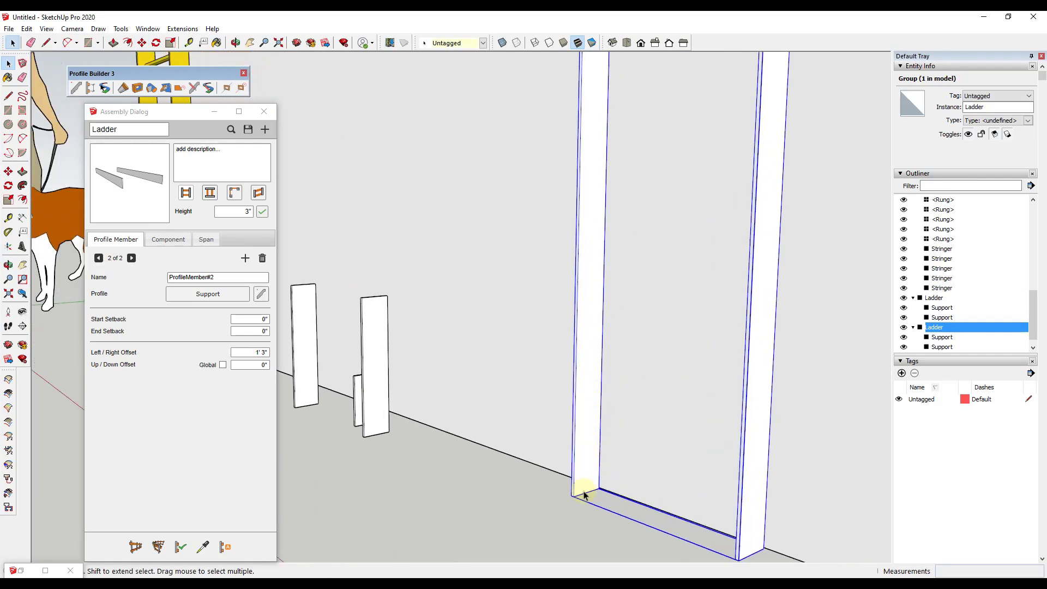
scroll(598, 436, "down", 2)
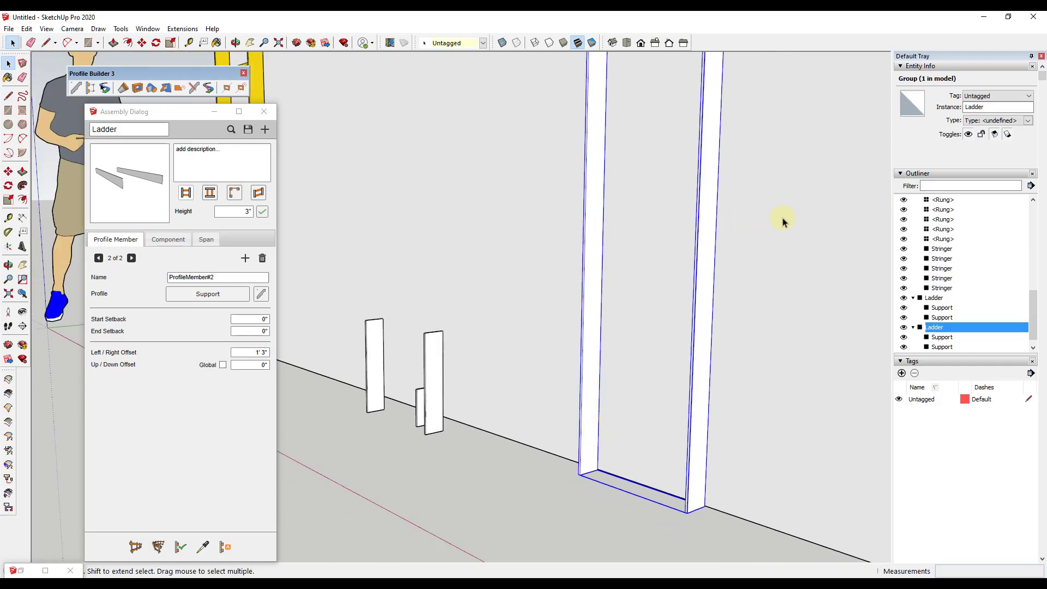
key("c")
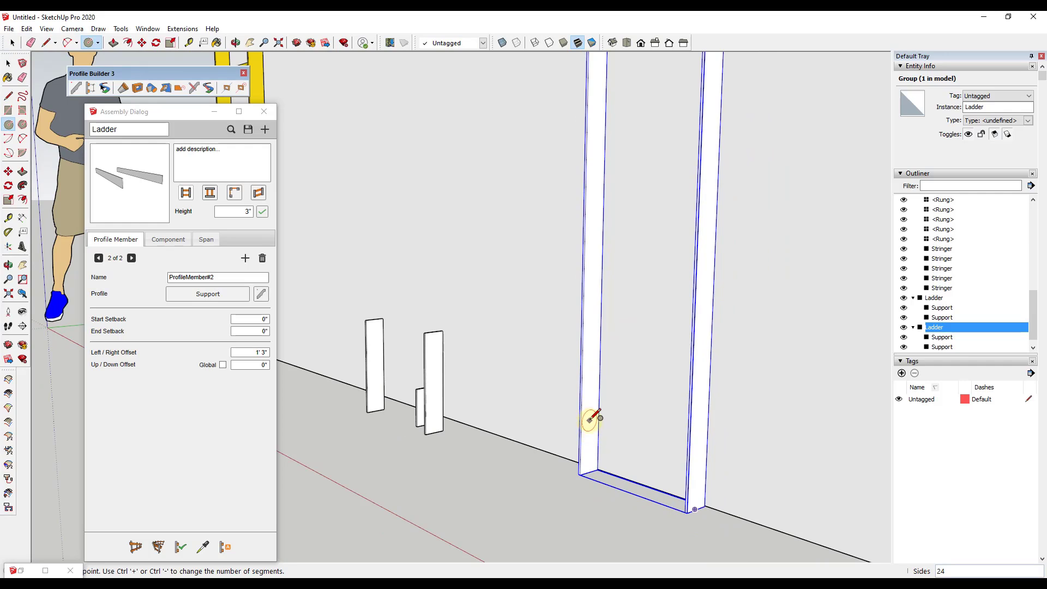
scroll(592, 411, "up", 1)
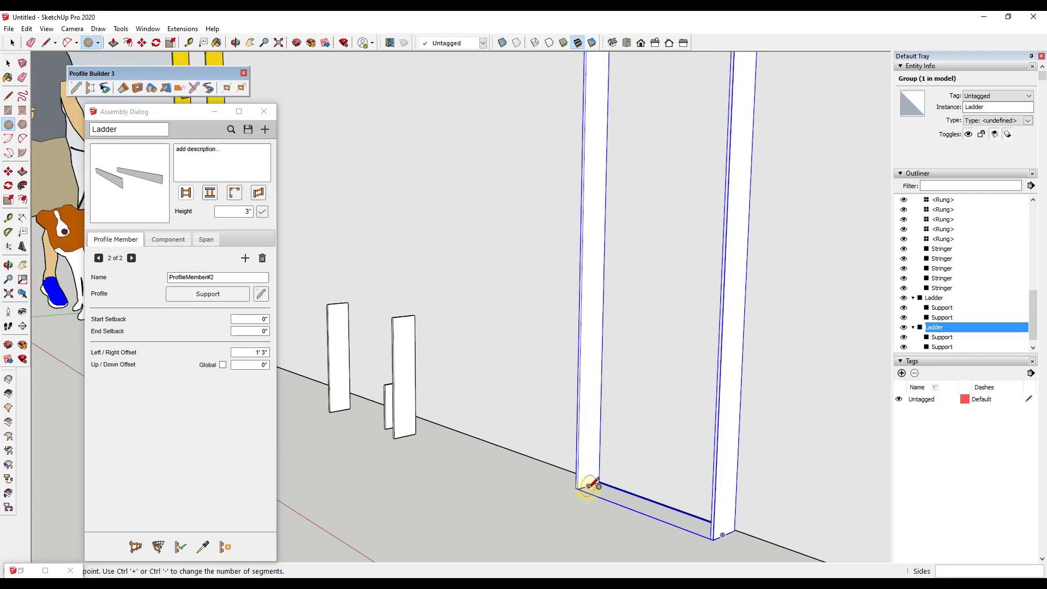
left_click(593, 361)
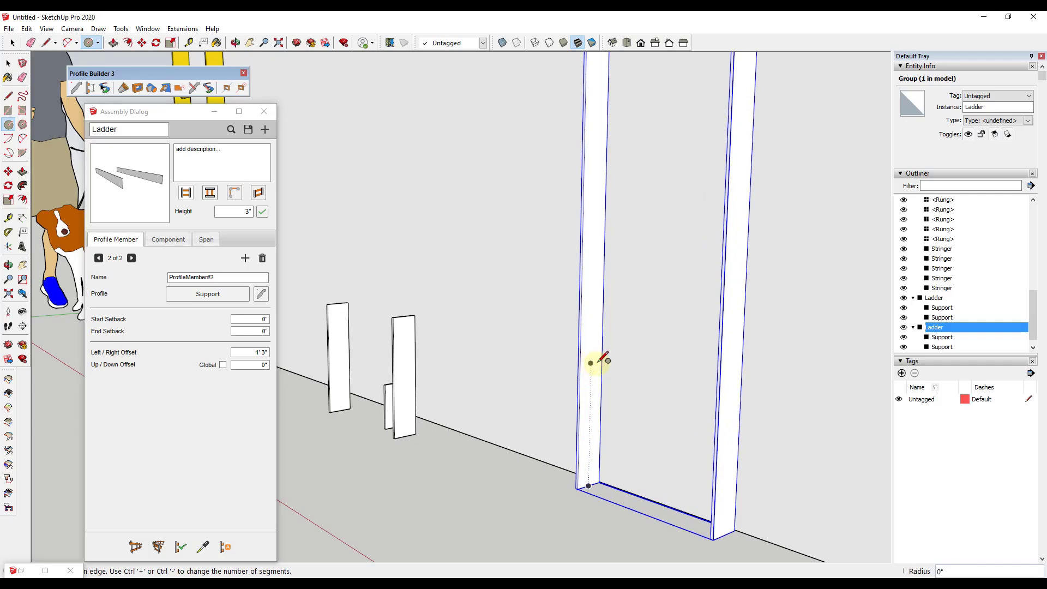
scroll(597, 360, "up", 2)
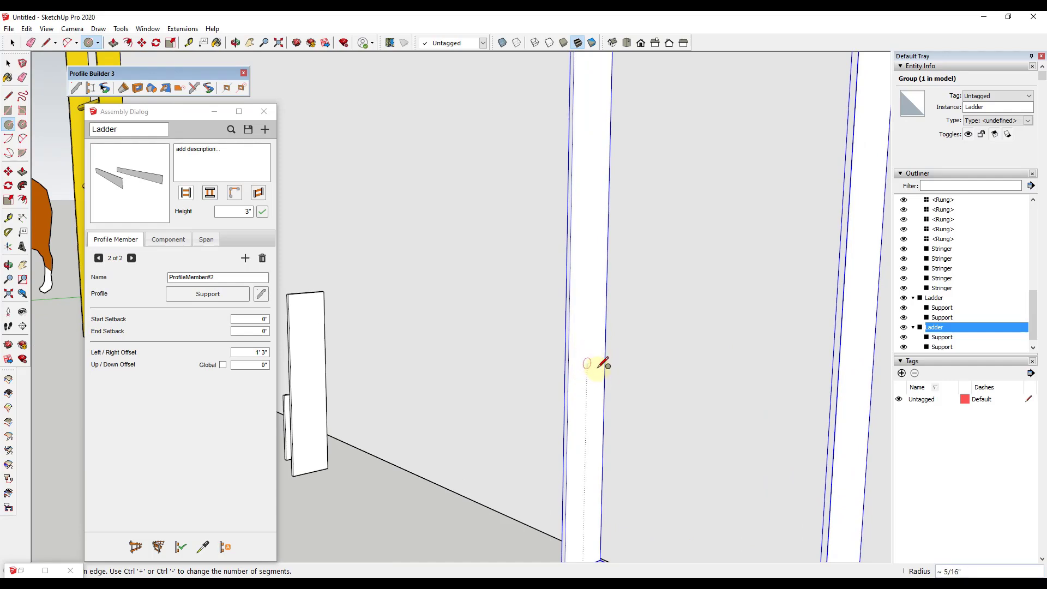
key("Return")
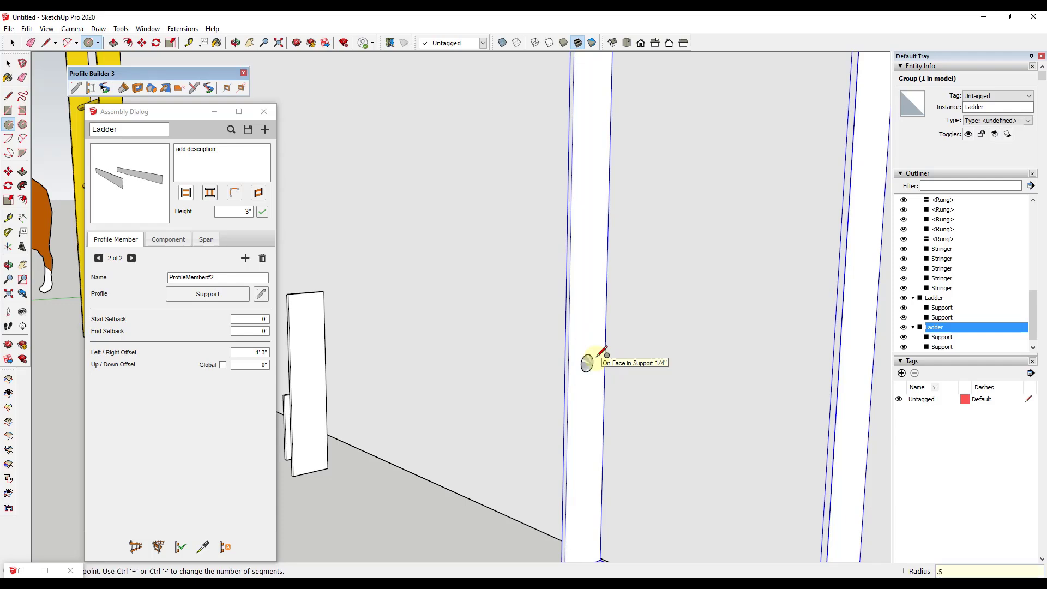
- Extrude the circle across to the opposite support to form a round rung
key("p")
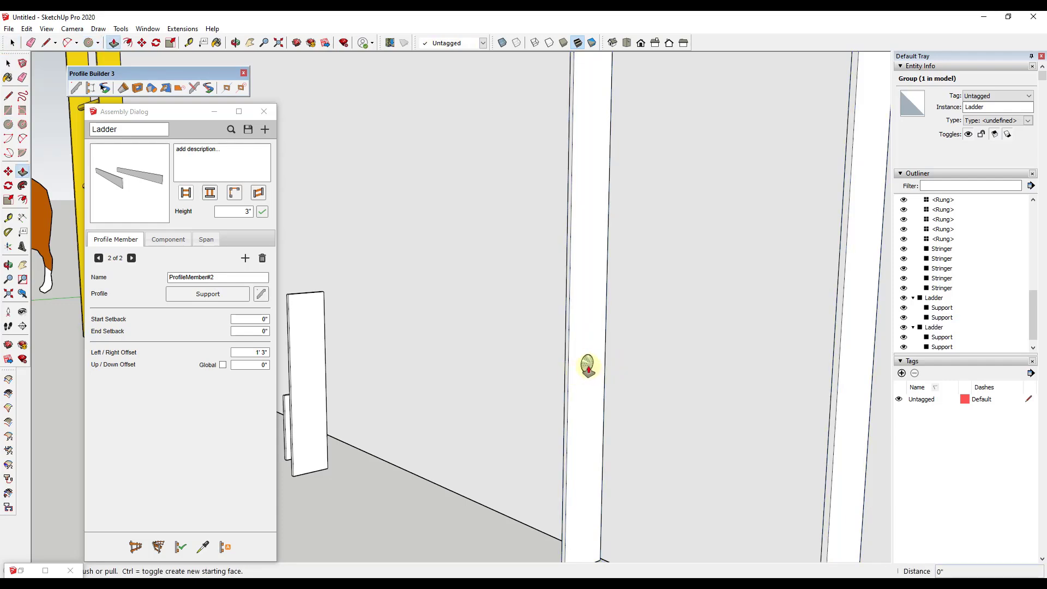
left_click(587, 365)
scroll(662, 380, "down", 2)
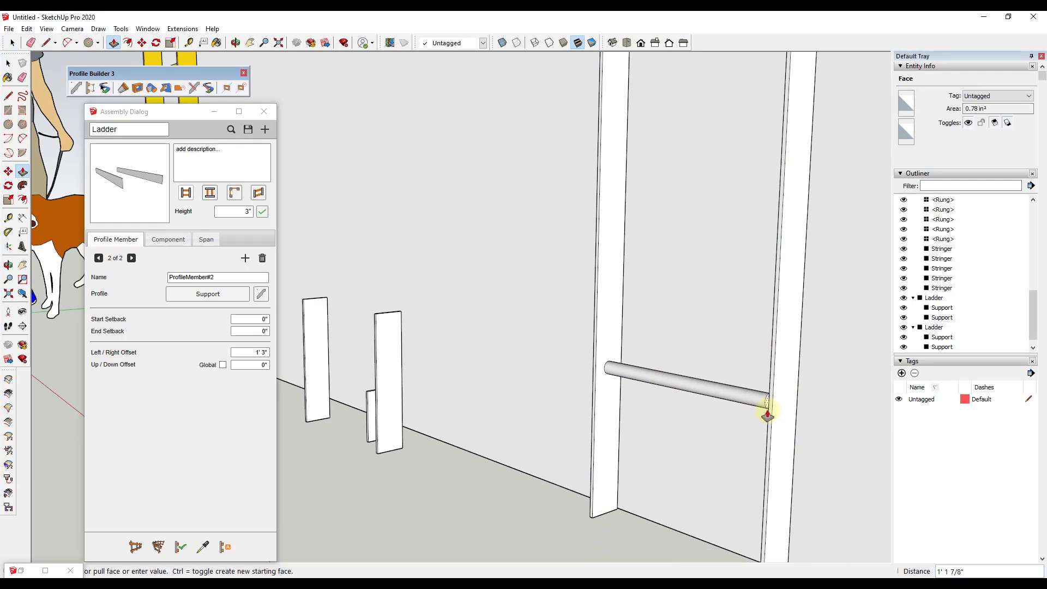
left_click(766, 479)
key("space")
mouse_move(612, 367)
middle_mouse_down()
mouse_move(849, 353)
mouse_move(692, 374)
mouse_move(804, 374)
mouse_move(607, 355)
middle_mouse_up()
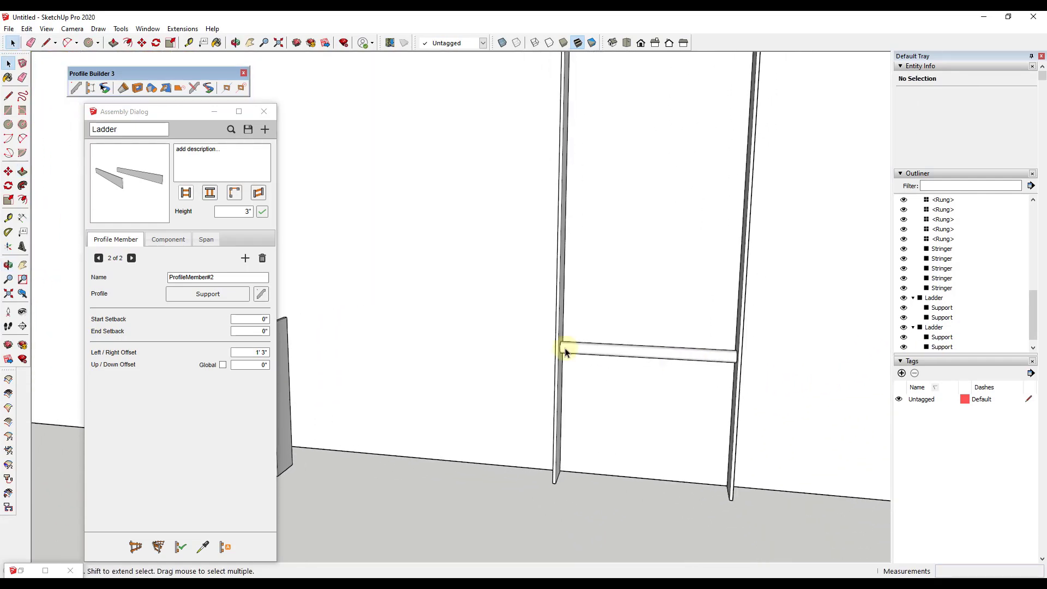
- Turn the whole round rung into a component named Step, declining to replace the existing Rung definition
left_click_drag(508, 304, 845, 409)
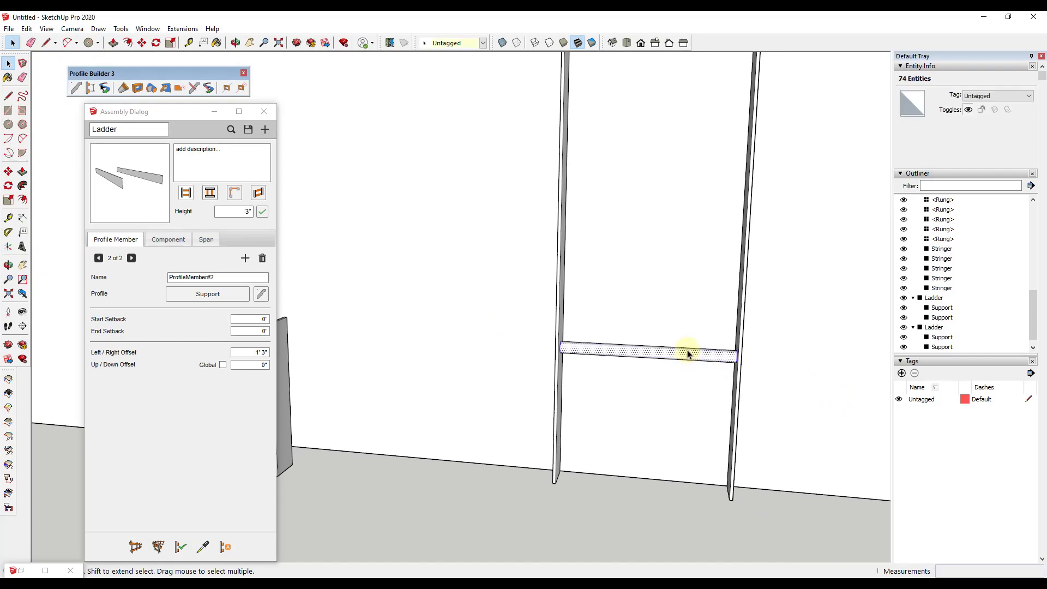
right_click(687, 355)
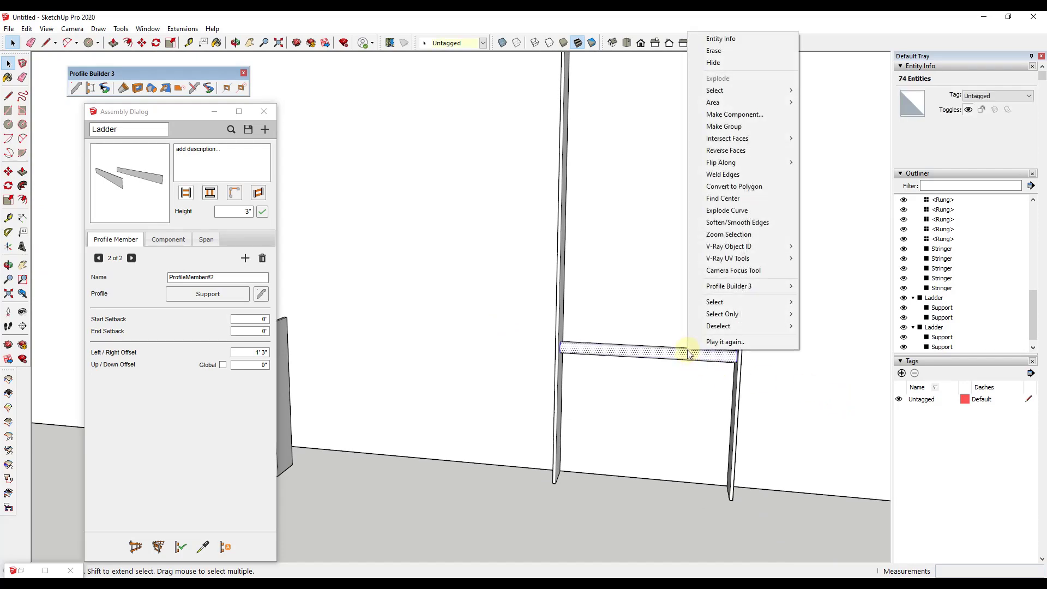
left_click(742, 117)
type("S")
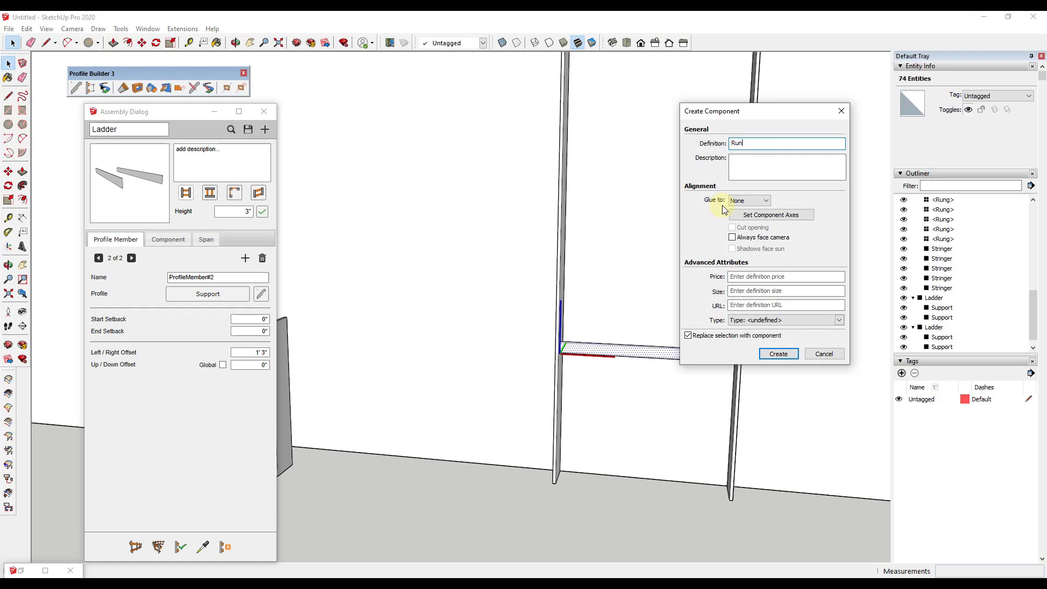
key("Return")
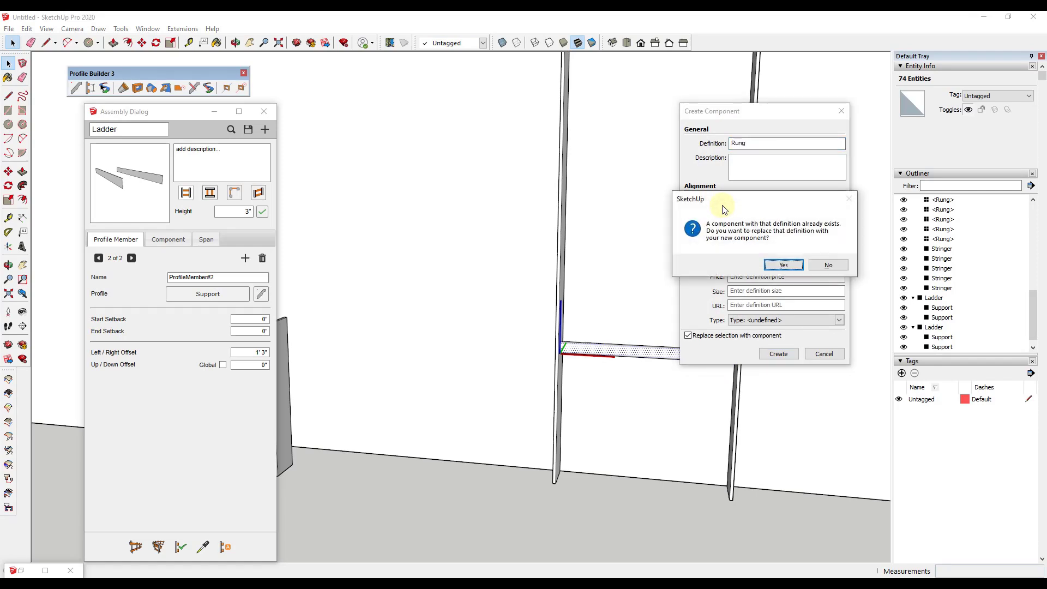
left_click(828, 267)
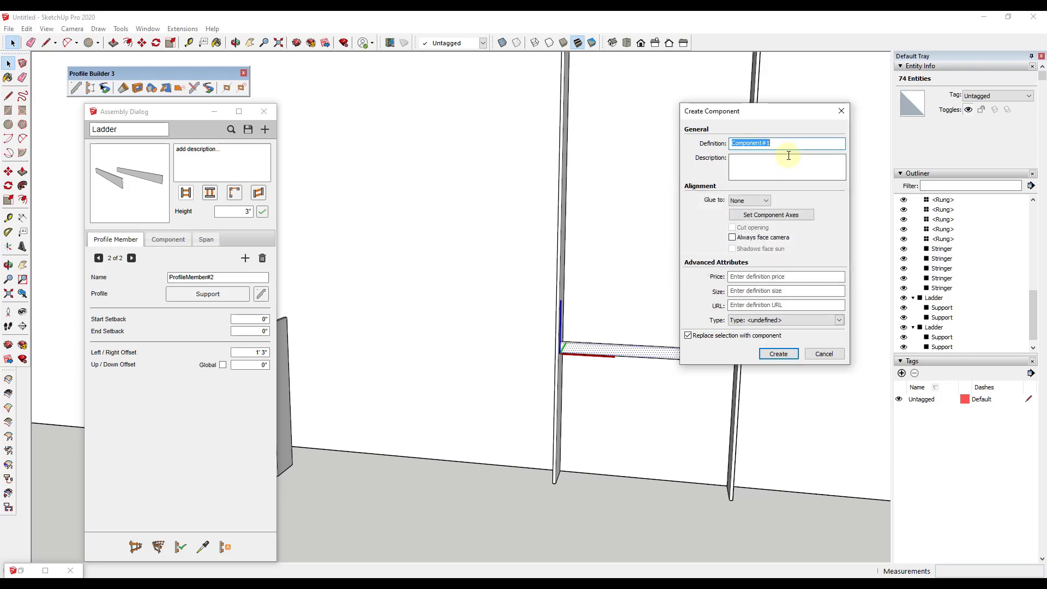
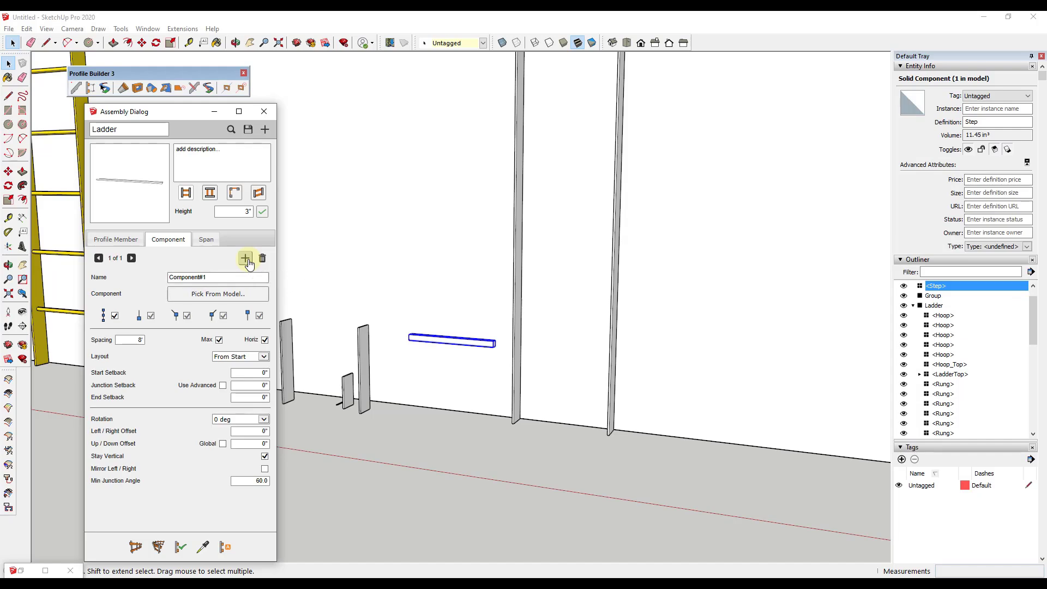
- Pick the loose Step rung as the Ladder assembly's component and apply the assembly settings to the tall ladder
left_click(222, 295)
left_click(452, 338)
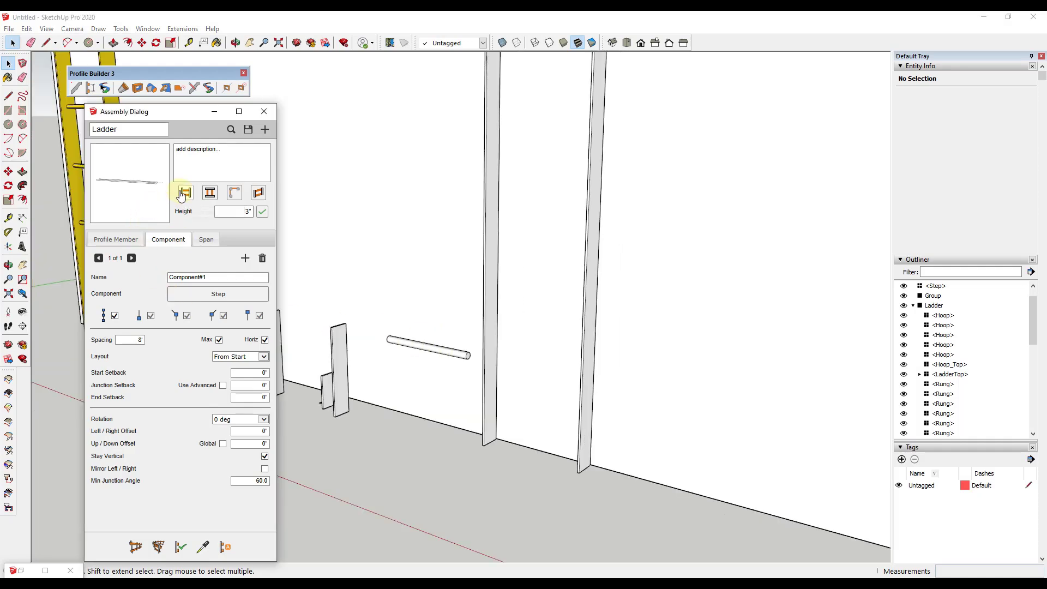
left_click(210, 193)
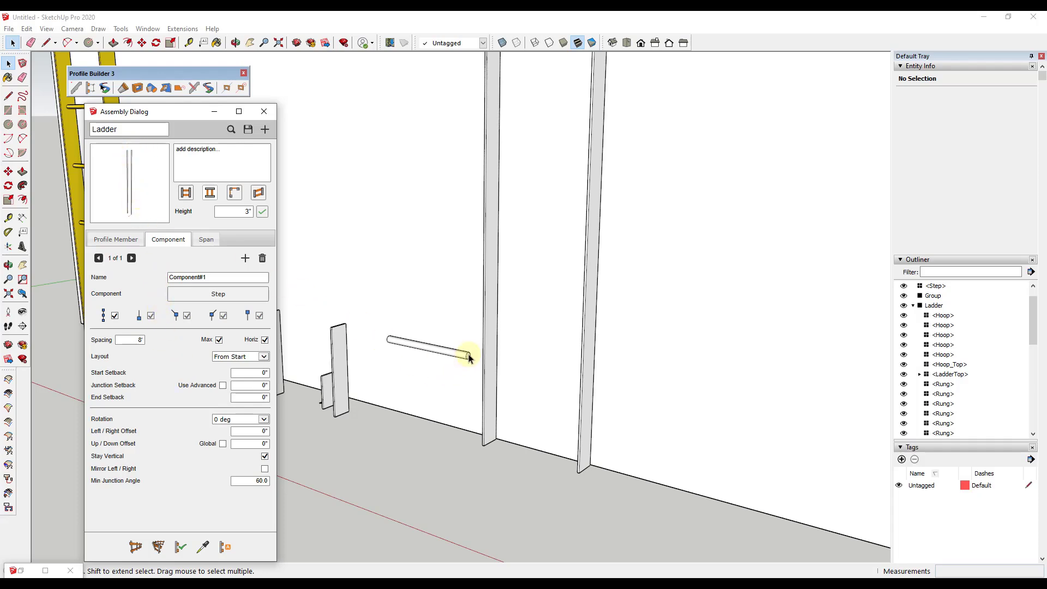
left_click(494, 343)
left_click(180, 547)
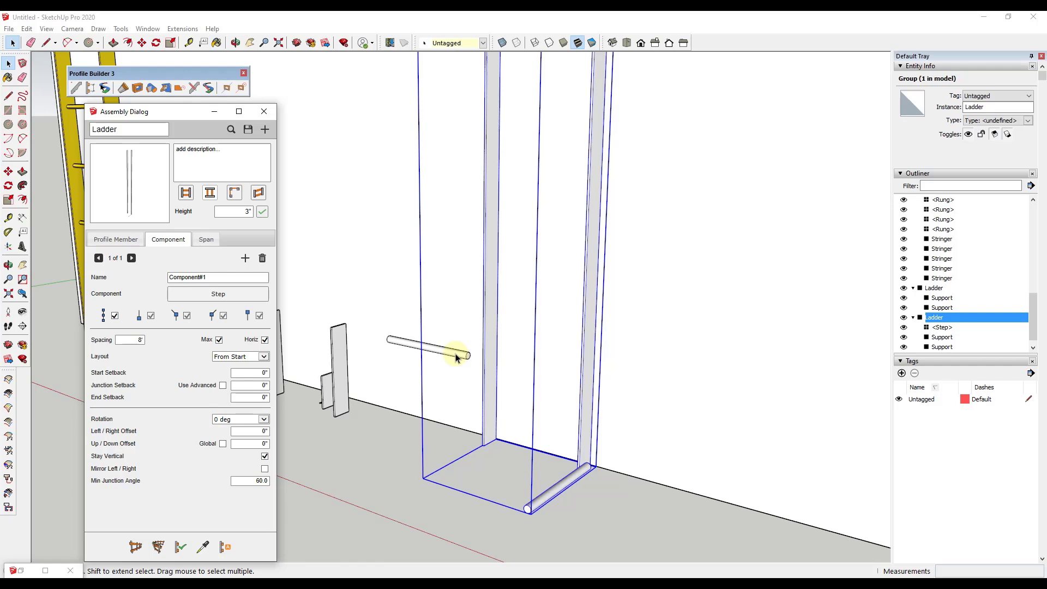
- Set the Step component's rotation to 270 deg and apply the change to the tall ladder
left_click(263, 418)
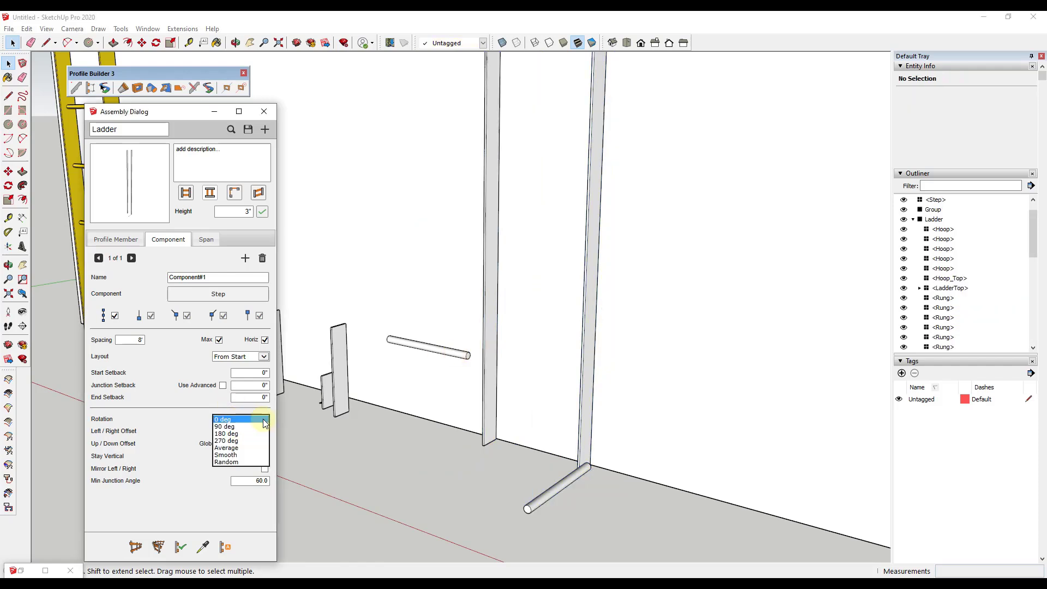
left_click(248, 426)
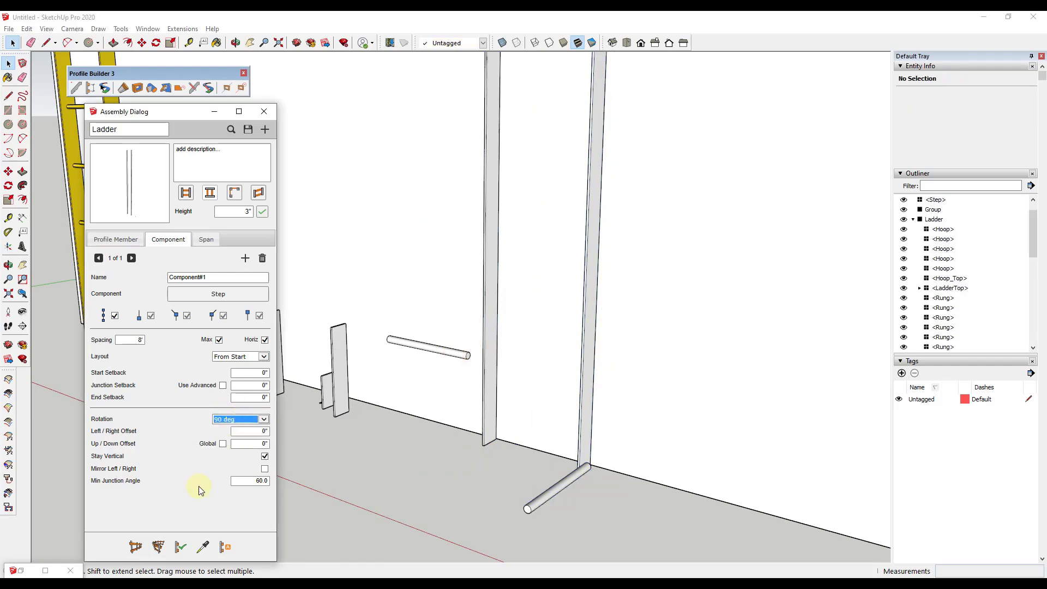
left_click(263, 419)
left_click(253, 433)
left_click(592, 408)
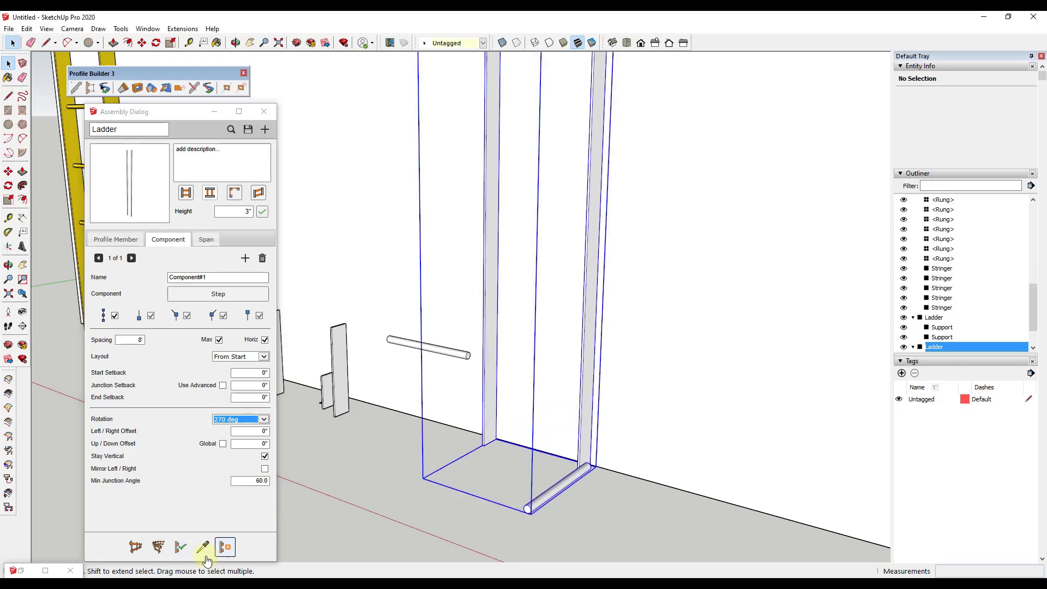
left_click(180, 547)
- Measure the gap between the end of the bottom rung and the adjacent support
scroll(557, 470, "up", 5)
middle_click_drag(557, 470, 721, 406)
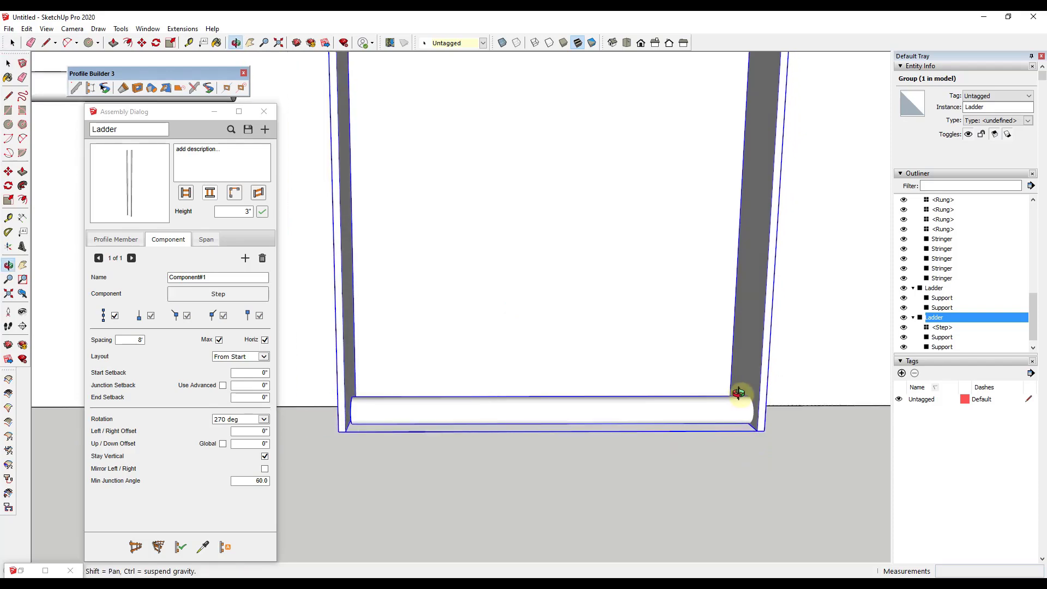
scroll(352, 415, "up", 5)
middle_click_drag(344, 416, 305, 355)
key("t")
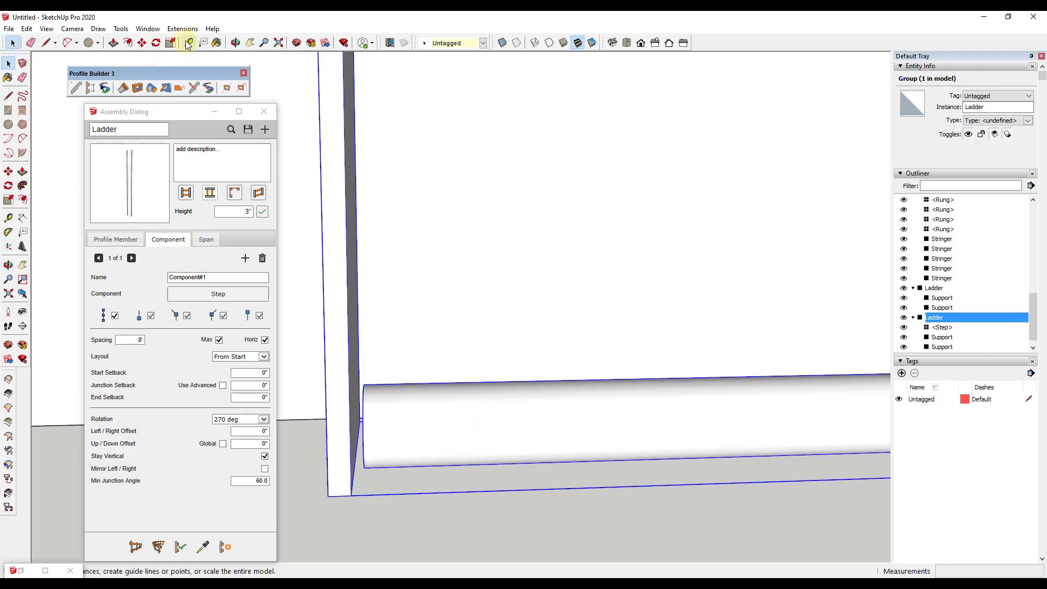
left_click(364, 386)
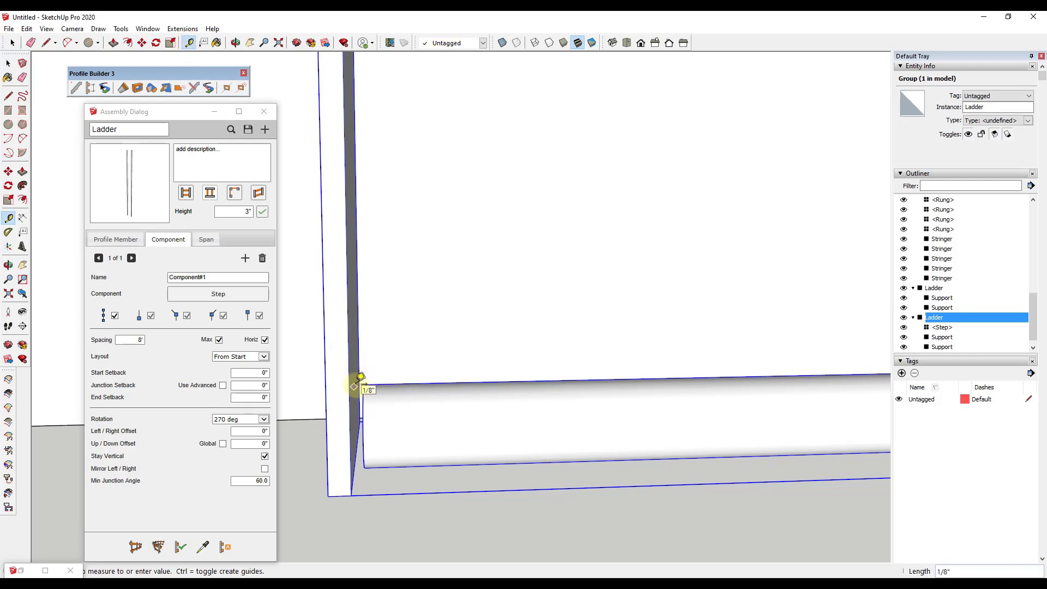
key("space")
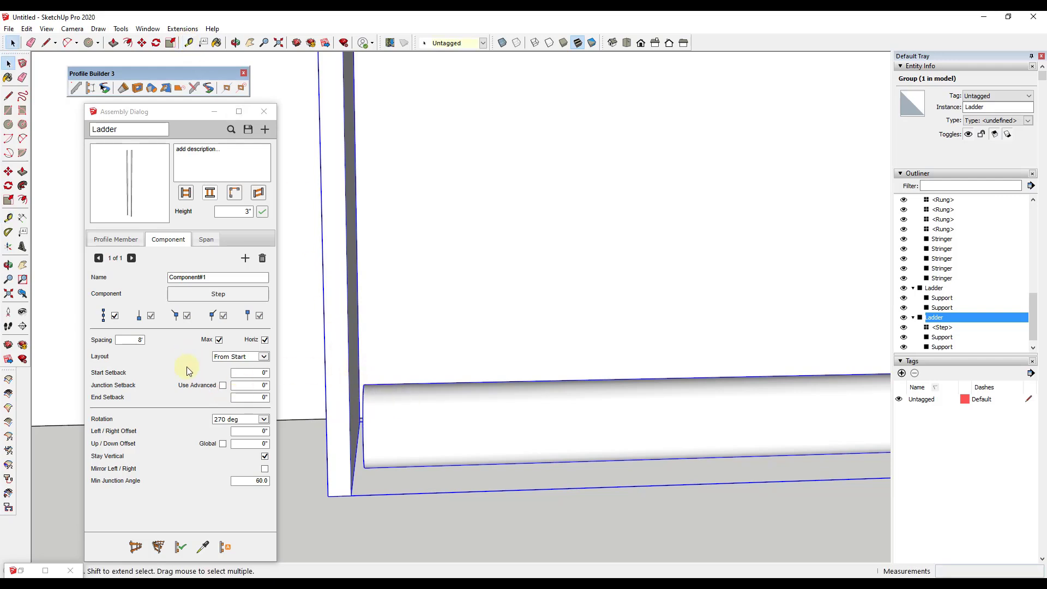
- Set the Step component's left/right offset to 1/8", apply it to the tall ladder and inspect the rung's position on the supports
double_click(267, 432)
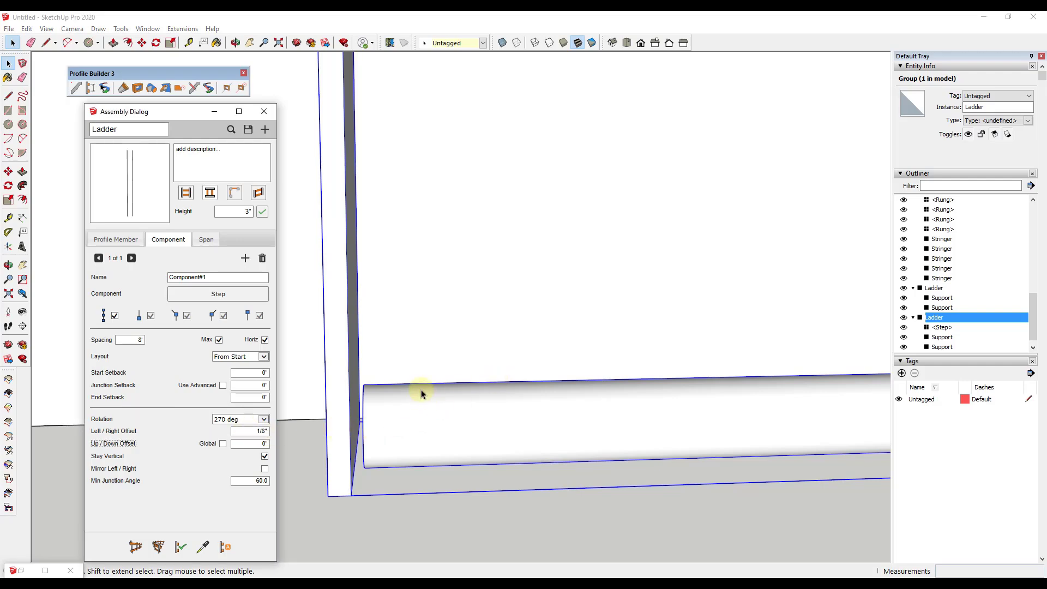
left_click(179, 547)
scroll(349, 414, "down", 3)
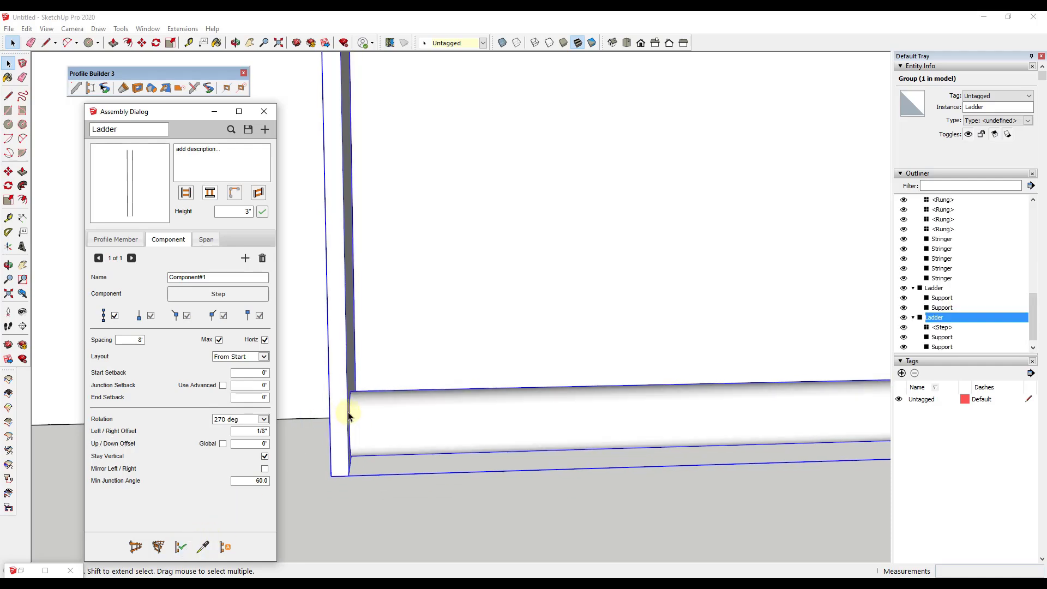
middle_click_drag(659, 411, 577, 343)
scroll(638, 236, "up", 2)
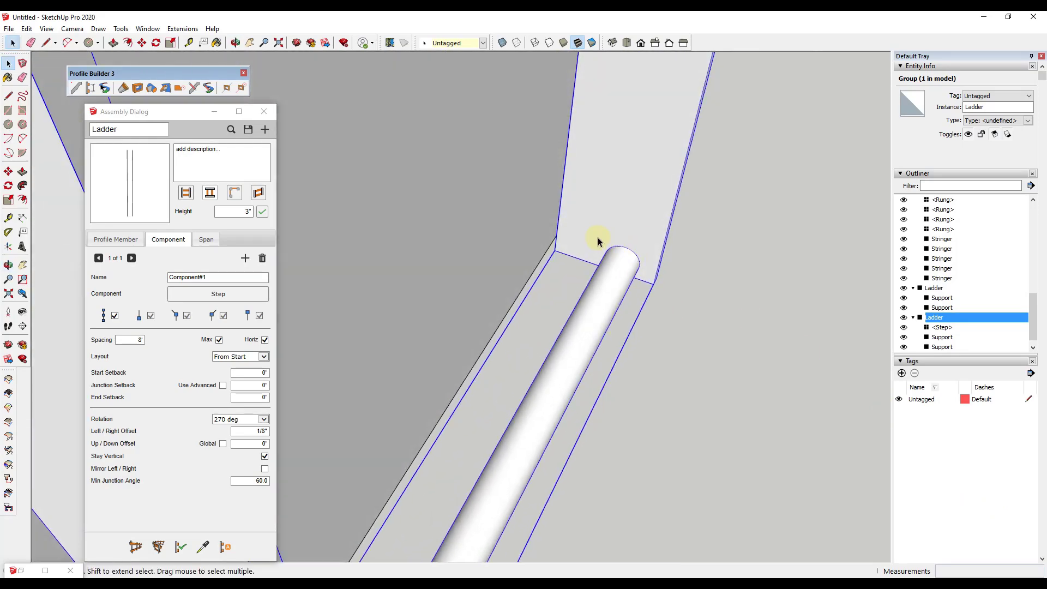
- Move the loose Step rung's component axes origin to the centre of its round end face, updating the axes for all instances
scroll(627, 241, "down", 3)
middle_click_drag(660, 240, 528, 385)
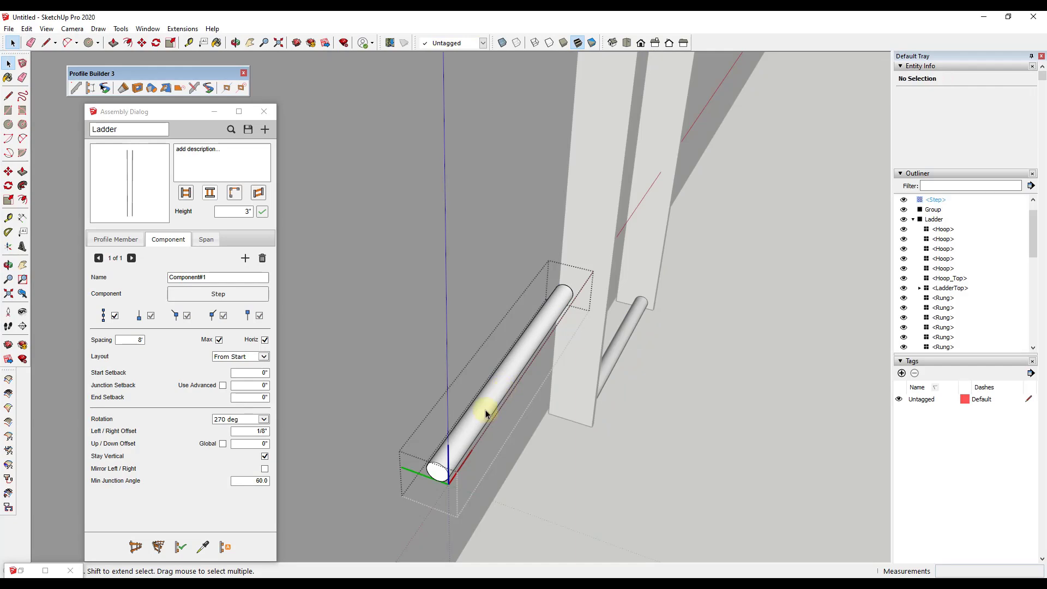
middle_click_drag(484, 412, 486, 311)
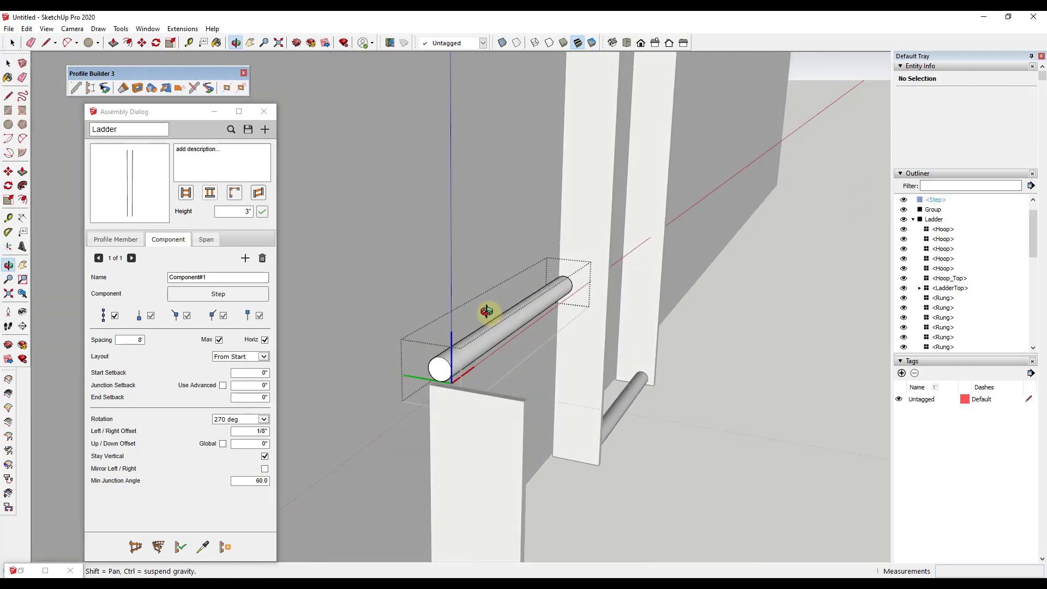
scroll(437, 436, "up", 5)
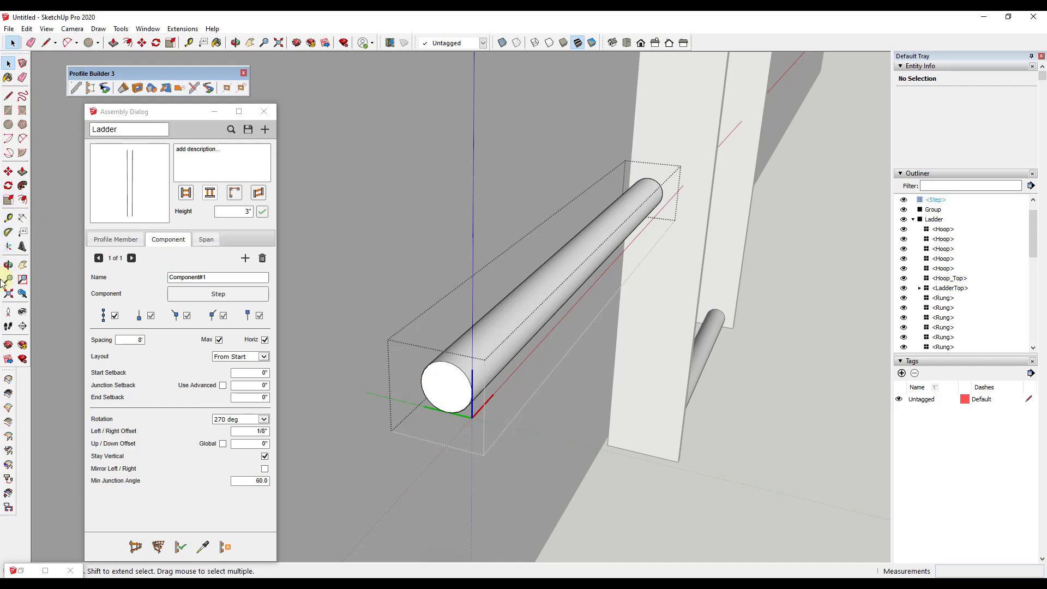
left_click(8, 246)
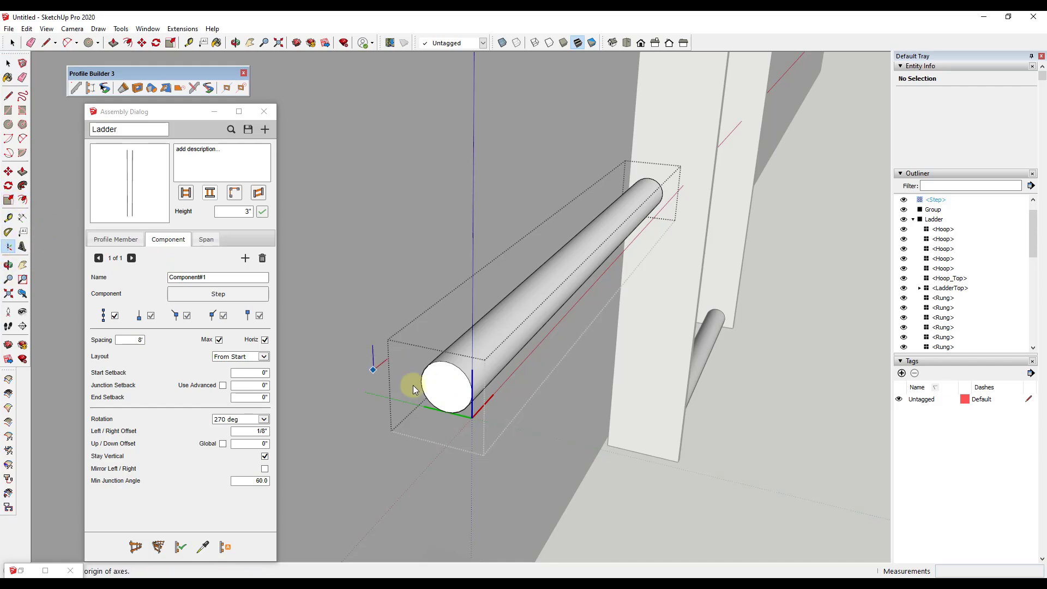
left_click(445, 387)
left_click(445, 388)
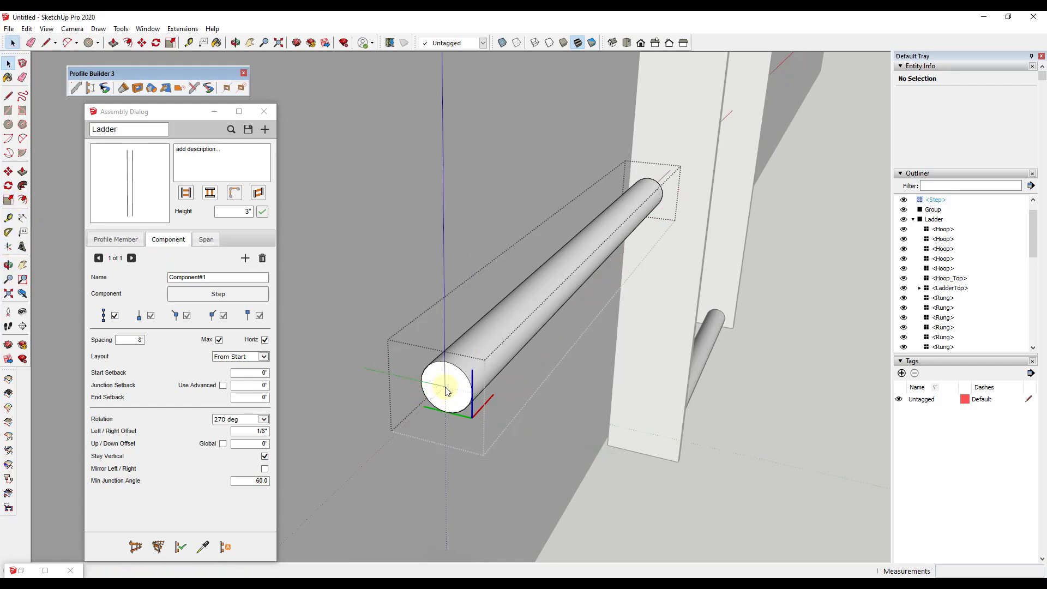
left_click(445, 388)
left_click(445, 389)
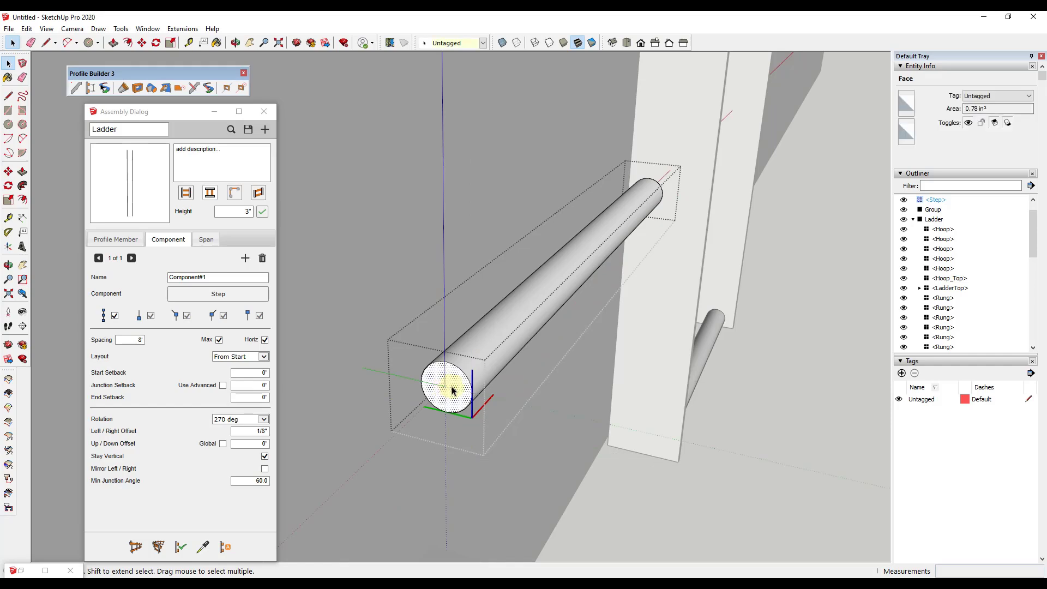
left_click(579, 401)
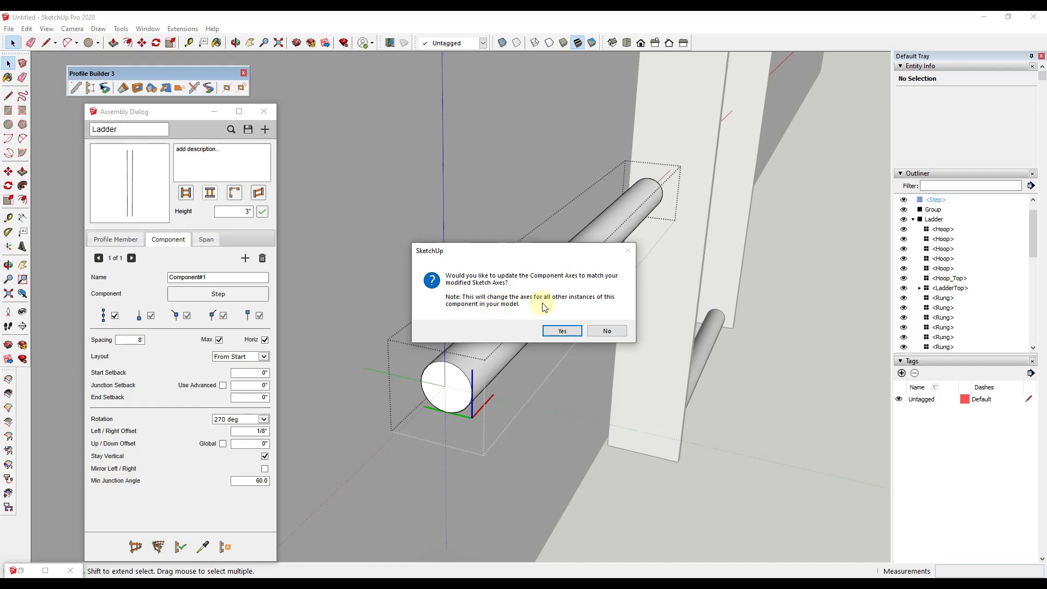
left_click(563, 330)
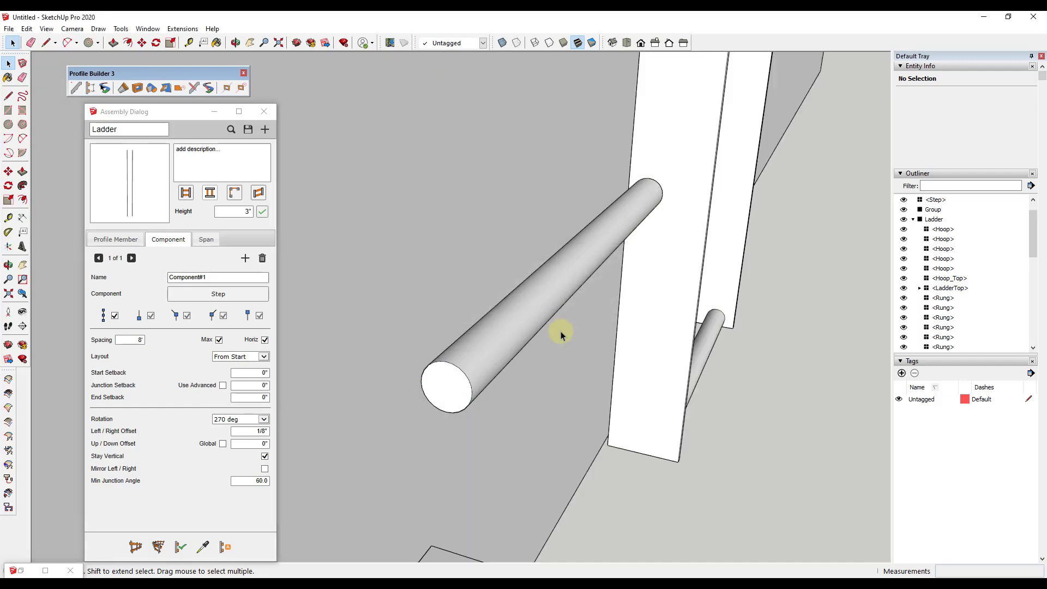
- Reapply the Ladder assembly settings to the tall ladder and inspect its bottom rung at the foot of the supports
middle_click_drag(616, 334, 539, 329)
left_click(583, 338)
middle_click_drag(393, 411, 165, 567)
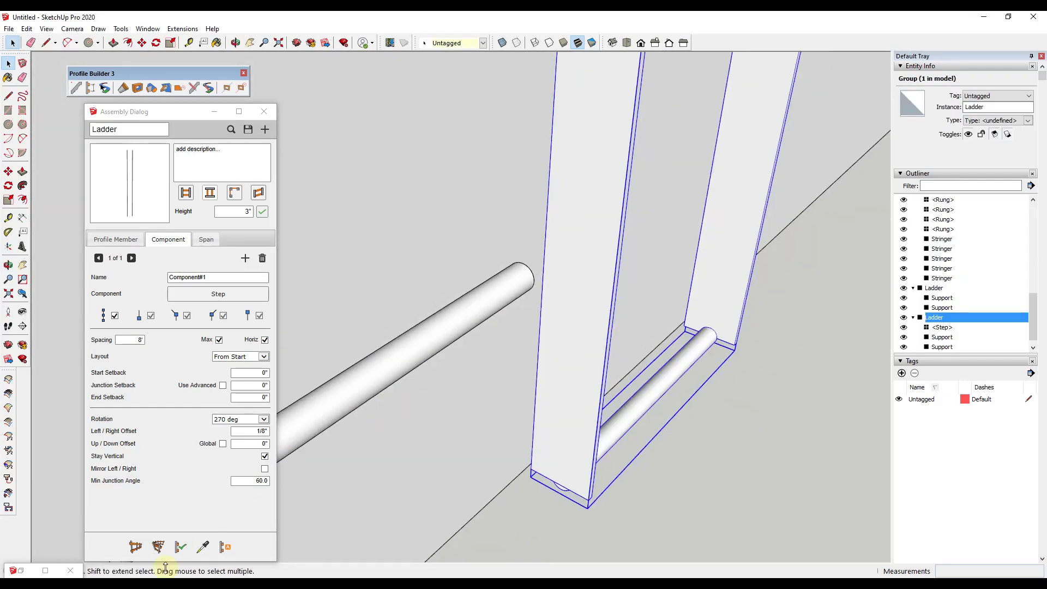
left_click(180, 550)
middle_click_drag(789, 396, 599, 518)
scroll(595, 513, "up", 5)
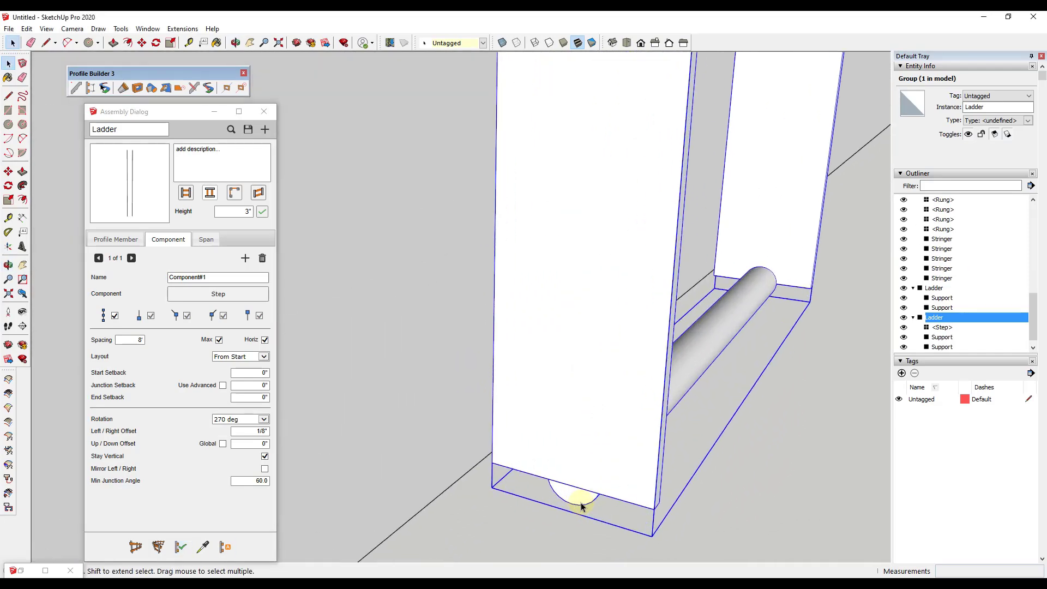
- Examine the tall ladder's bottom rung in relation to the ends and width of both supports
double_click(730, 323)
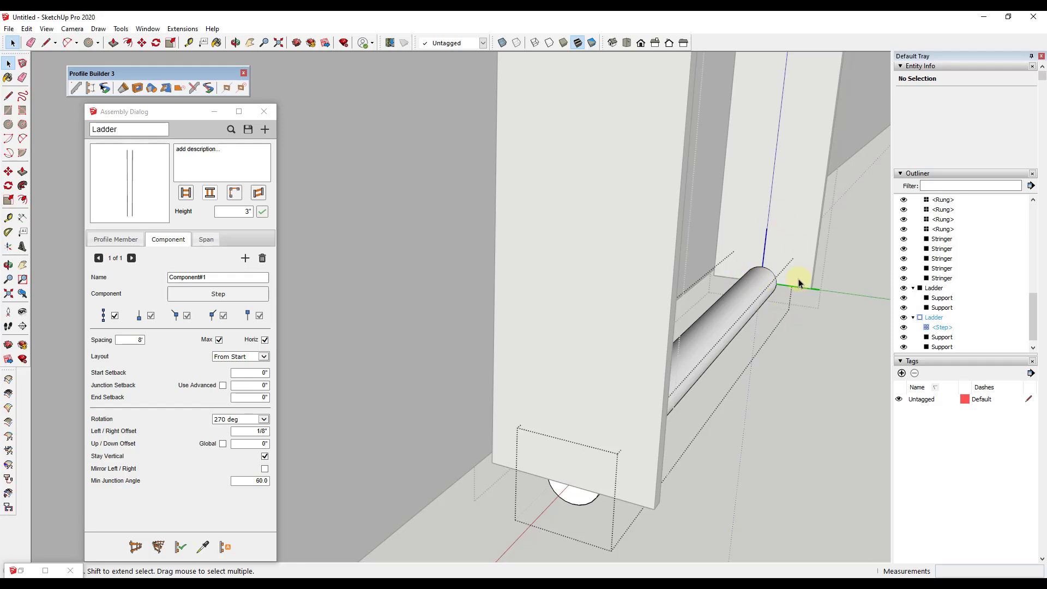
scroll(797, 281, "down", 1)
scroll(731, 287, "down", 3)
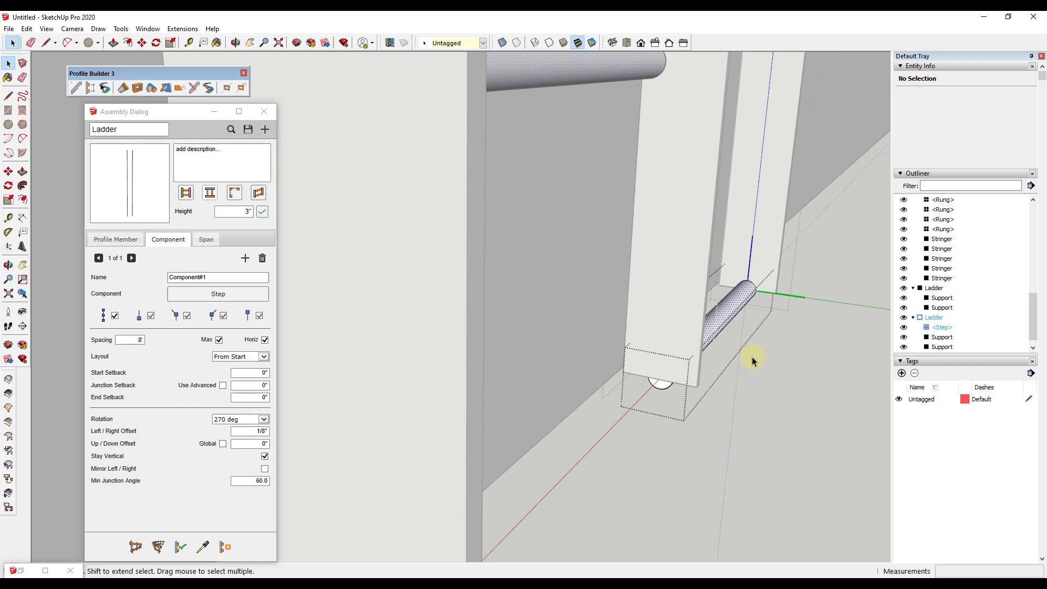
left_click(753, 355)
middle_click_drag(753, 355, 762, 462)
left_click(762, 463)
scroll(627, 292, "down", 3)
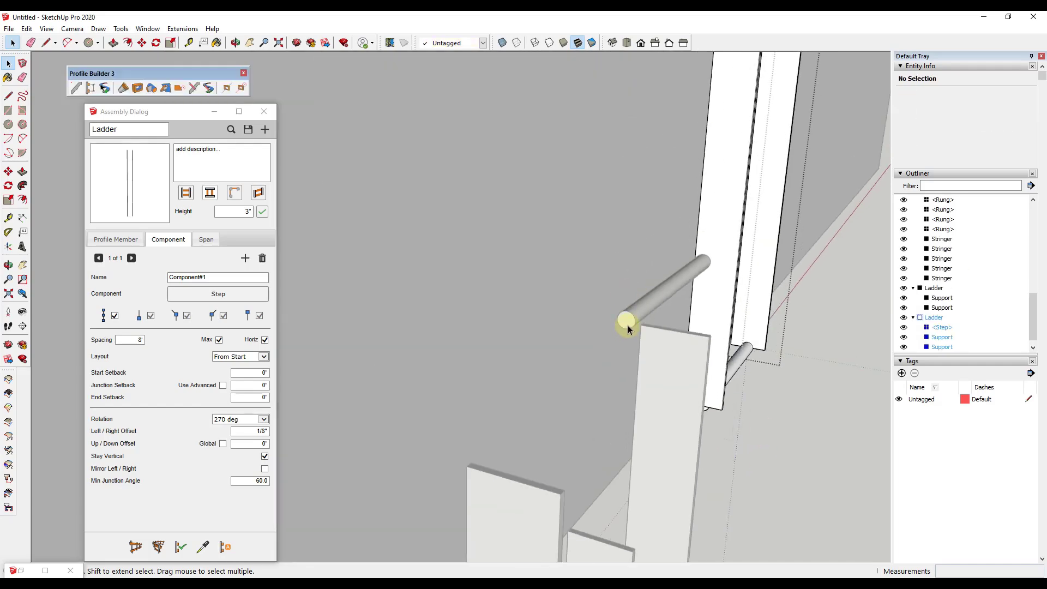
middle_click_drag(743, 334, 903, 294)
scroll(789, 361, "up", 3)
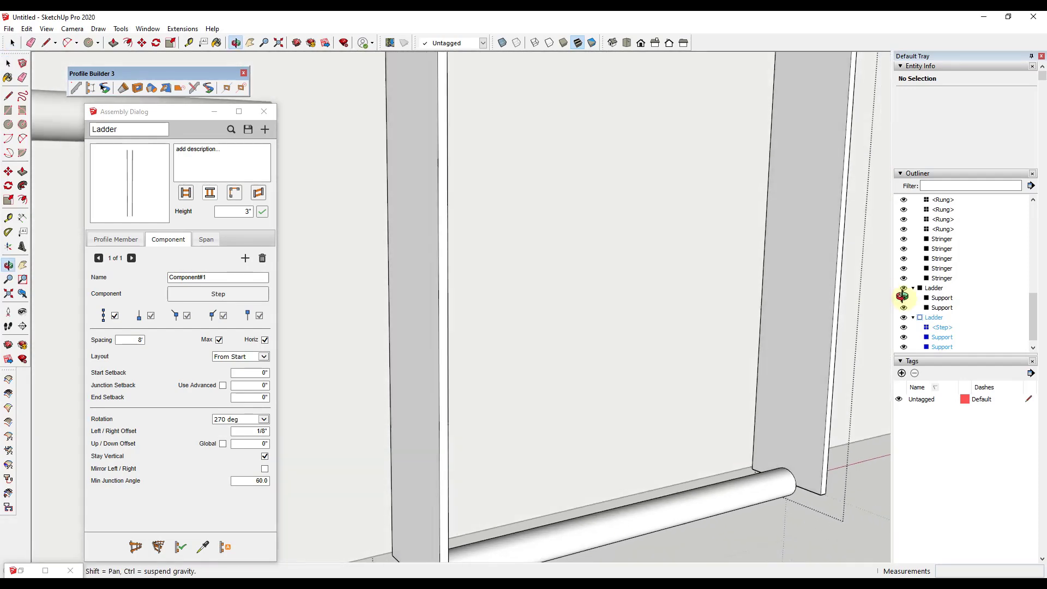
scroll(598, 440, "down", 5)
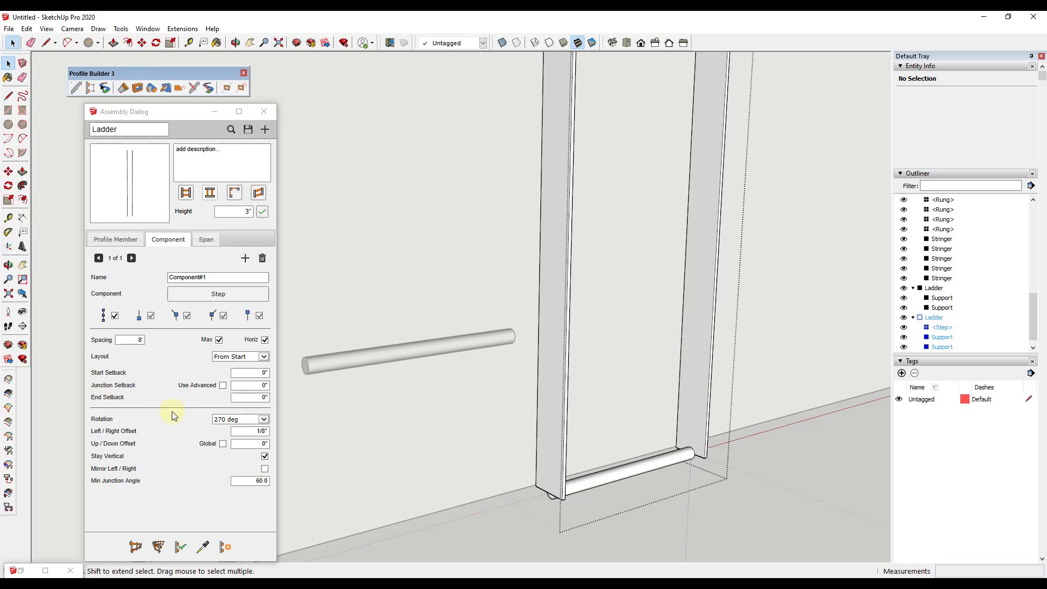
- Try to apply a start setback of 12" for the Step component to the tall ladder
left_click(241, 372)
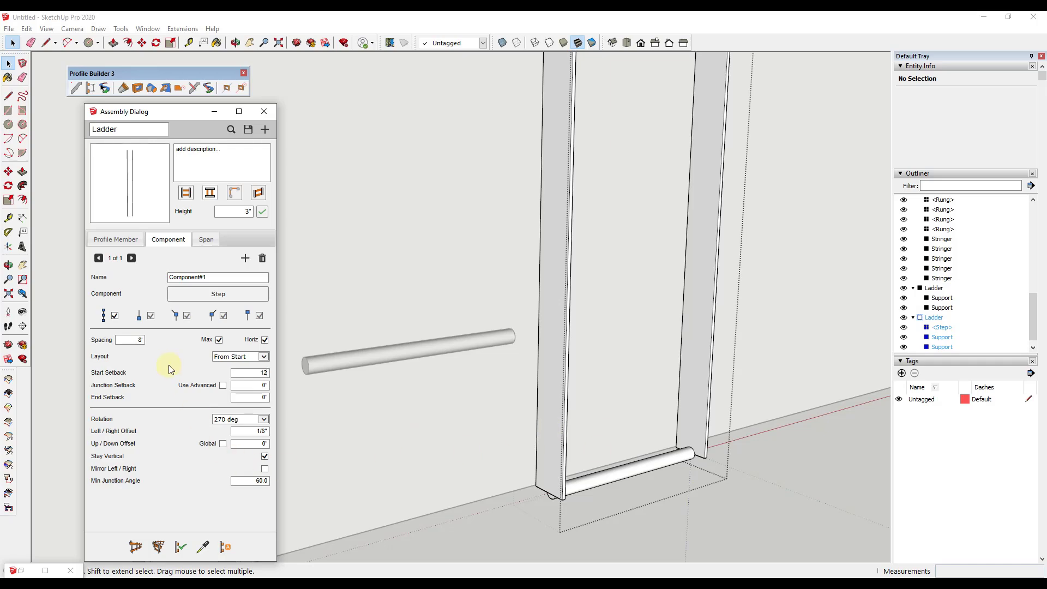
left_click(180, 547)
left_click(224, 362)
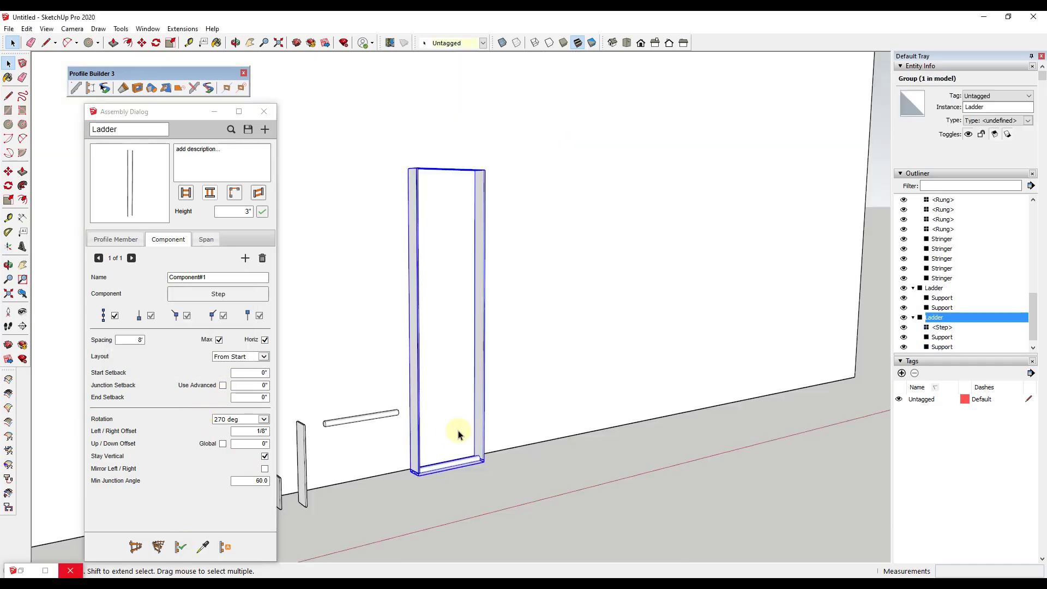
left_click(457, 456)
scroll(450, 446, "up", 2)
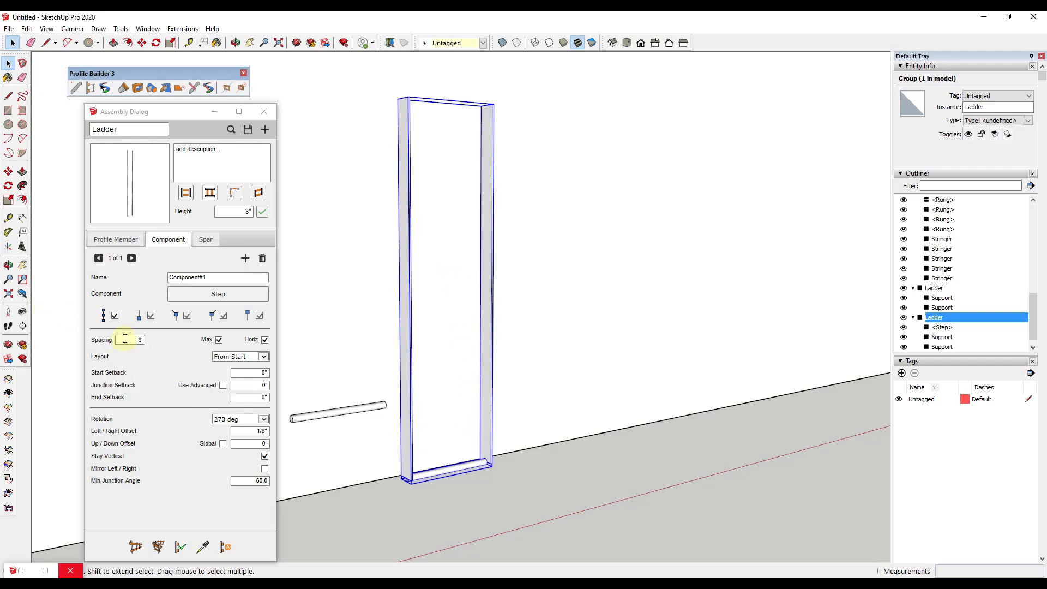
- Set the Step component's spacing to 12" and apply it to the ladder
left_click(125, 339)
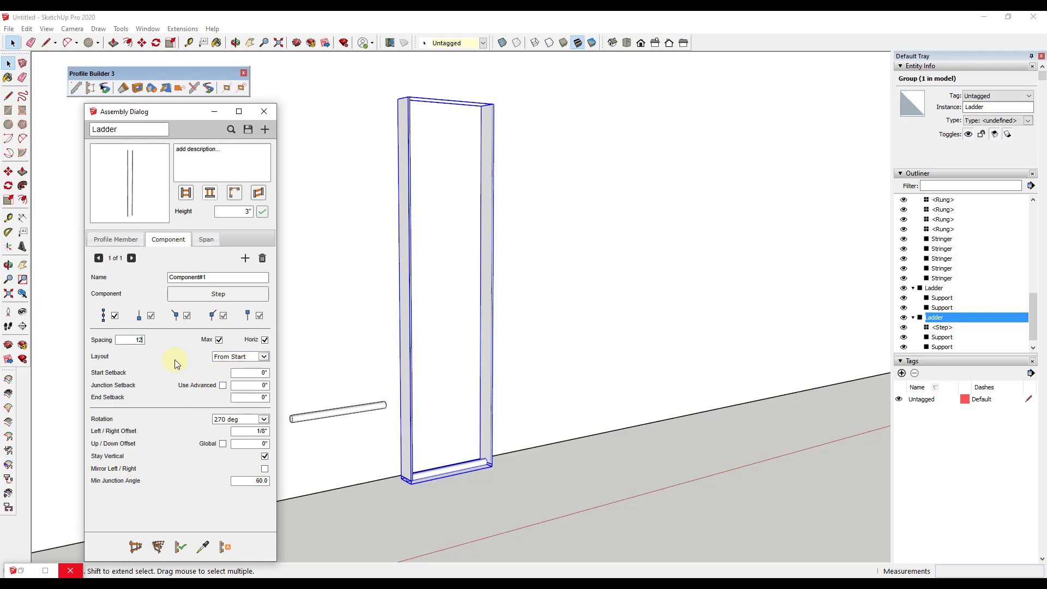
key("Tab")
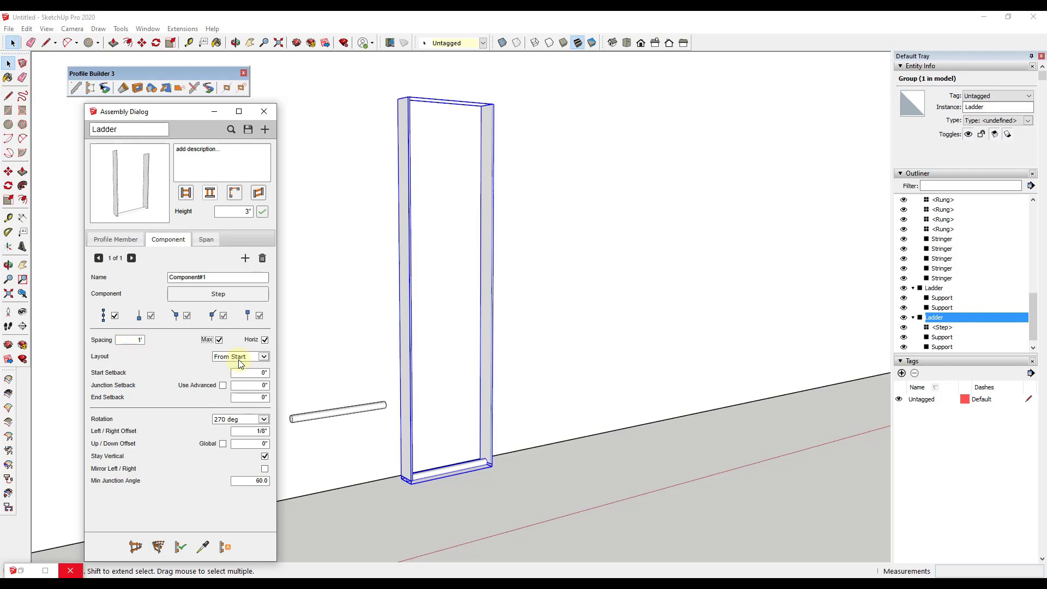
left_click(180, 548)
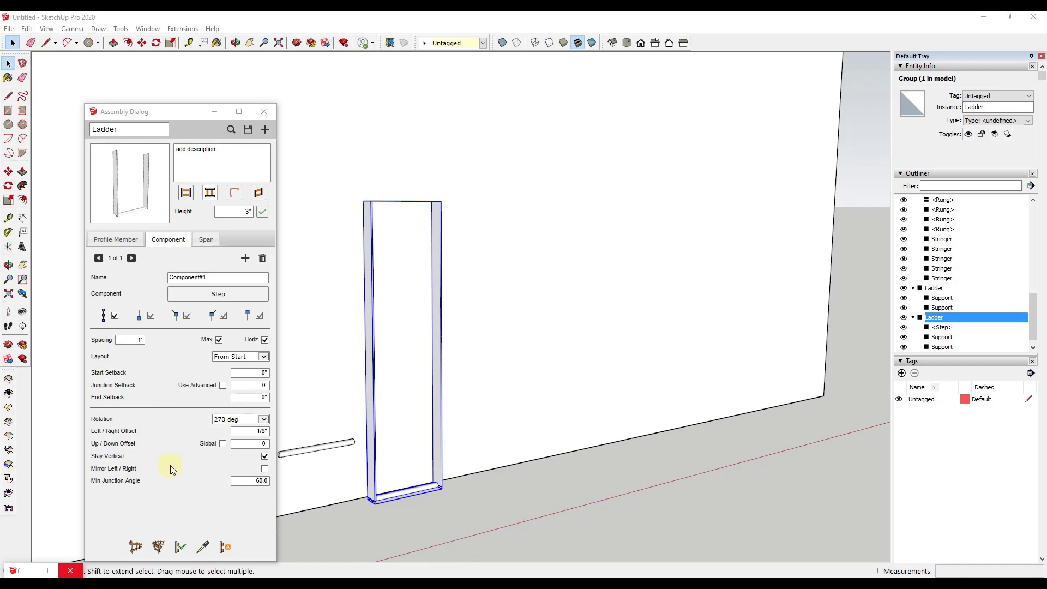
- Turn off the Horiz spacing option for the Step component, refresh the assembly preview and apply the change to the ladder
mouse_move(252, 345)
left_click(252, 345)
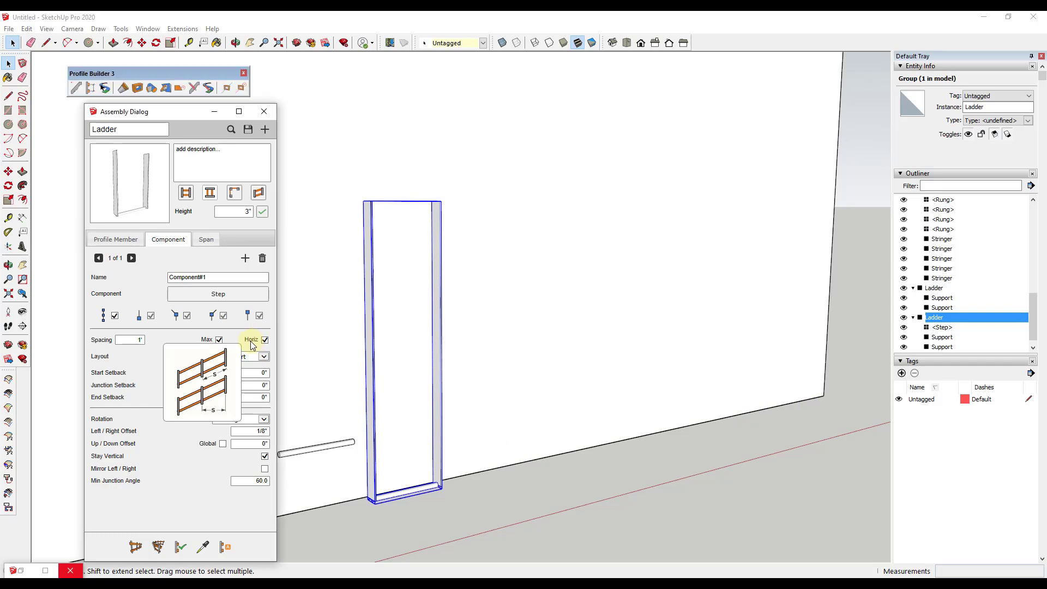
left_click(265, 339)
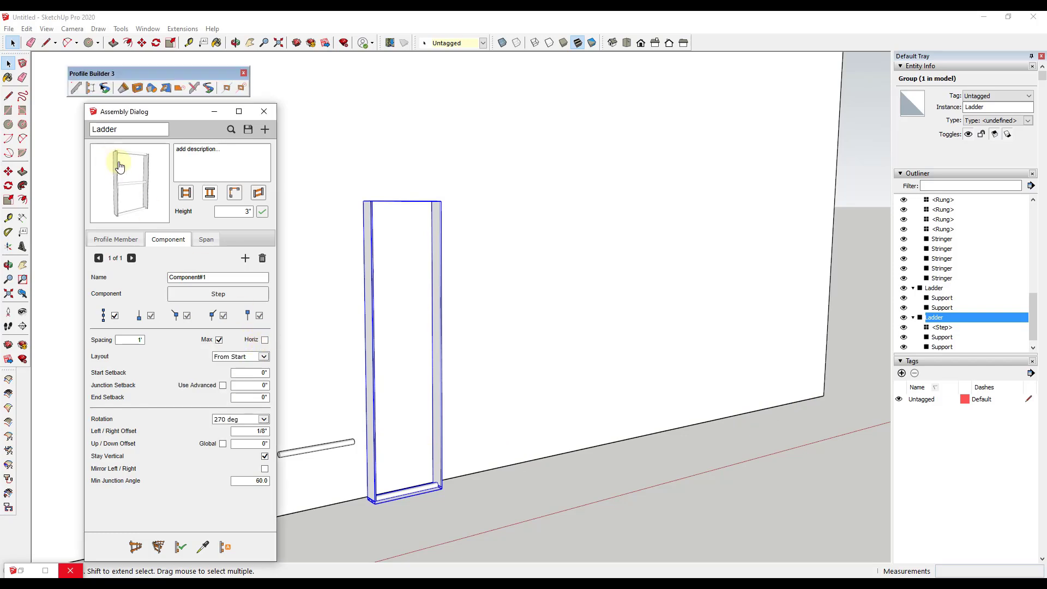
left_click(148, 166)
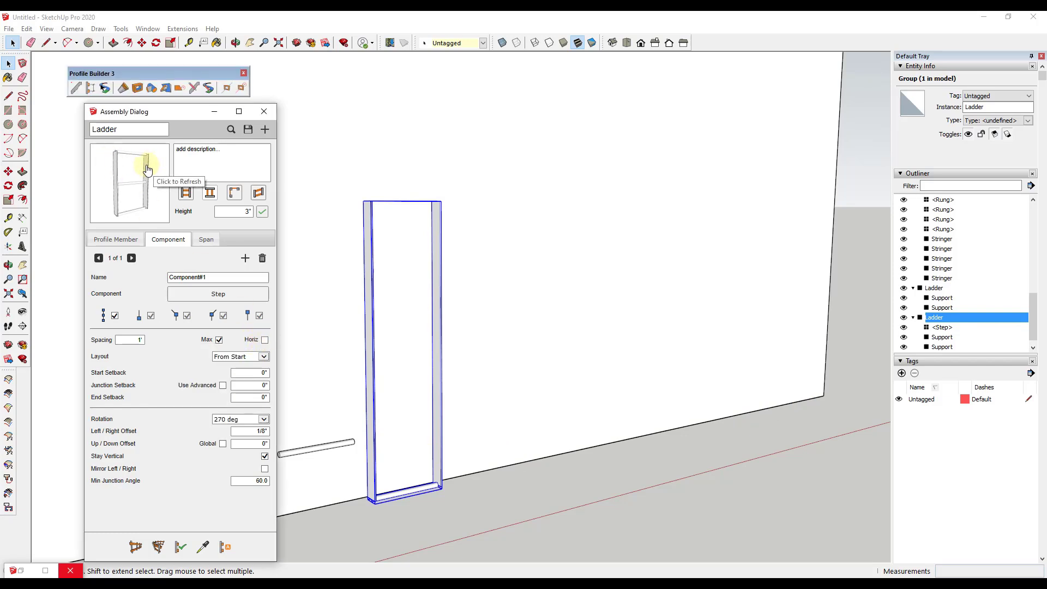
left_click(179, 547)
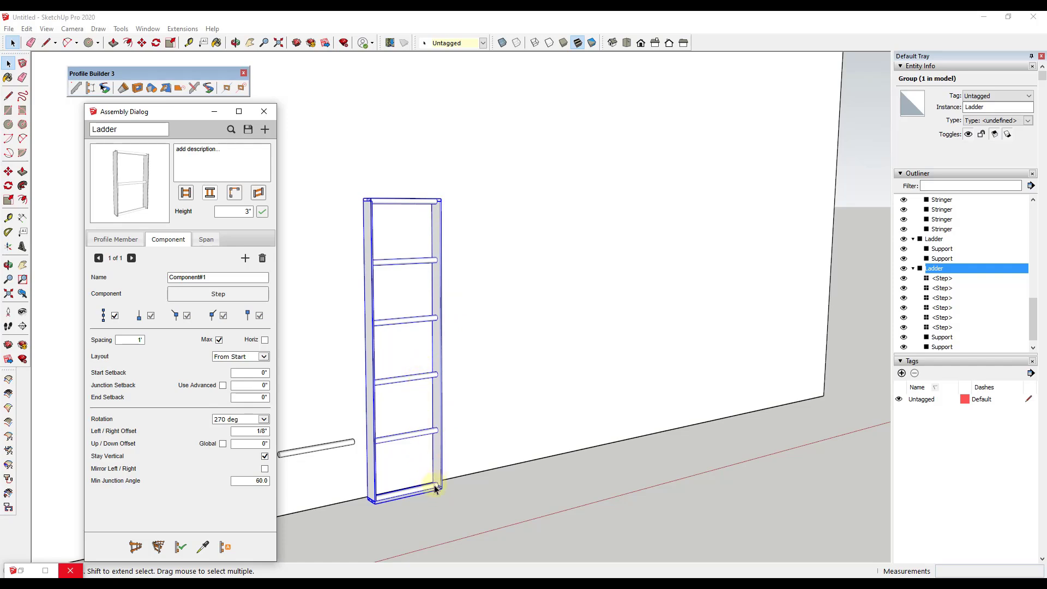
- Set the Step component's start setback to 1' and apply it to the ladder
left_click(239, 373)
left_click(179, 548)
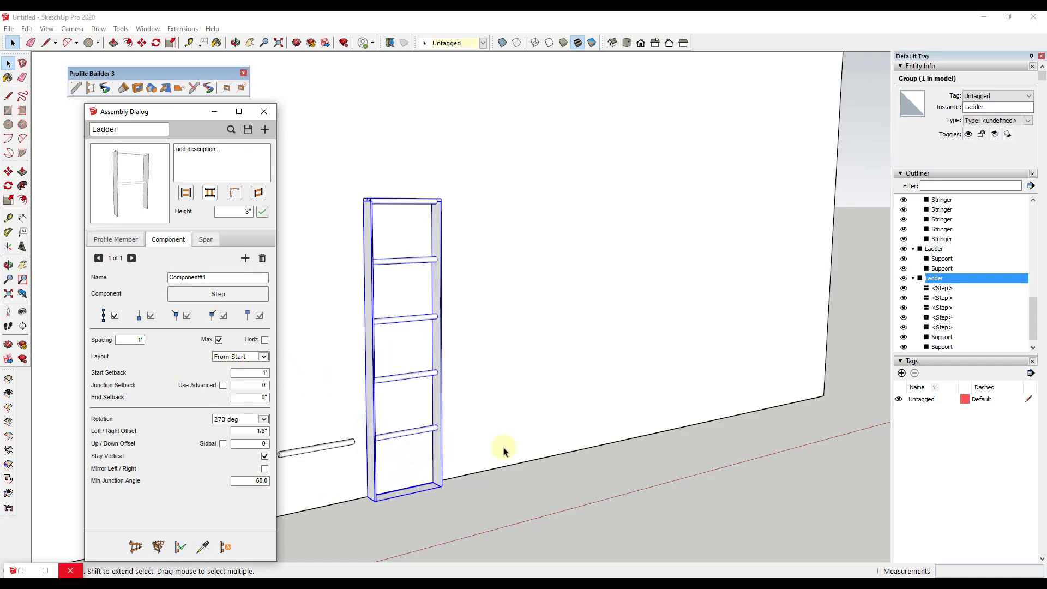
middle_click_drag(500, 451, 591, 398)
- Draw a second, much taller Ladder assembly straight up the wall from its base, beside the existing ladder
left_click(134, 549)
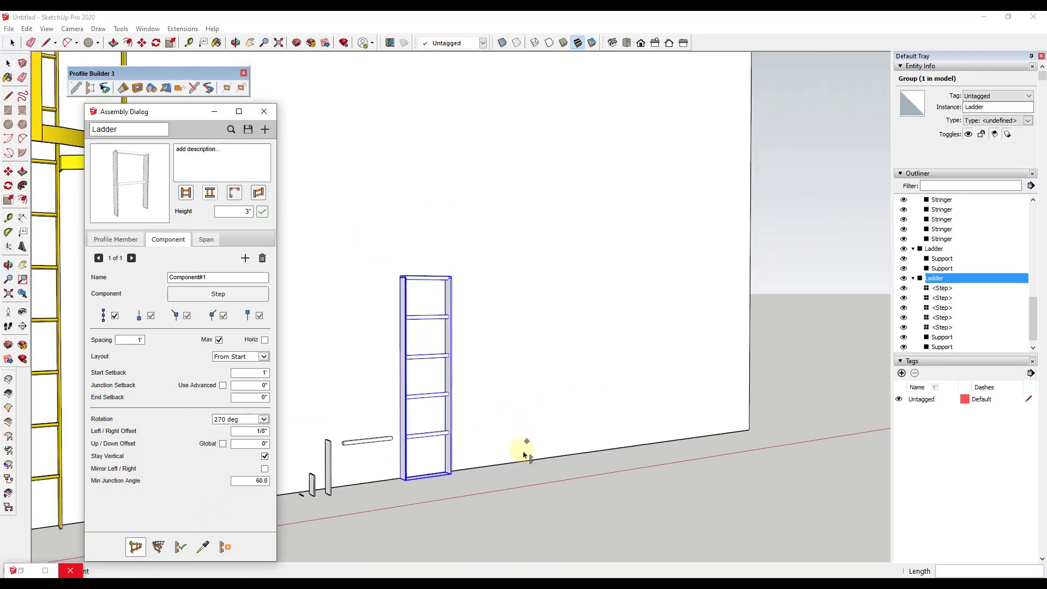
left_click(512, 463)
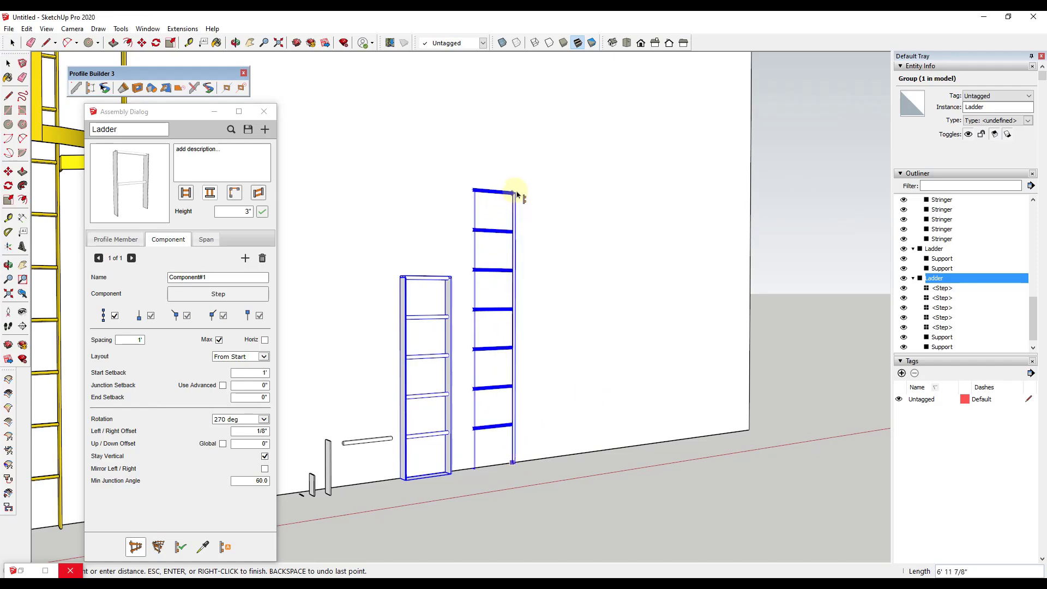
scroll(515, 158, "down", 2)
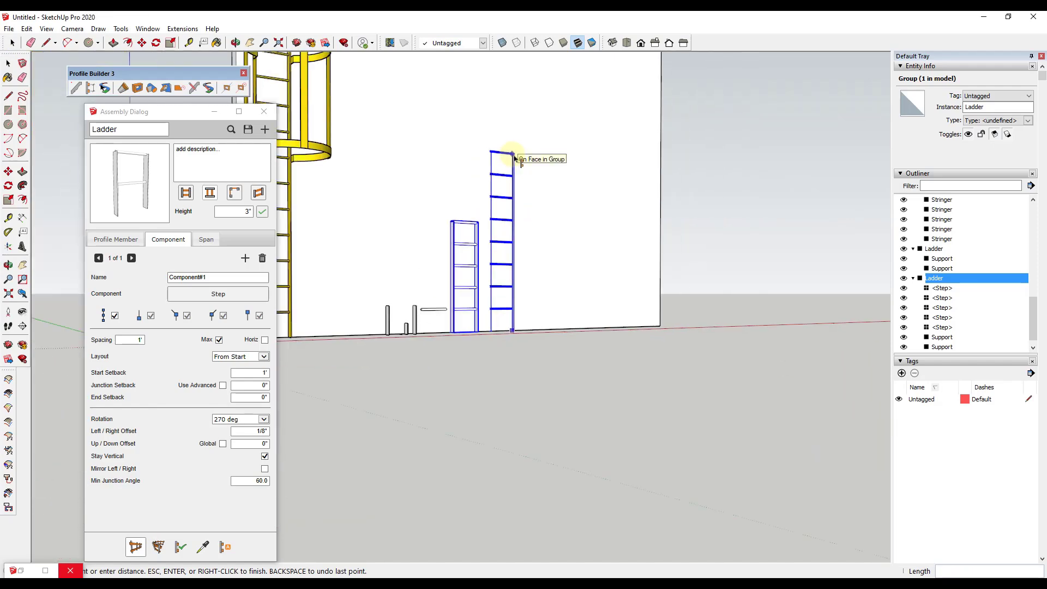
left_click(517, 64)
key("space")
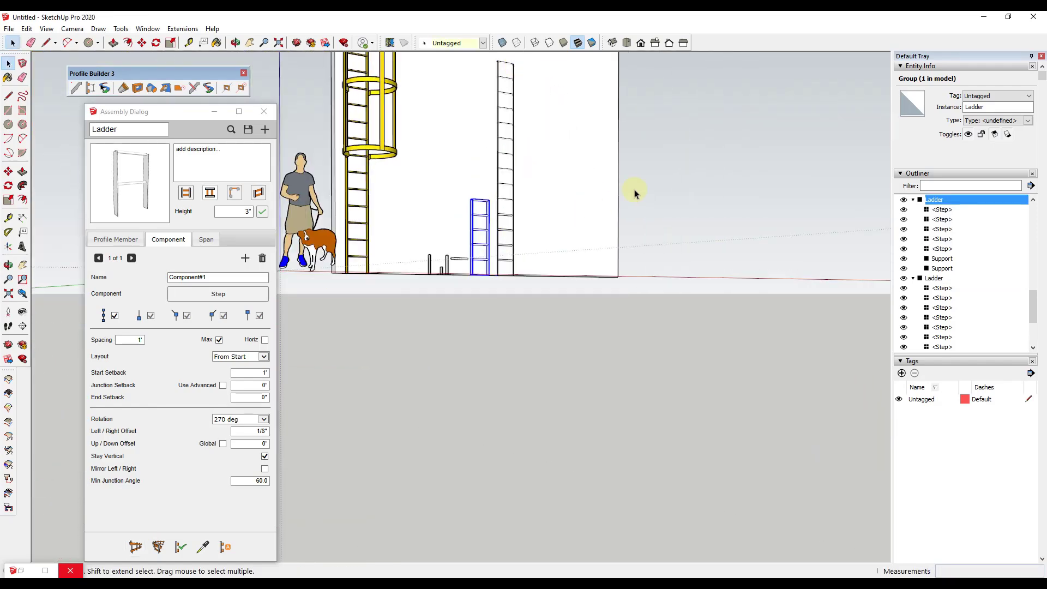
- Examine the rungs and support bases of the newly drawn ladder against the wall
middle_click_drag(630, 192, 568, 253)
scroll(436, 327, "up", 5)
scroll(437, 327, "up", 2)
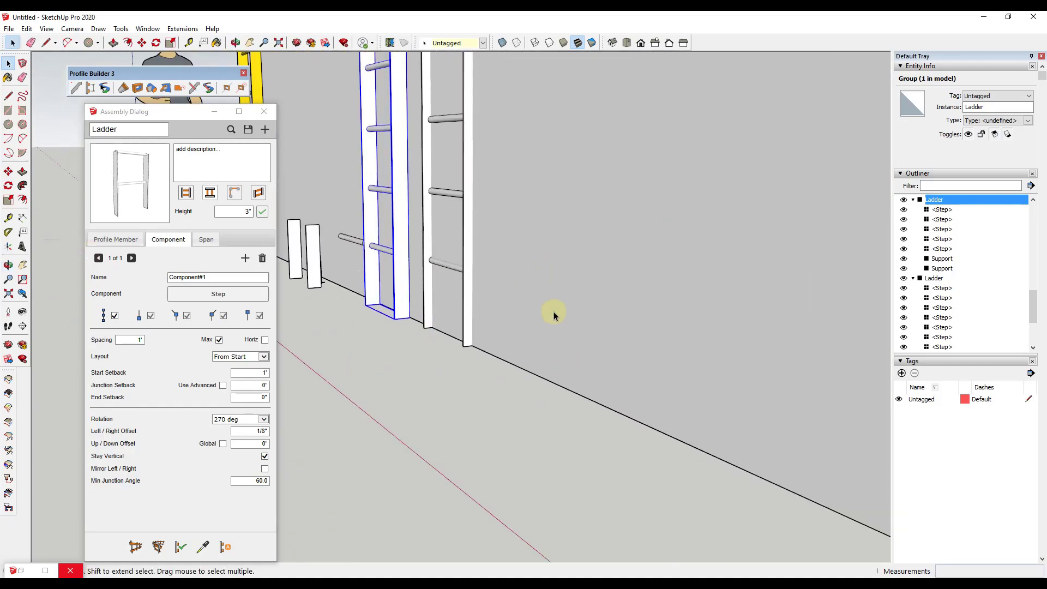
middle_click_drag(554, 311, 597, 380)
scroll(526, 362, "down", 4)
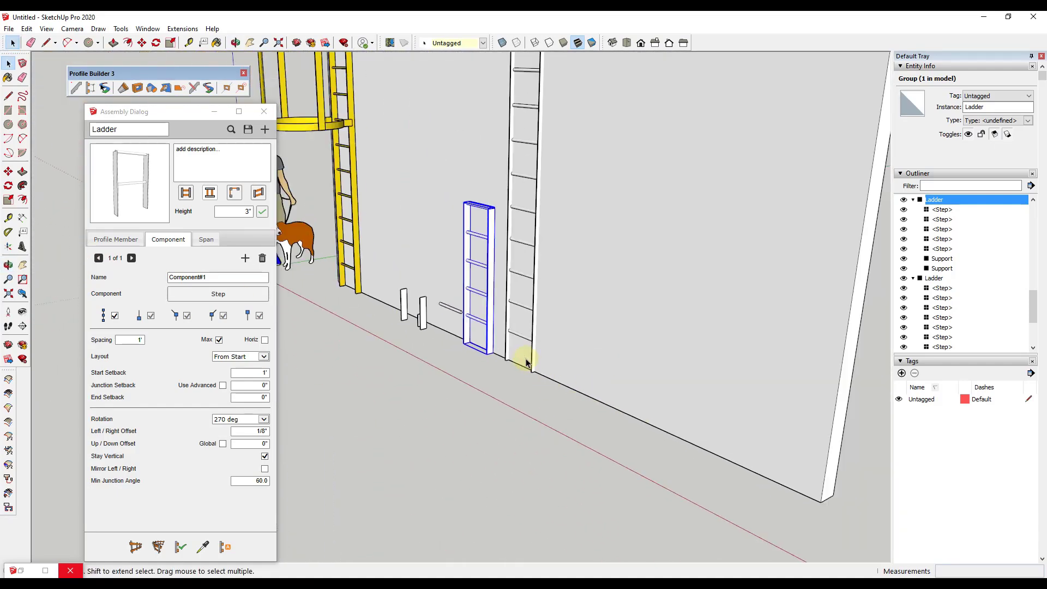
scroll(543, 218, "up", 6)
left_click(423, 407)
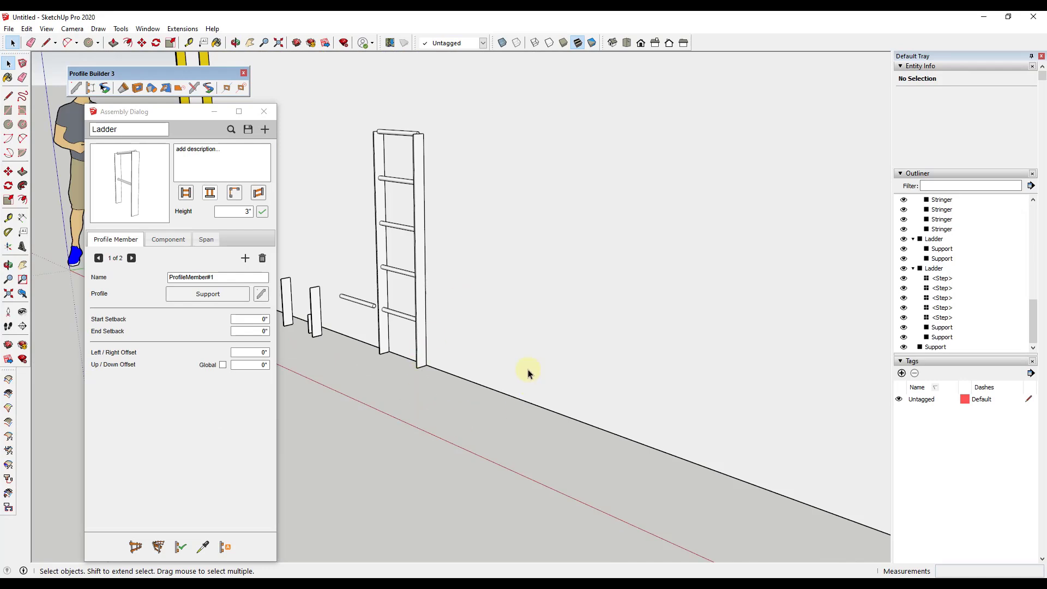
- Draw another Ladder assembly about 4' 9" tall straight up the wall from its base edge, beside the existing ladder
left_click(135, 547)
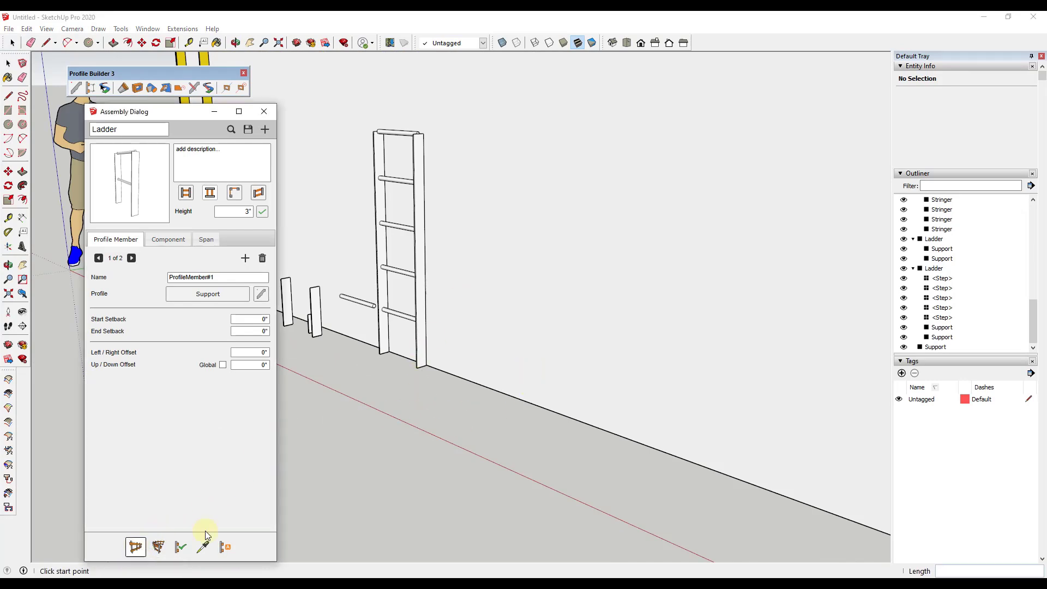
left_click(545, 409)
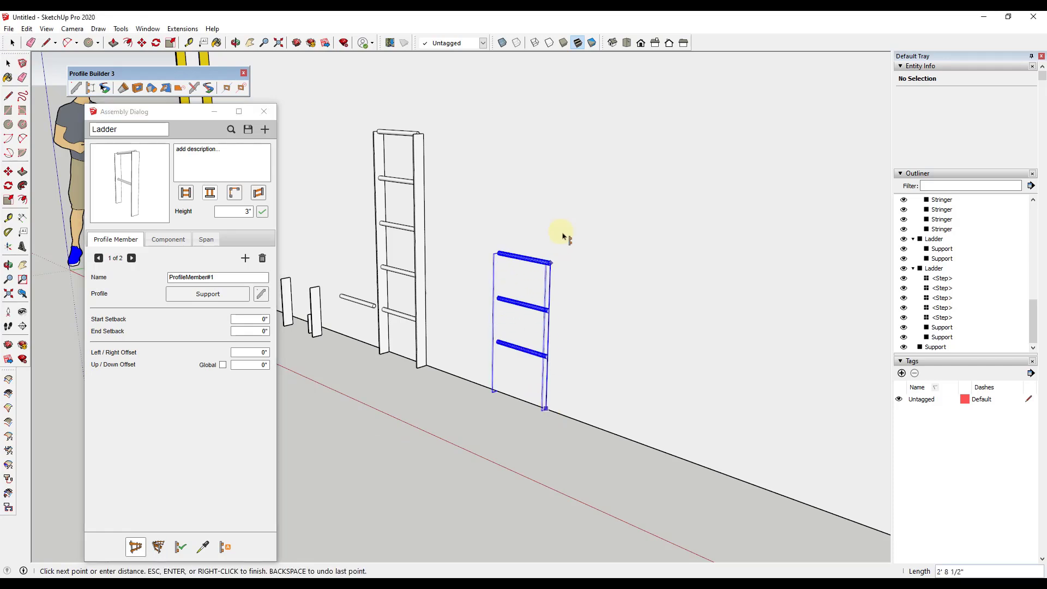
left_click(556, 146)
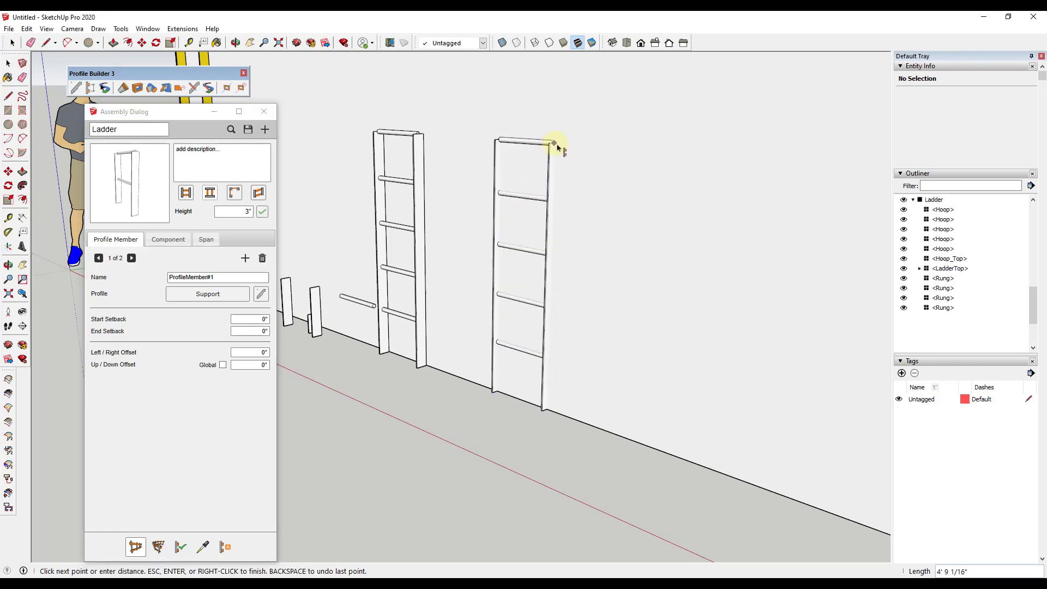
- Examine how the supports and rungs of the new ladder meet the wall, from several angles
key("o")
left_click_drag(657, 329, 641, 342)
key("space")
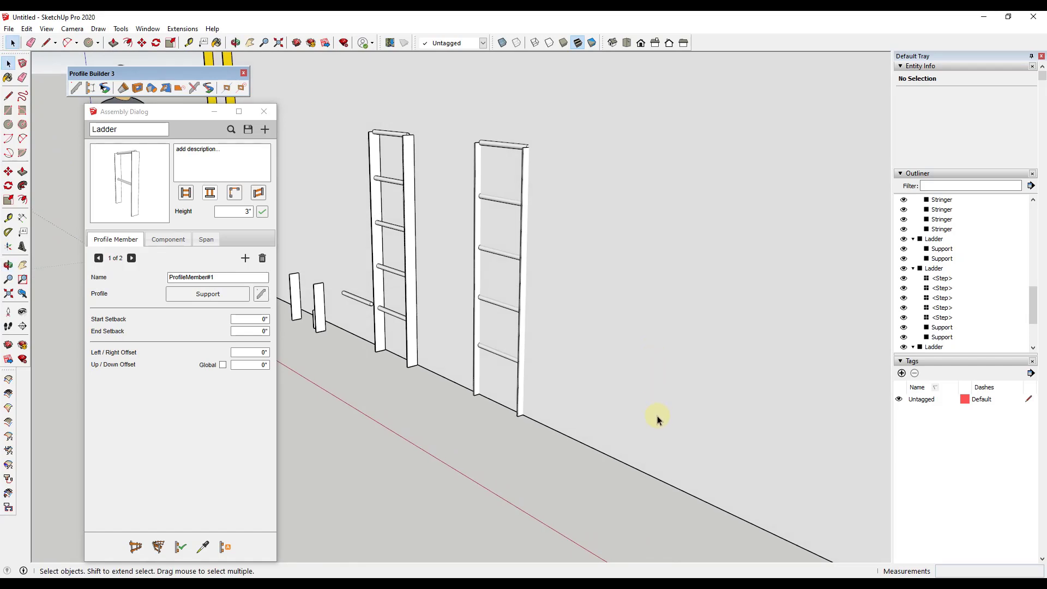
scroll(608, 368, "down", 3)
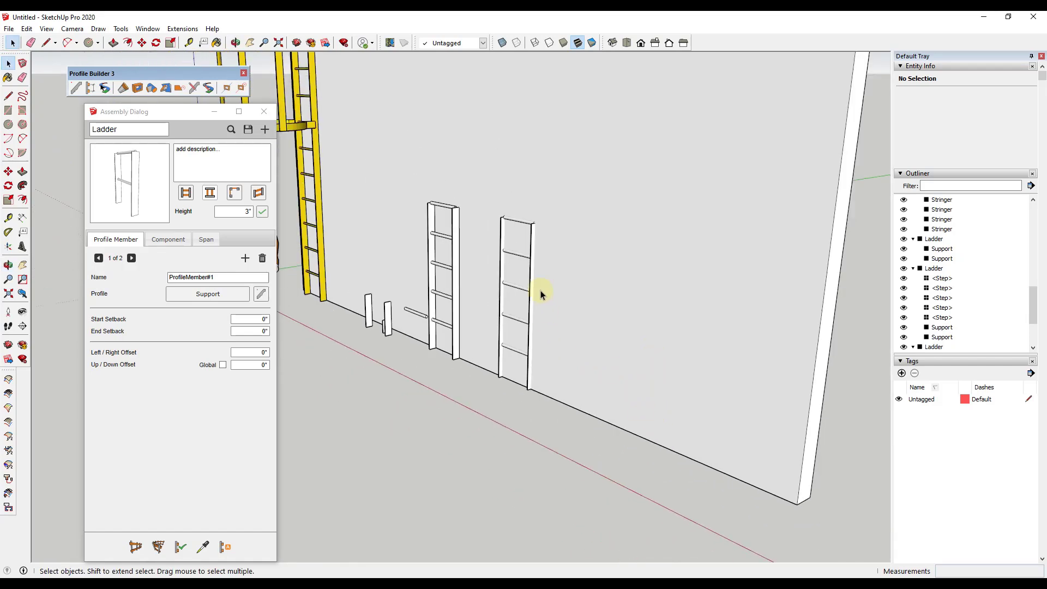
scroll(541, 290, "up", 6)
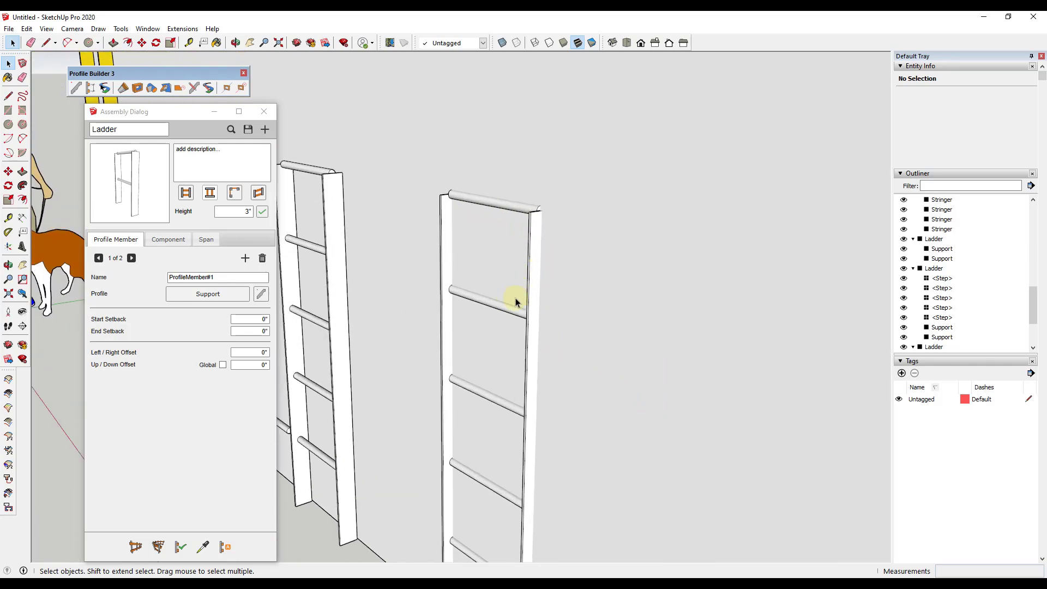
scroll(535, 306, "down", 2)
middle_click_drag(535, 304, 528, 257)
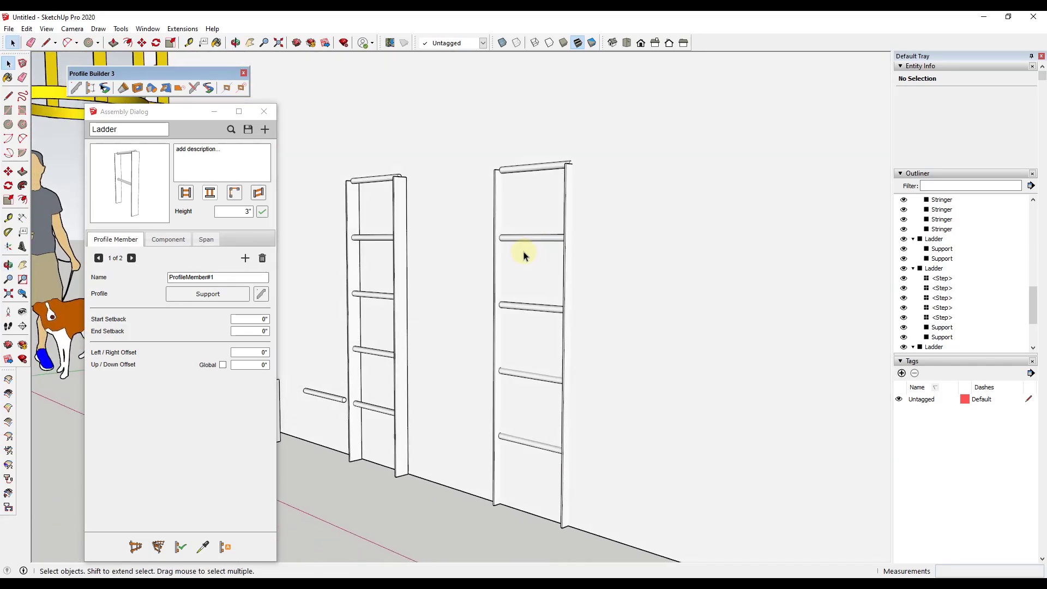
scroll(628, 310, "up", 1)
middle_click_drag(628, 309, 510, 453)
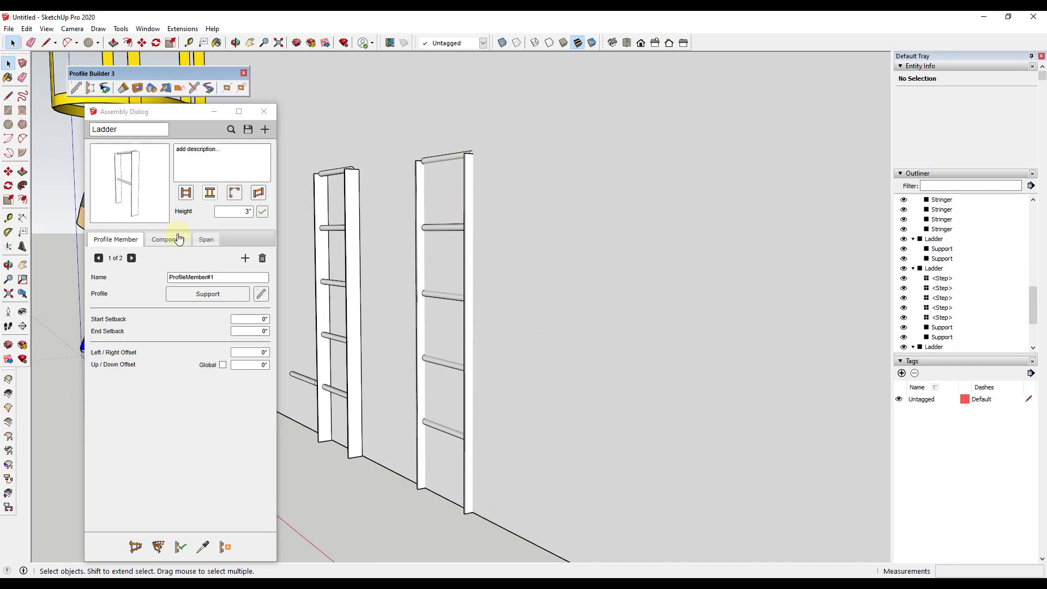
- Open the profile settings, sample the Support profile from the first ladder, and set its placement point to Top-Right
left_click(75, 87)
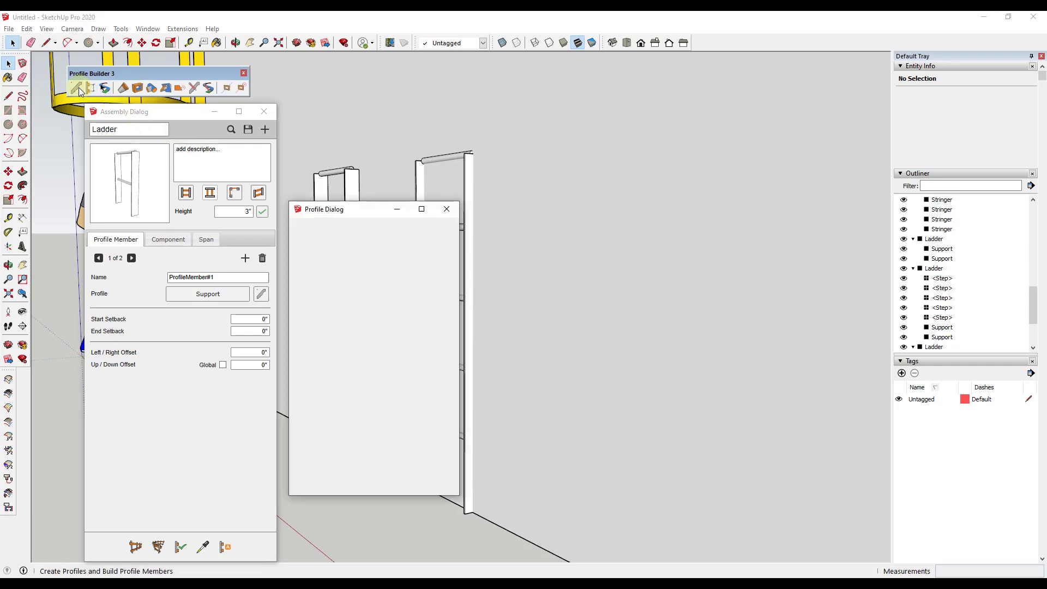
left_click_drag(360, 216, 152, 218)
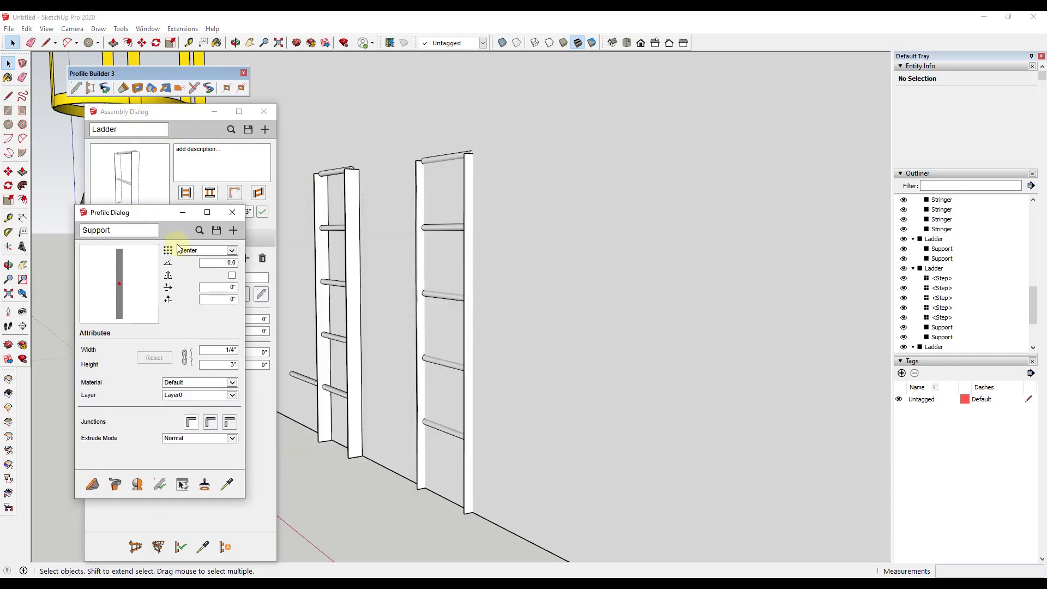
left_click(234, 484)
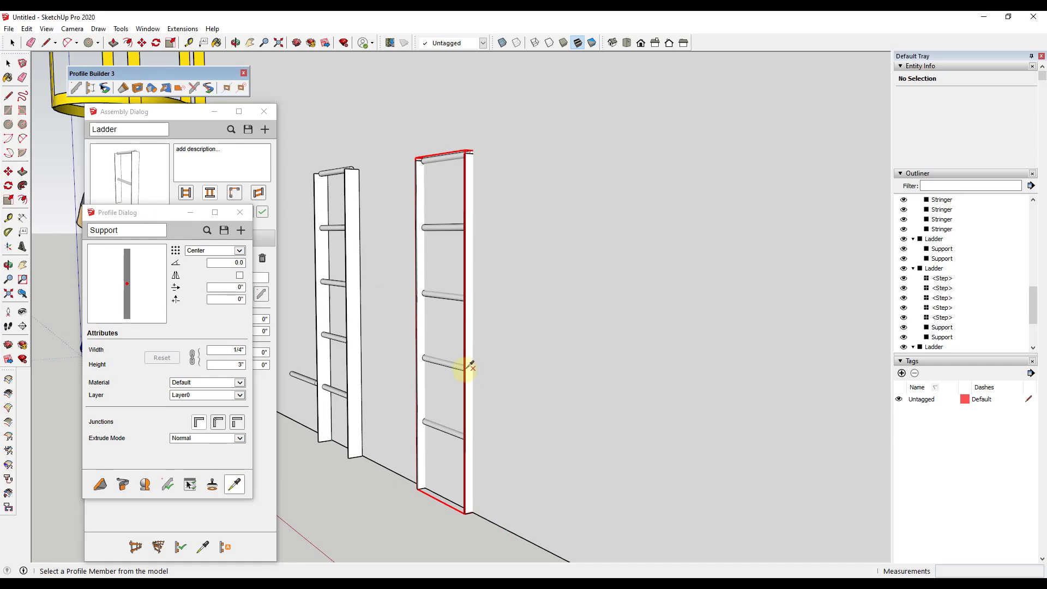
left_click(330, 399)
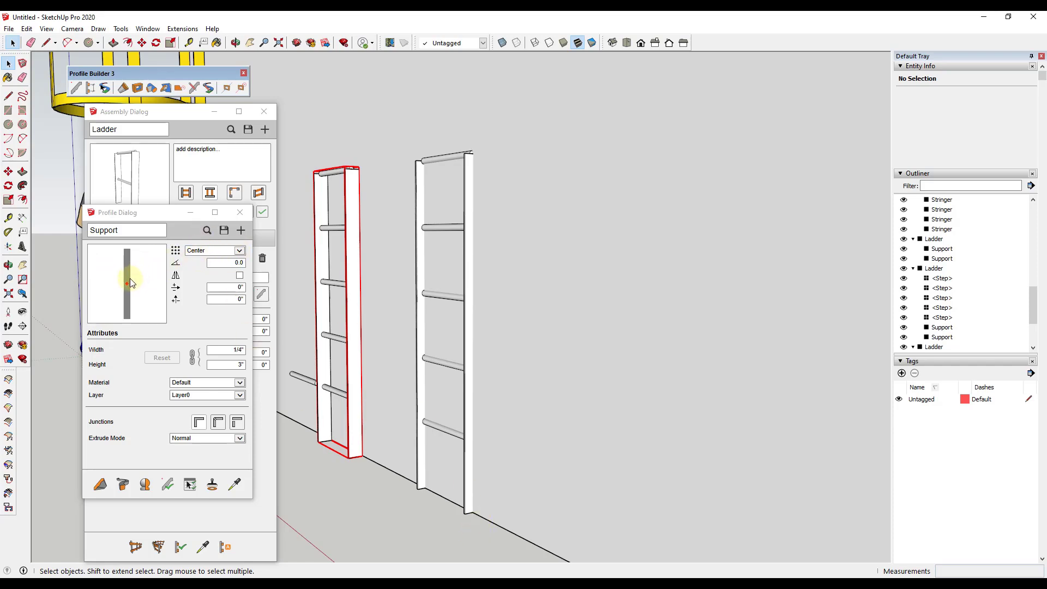
left_click(235, 254)
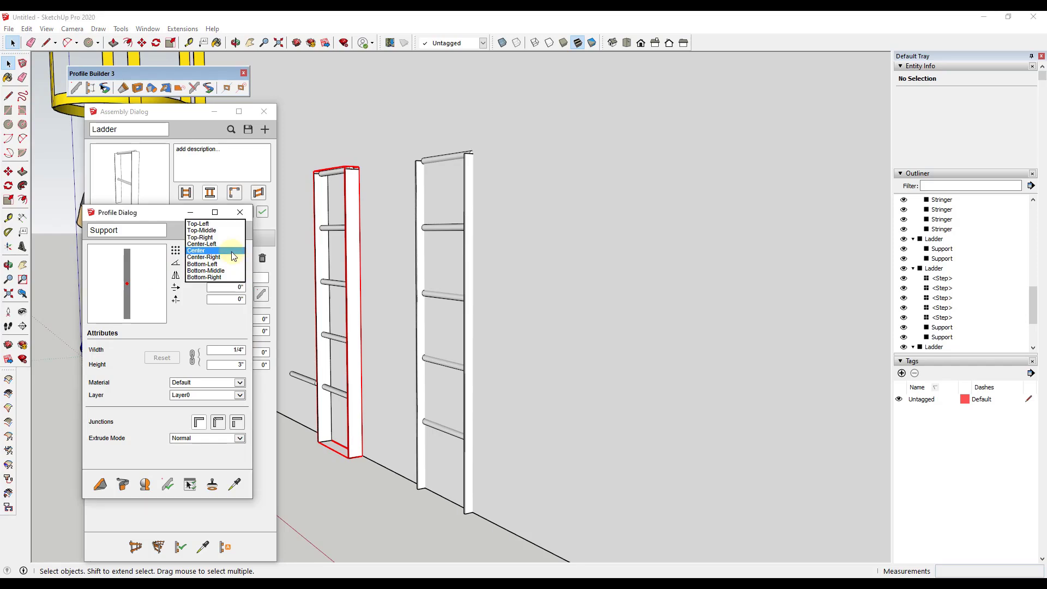
left_click(217, 237)
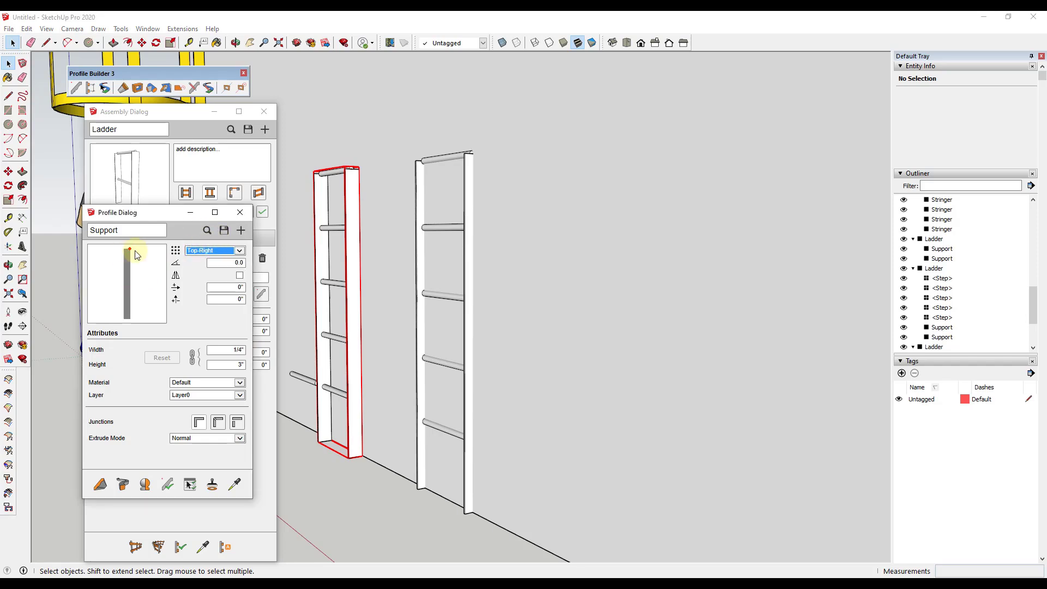
- Build a single vertical Support member up the wall from its base edge, beyond the two ladders
left_click(101, 484)
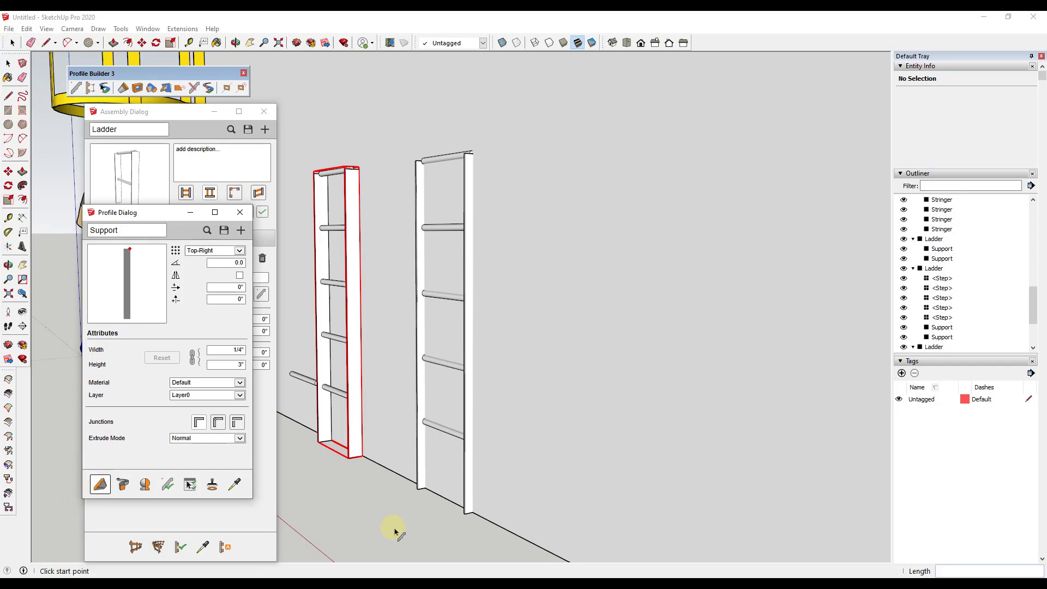
left_click(547, 551)
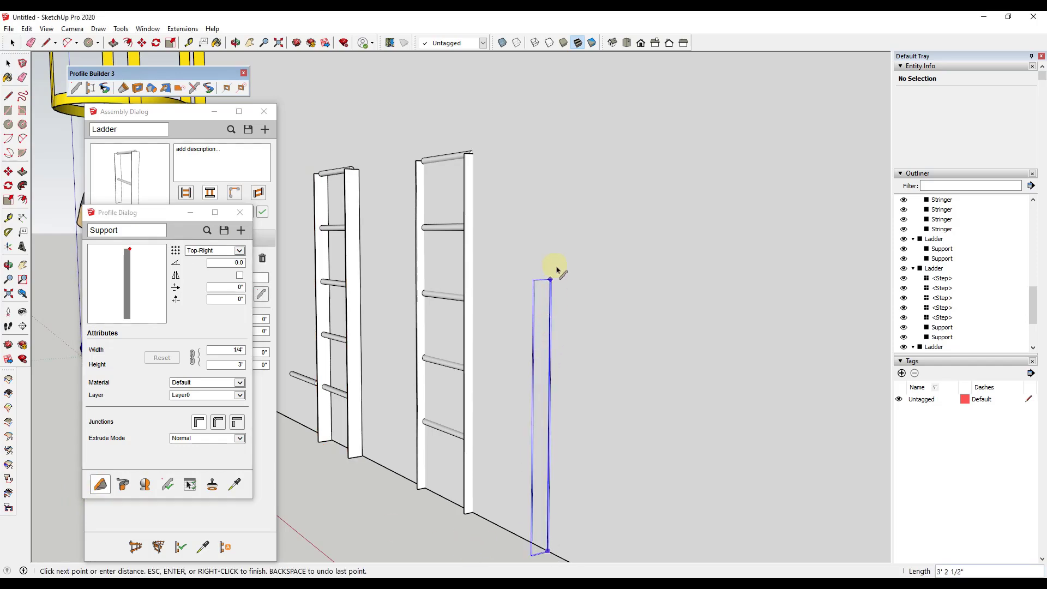
double_click(552, 235)
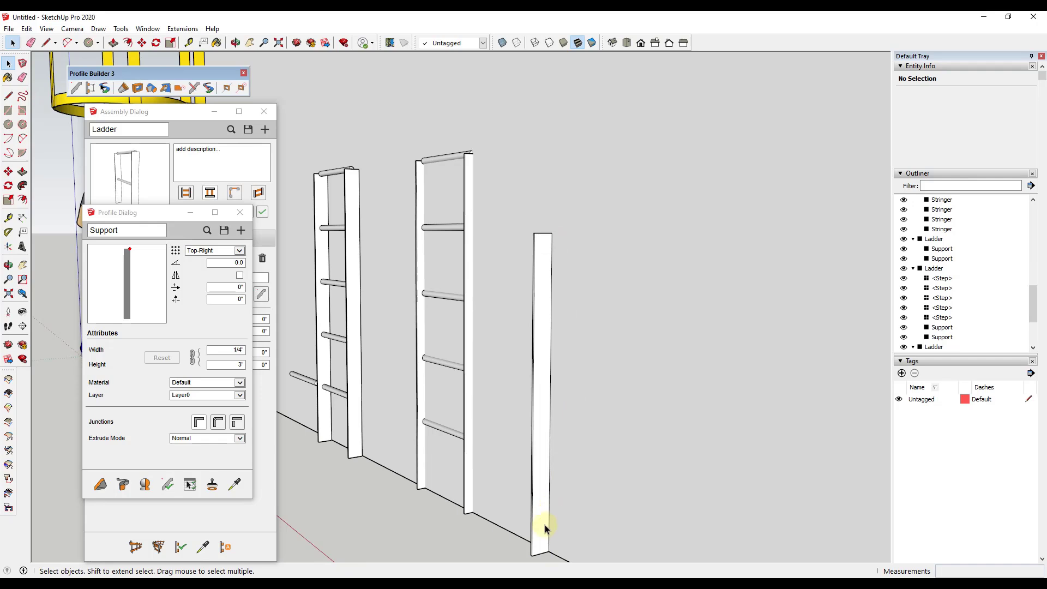
middle_click_drag(550, 333, 561, 355)
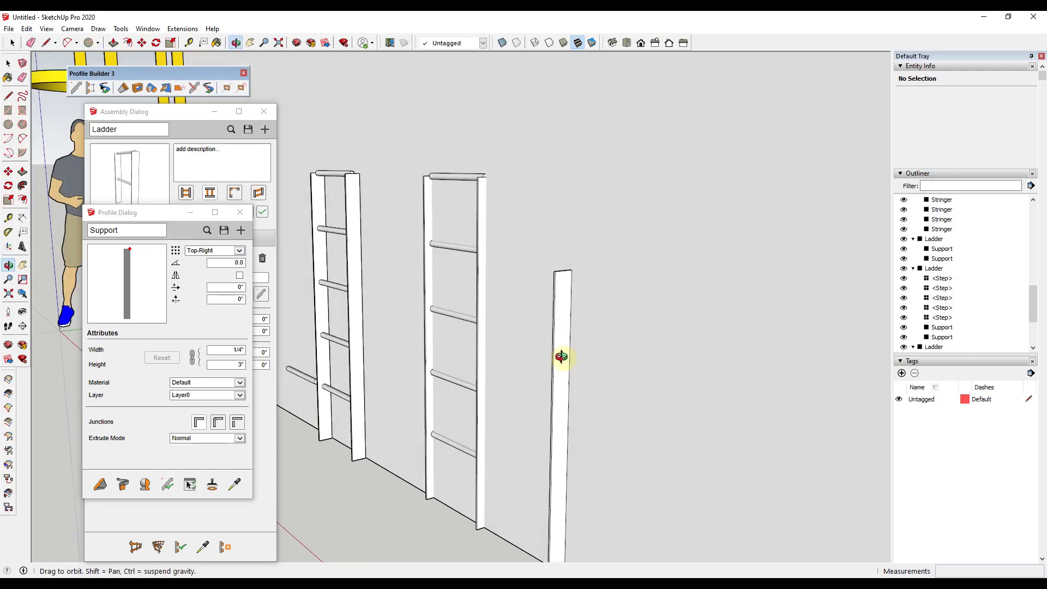
scroll(647, 367, "down", 3)
scroll(657, 334, "up", 1)
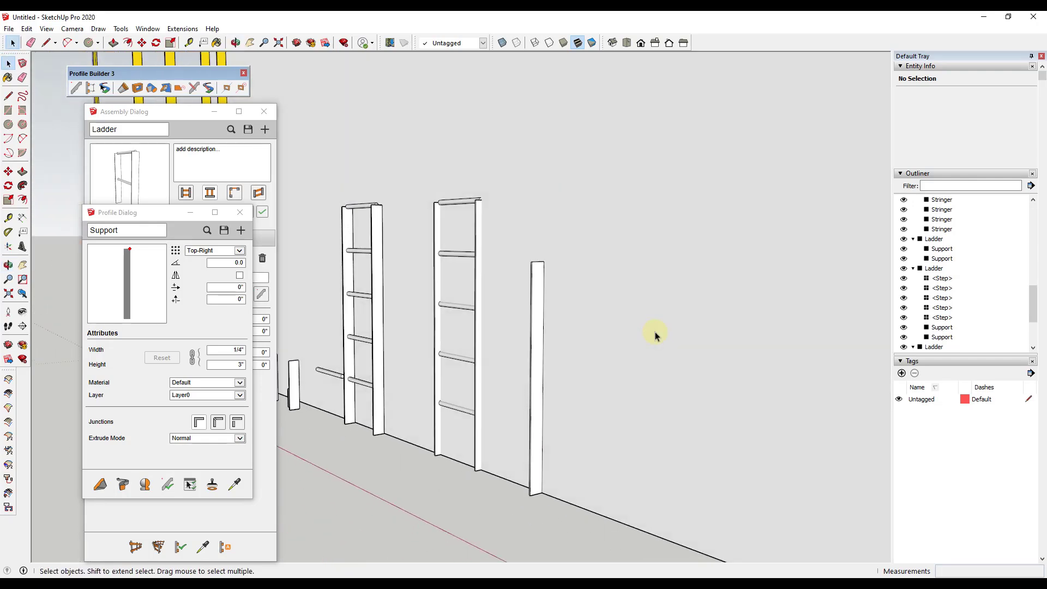
- Assign the newly drawn single support as the profile of the Ladder assembly's first profile member
left_click(190, 212)
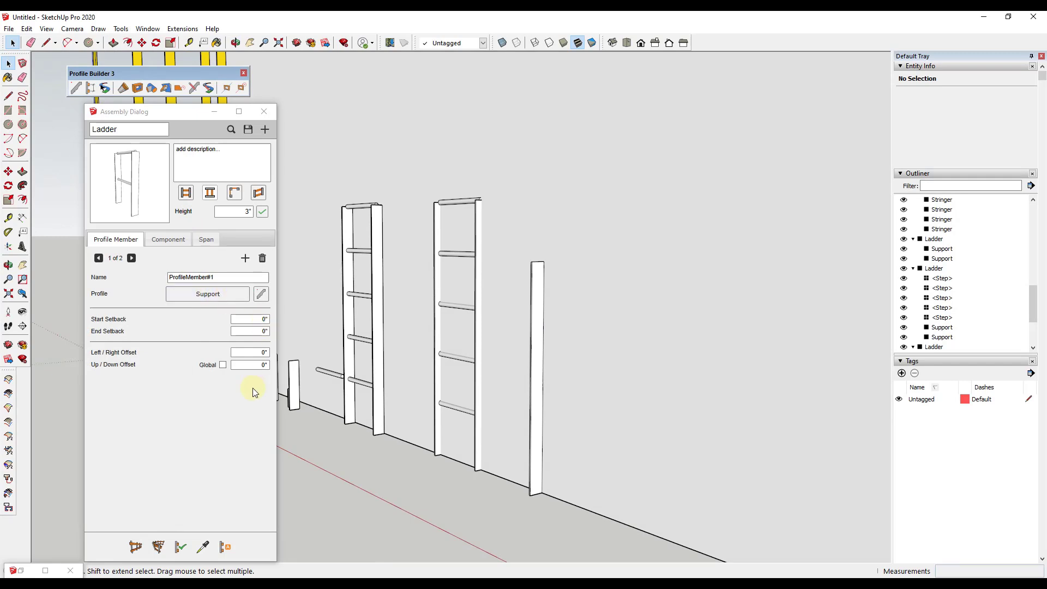
left_click(202, 300)
left_click(537, 297)
- Draw a short test Ladder assembly up the wall beyond the single support, and delete it
left_click(135, 547)
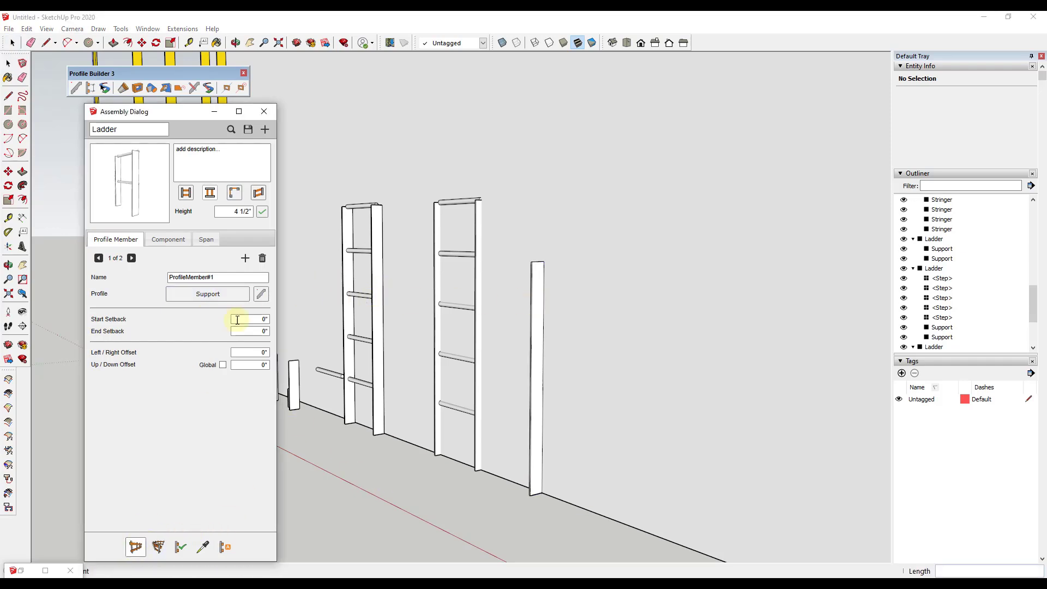
middle_click_drag(567, 513, 611, 499)
left_click(590, 508)
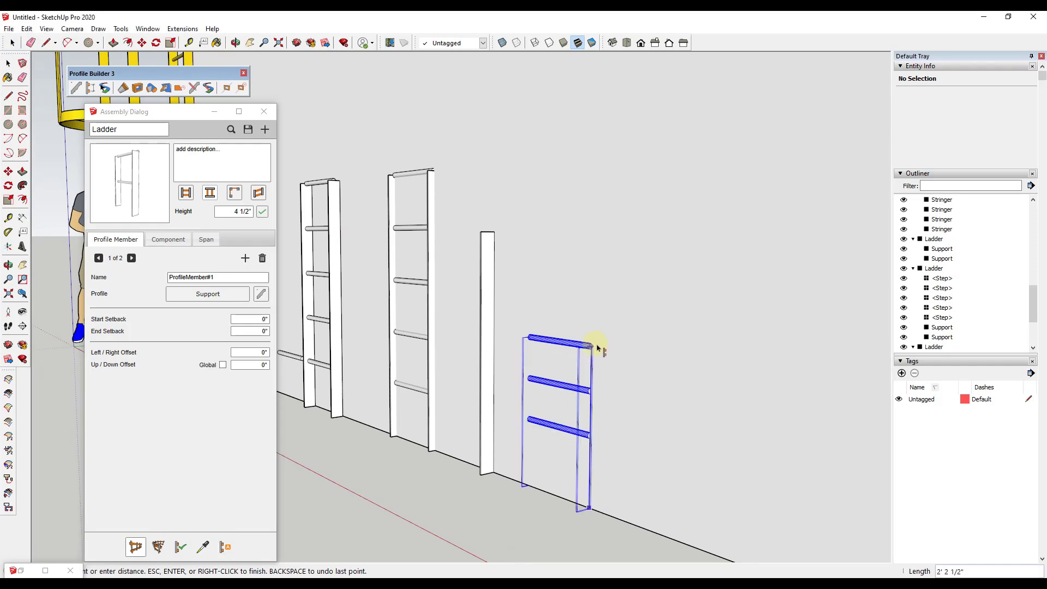
double_click(593, 278)
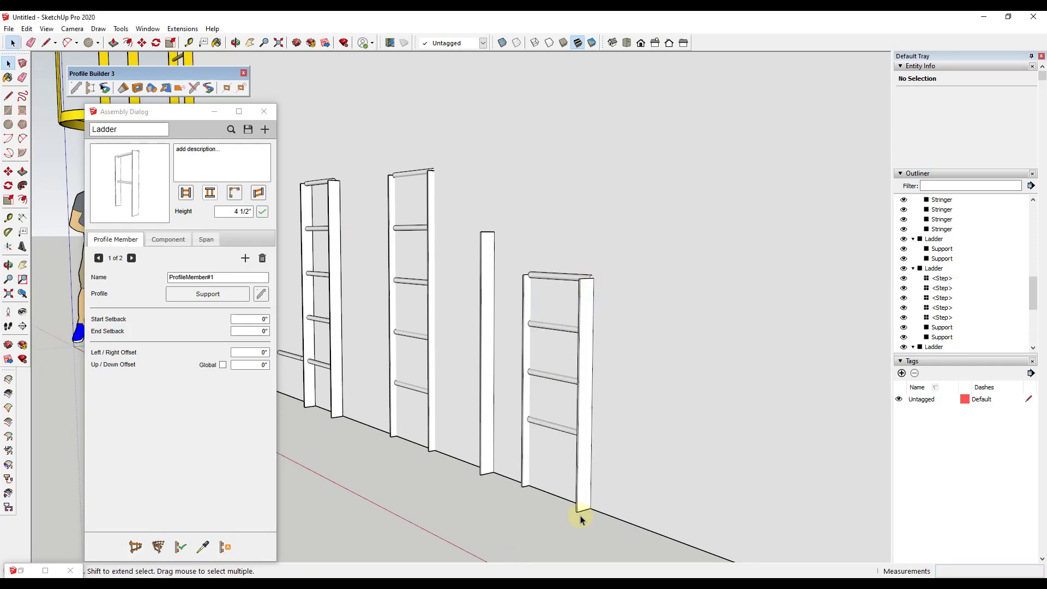
left_click(589, 320)
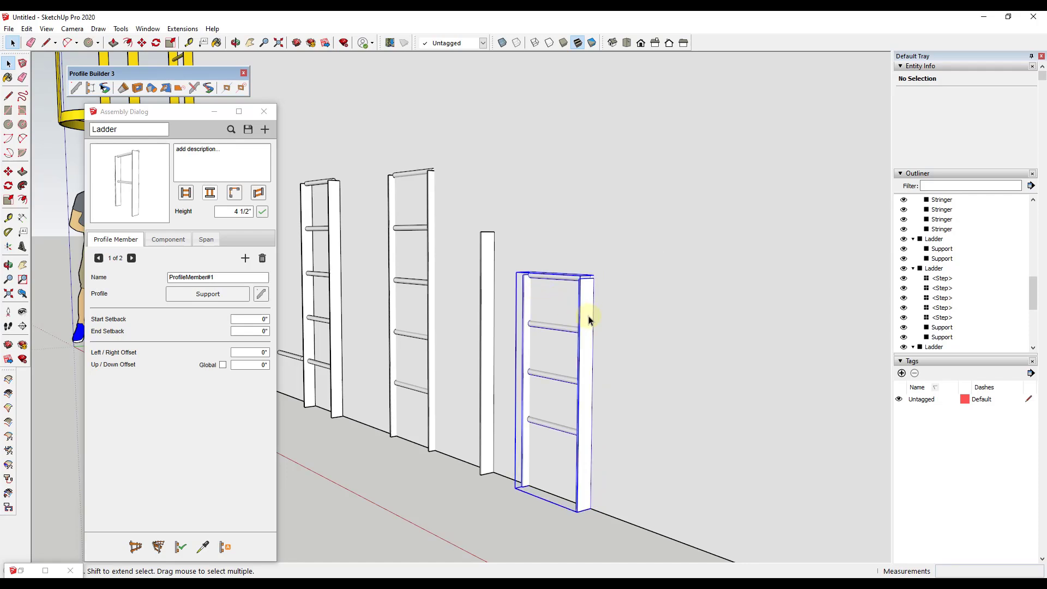
key("Delete")
- Assign the single support on the wall as the profile of the assembly's second profile member
left_click(131, 258)
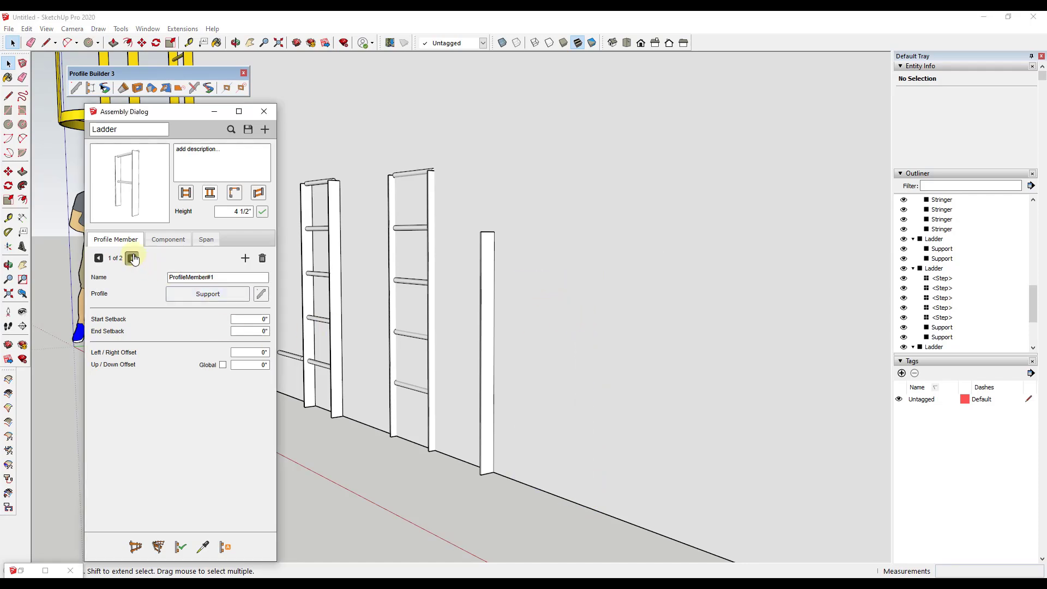
left_click(208, 294)
left_click(489, 294)
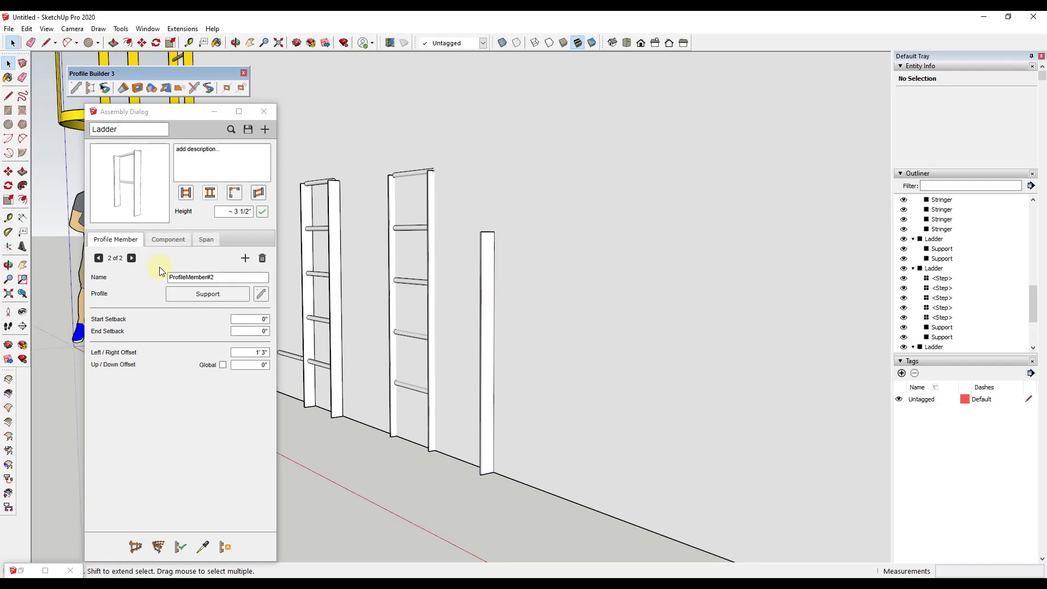
- Draw a short test Ladder assembly up the wall beside the single support and inspect its top rung
left_click(136, 547)
left_click(562, 497)
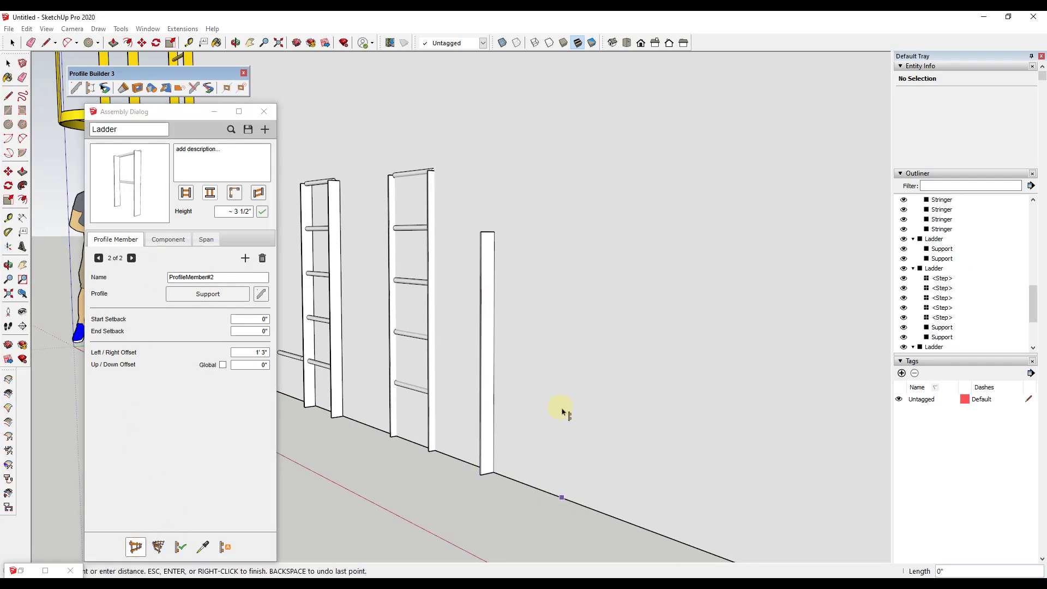
left_click(565, 319)
scroll(545, 371, "up", 10)
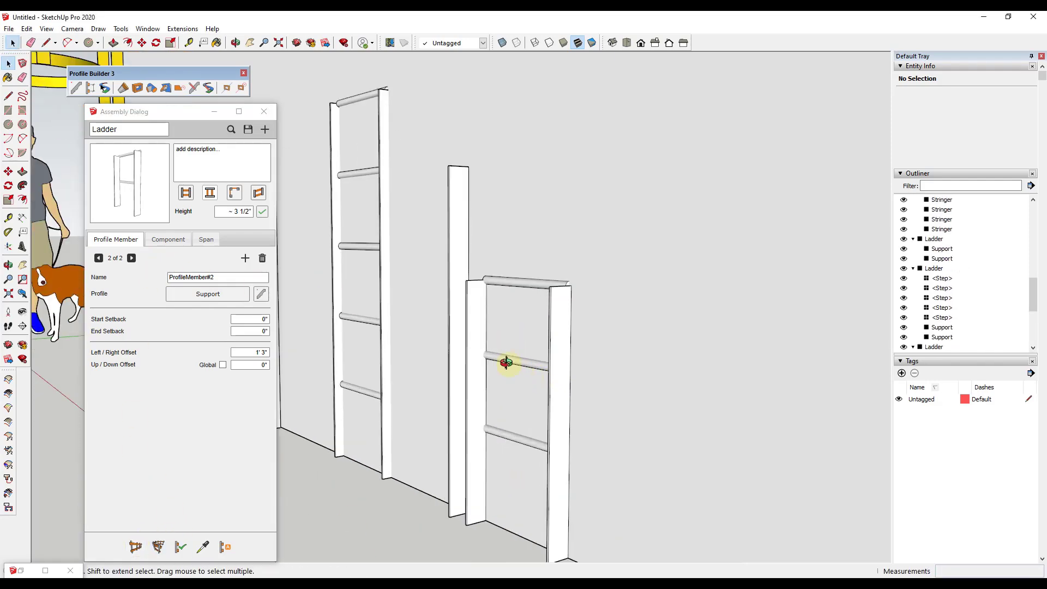
- Set the Step component's up/down offset to -1 1/2" and apply the change to the short ladder
left_click(132, 258)
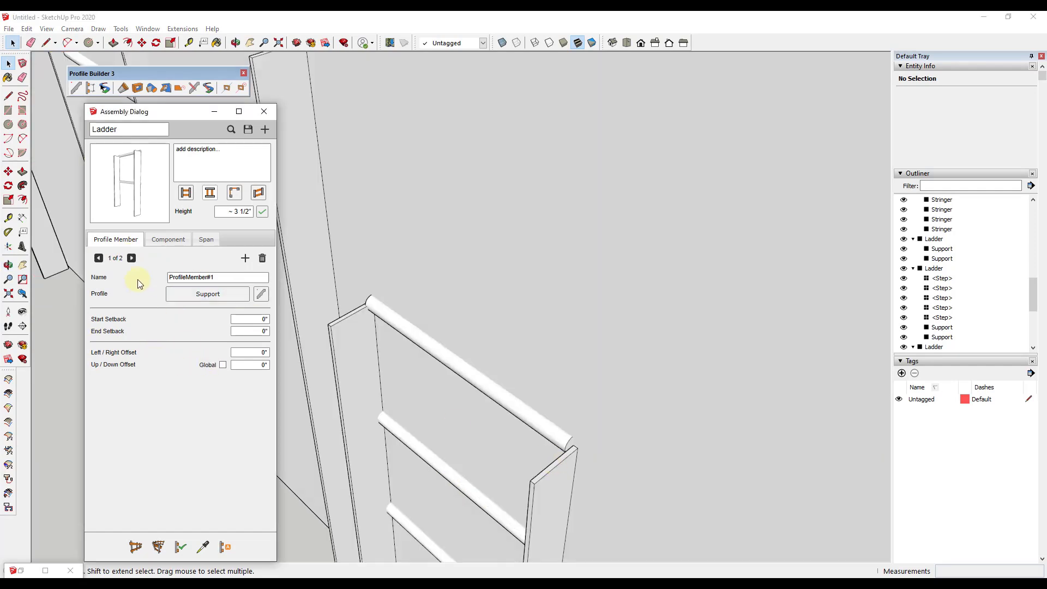
left_click(164, 240)
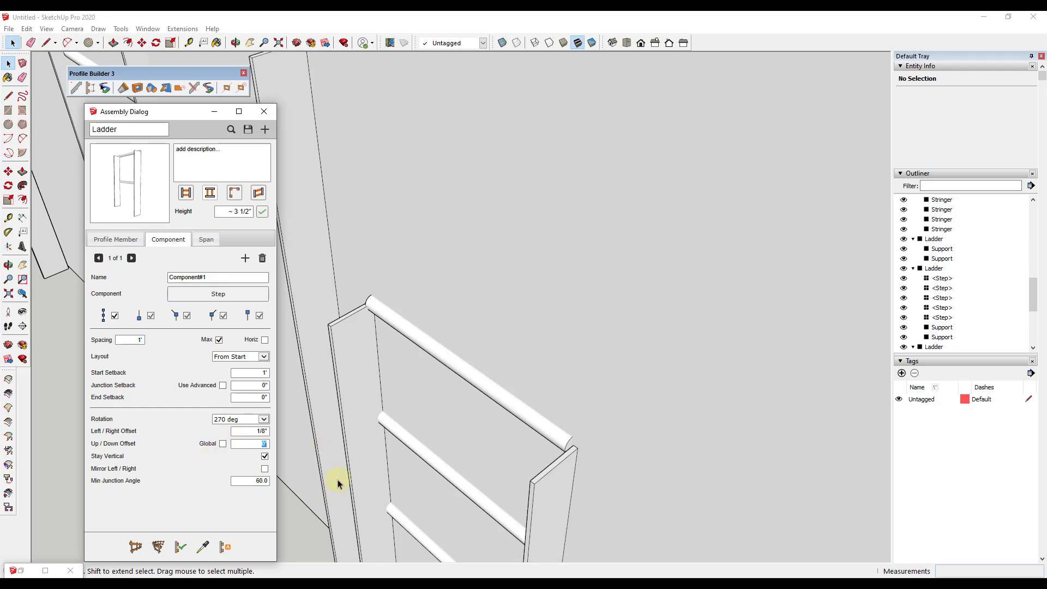
type("-")
type("1 1/2")
key("Tab")
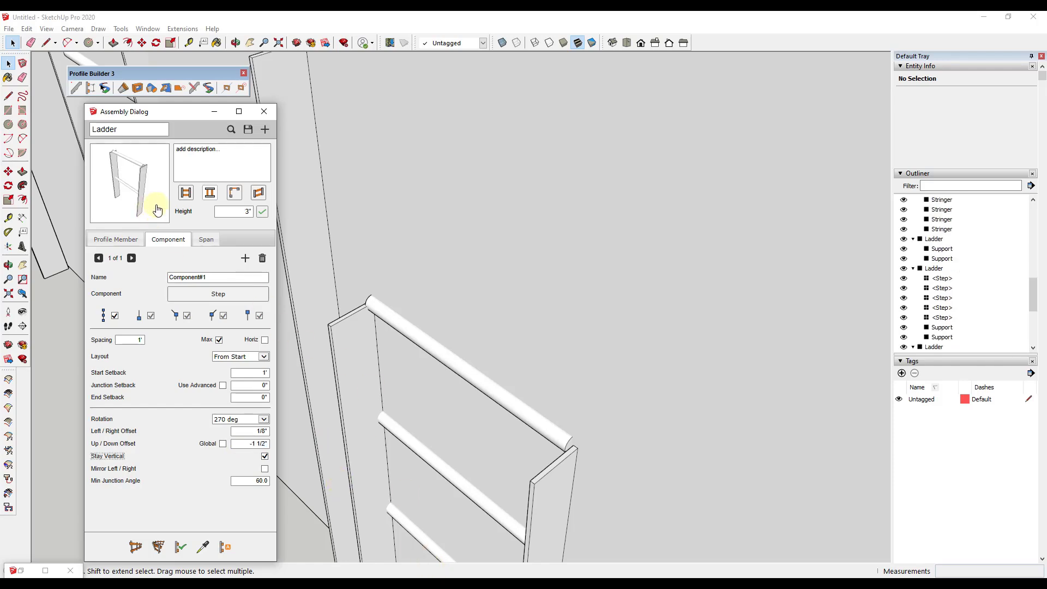
middle_click_drag(447, 338, 484, 393)
left_click(484, 392)
left_click(180, 547)
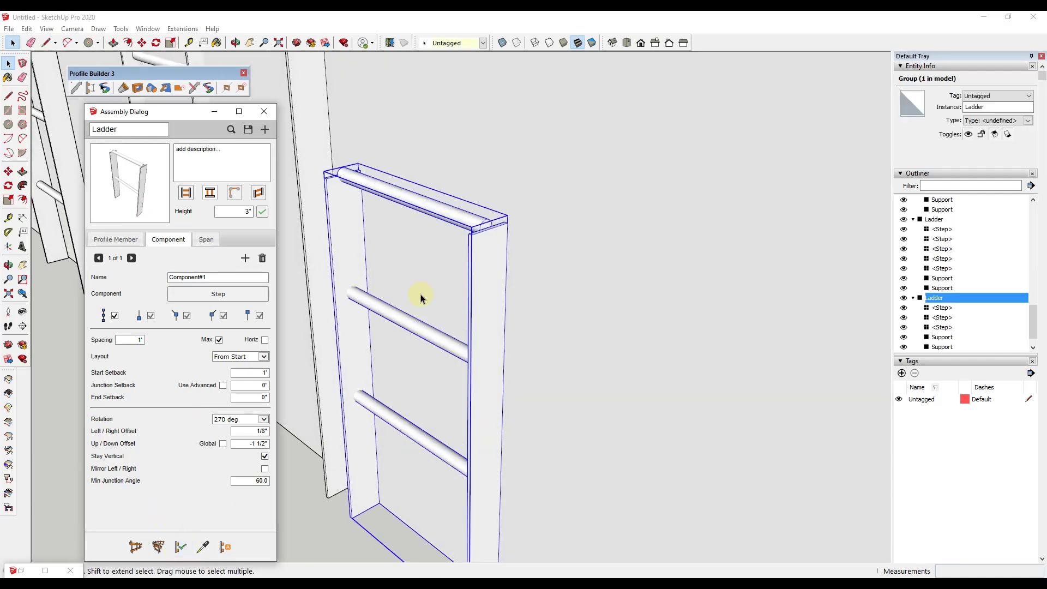
- Check the short ladder's rungs against its supports and the wall, and delete that ladder
middle_click_drag(420, 292, 428, 351)
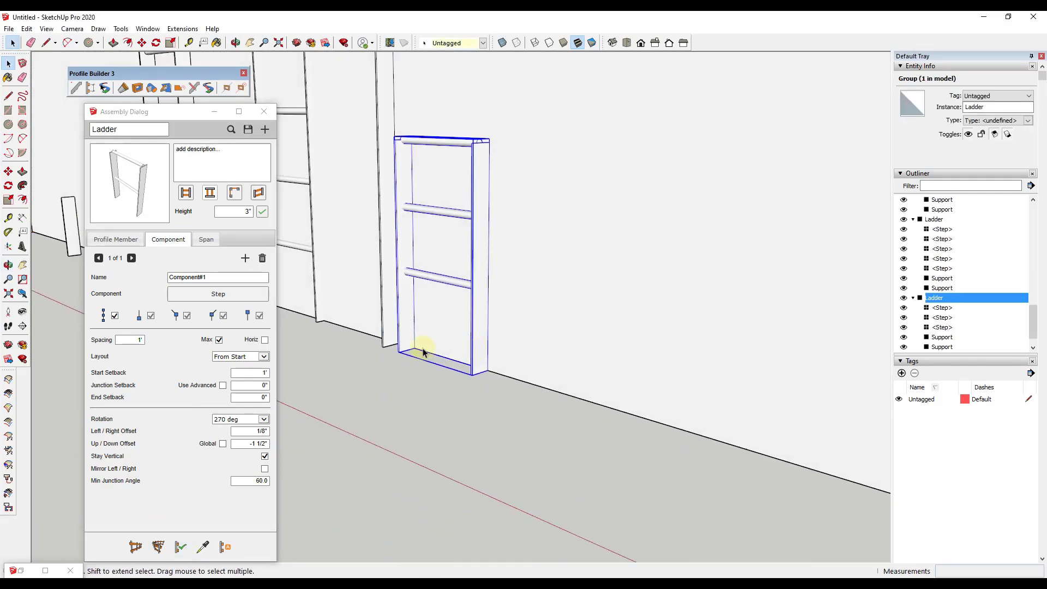
scroll(435, 332, "down", 4)
scroll(481, 334, "up", 2)
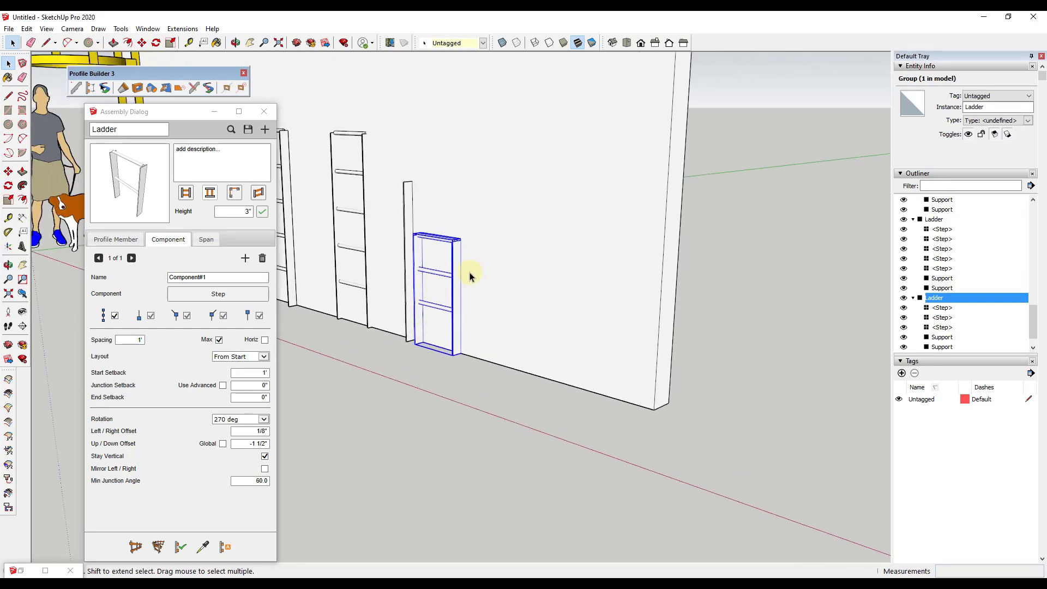
key("Delete")
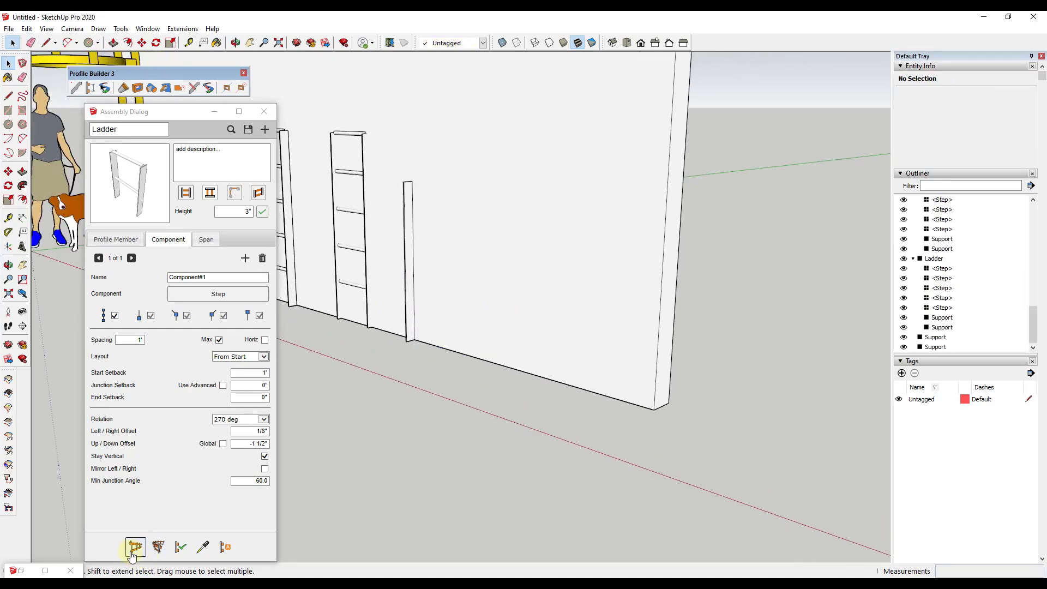
- Draw a full-height Ladder assembly about 21' 6" long from the wall's base to its top edge, beside the single support
left_click(135, 546)
left_click(512, 373)
scroll(512, 372, "down", 5)
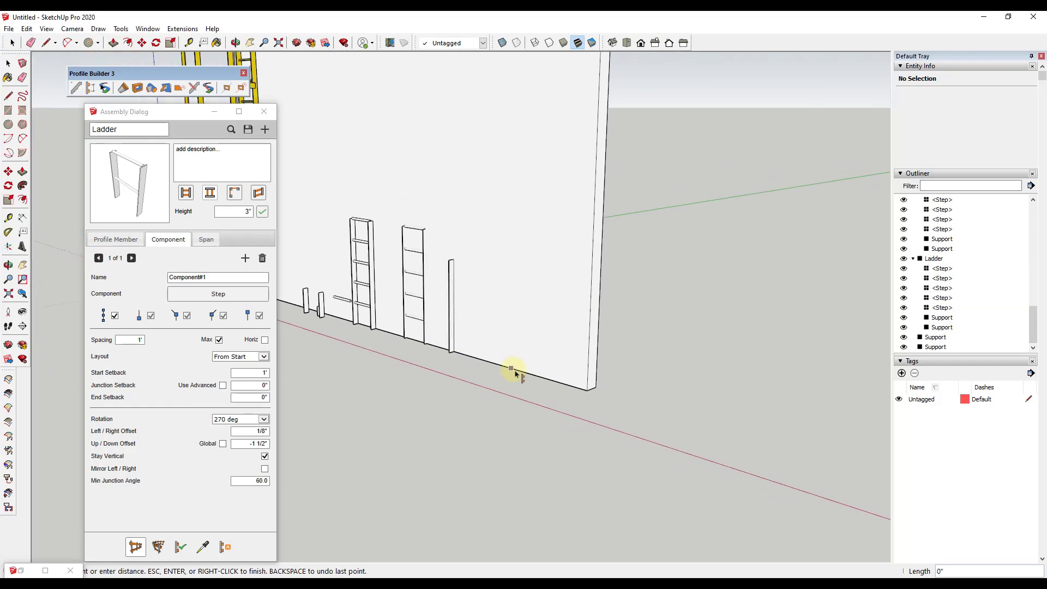
double_click(514, 138)
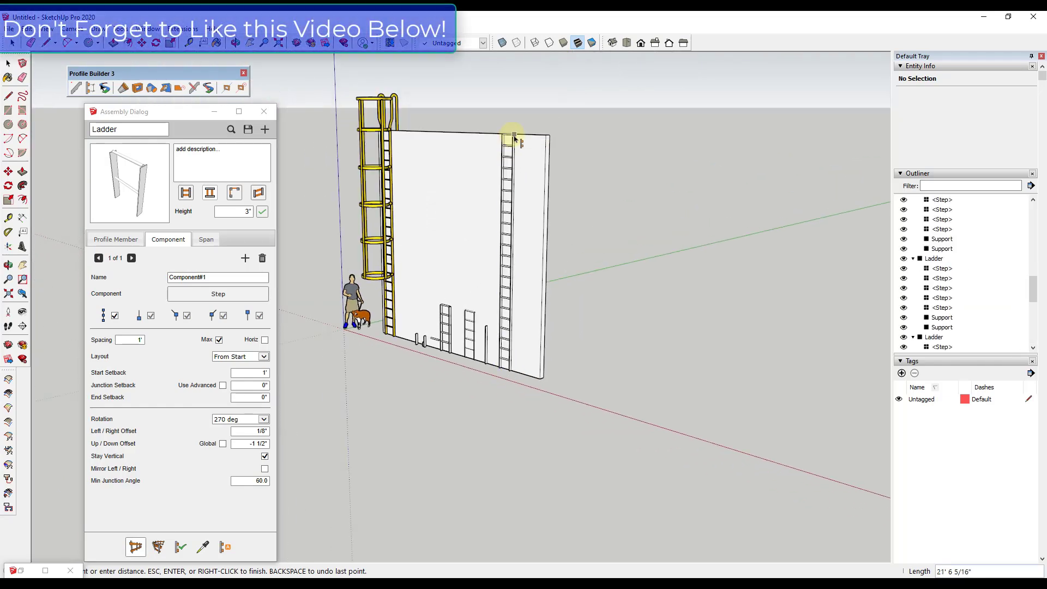
- Examine the new ladder's top end and rungs, and compare them with the handrails at the top of the yellow caged ladder
scroll(515, 136, "up", 6)
middle_click_drag(498, 145, 531, 157)
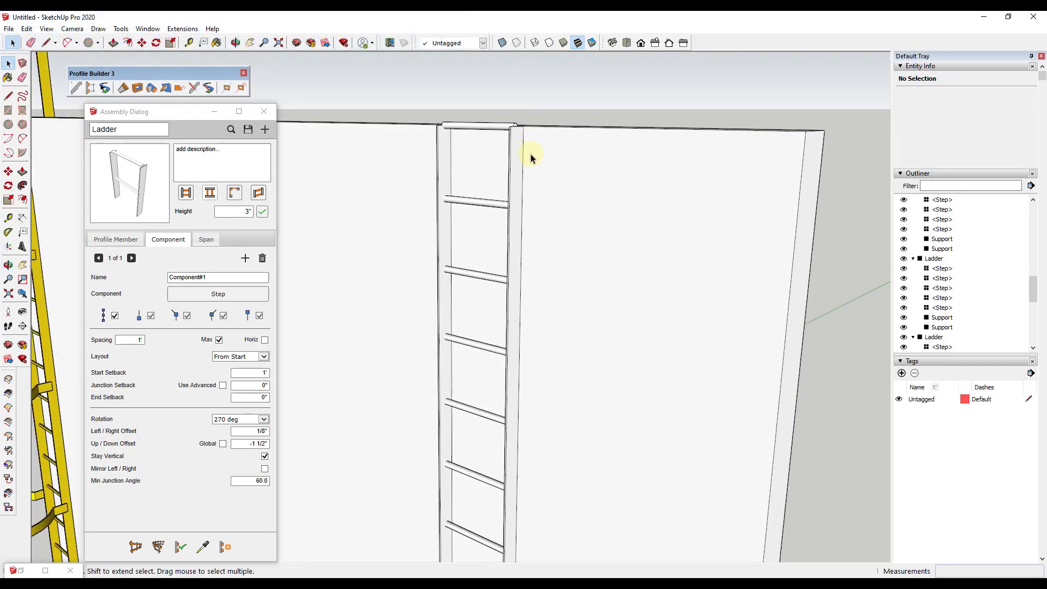
scroll(532, 338, "down", 10)
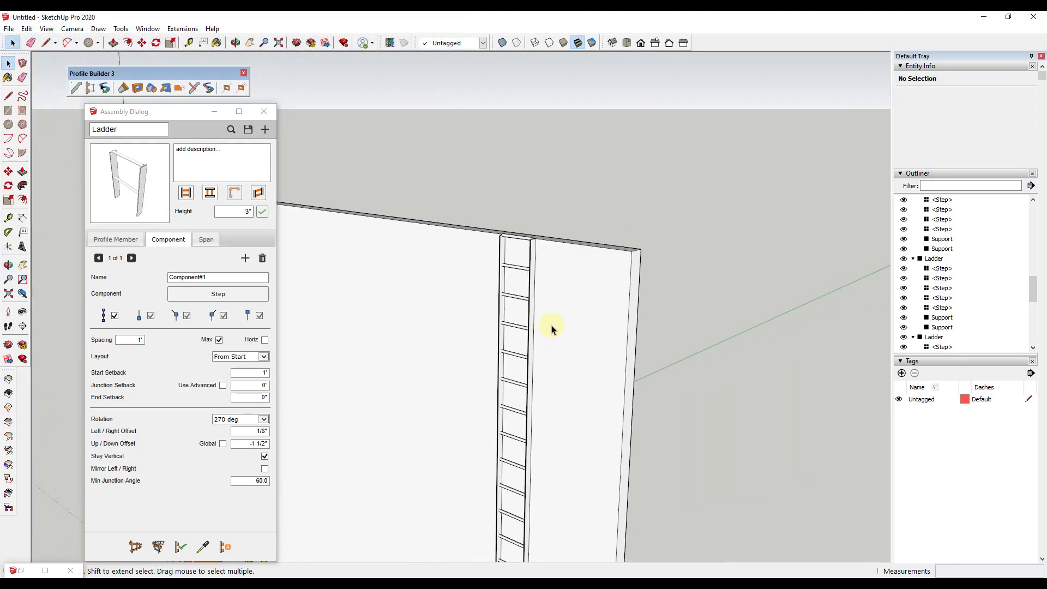
middle_click_drag(554, 306, 561, 327)
scroll(554, 489, "up", 8)
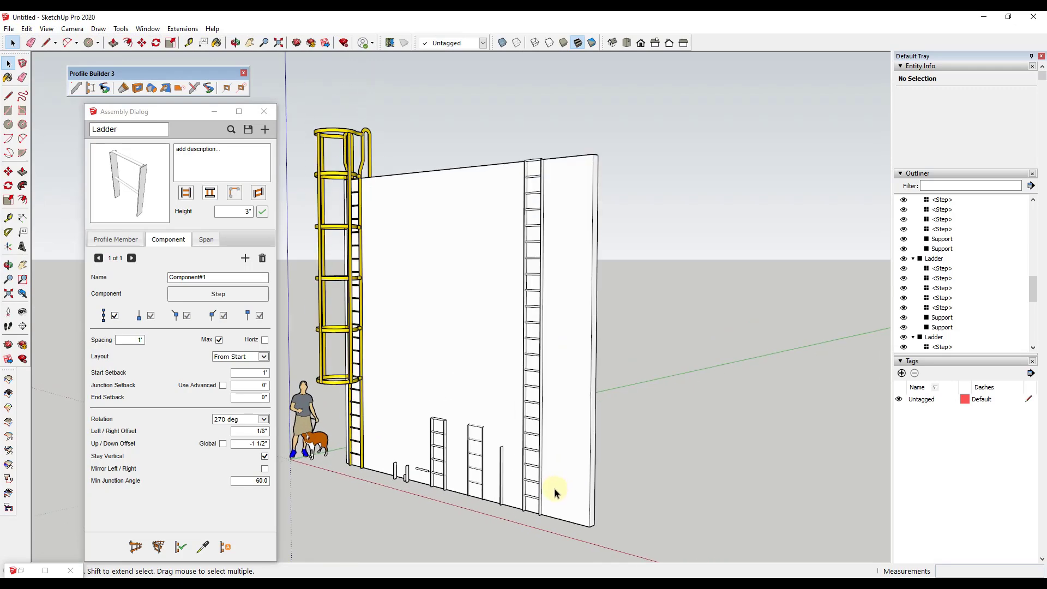
scroll(543, 505, "down", 6)
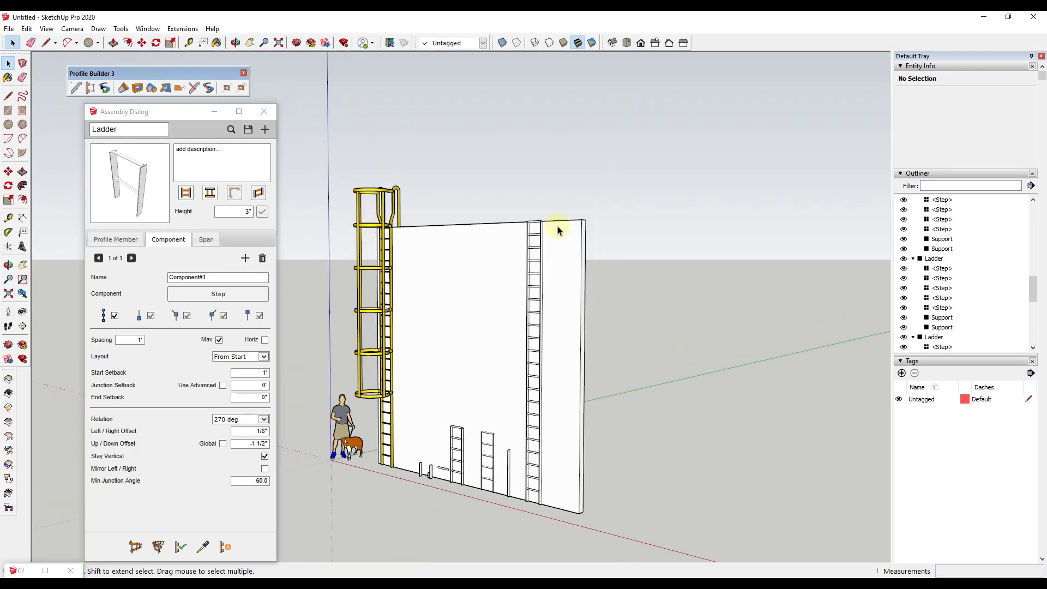
scroll(562, 227, "up", 1)
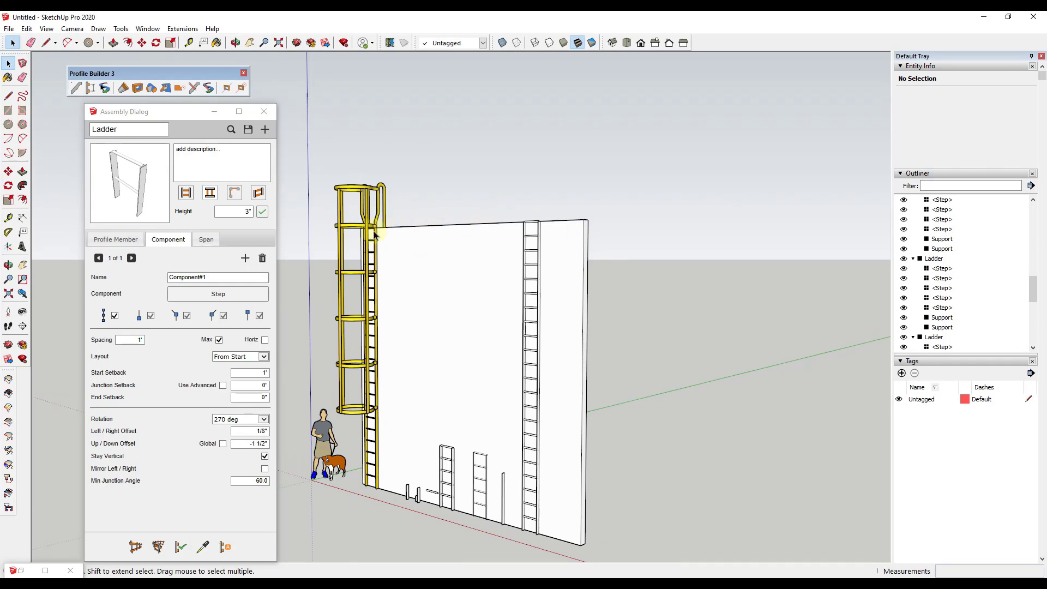
scroll(376, 232, "up", 6)
mouse_move(376, 232)
middle_mouse_down()
mouse_move(495, 233)
mouse_move(430, 249)
mouse_move(392, 231)
middle_mouse_up()
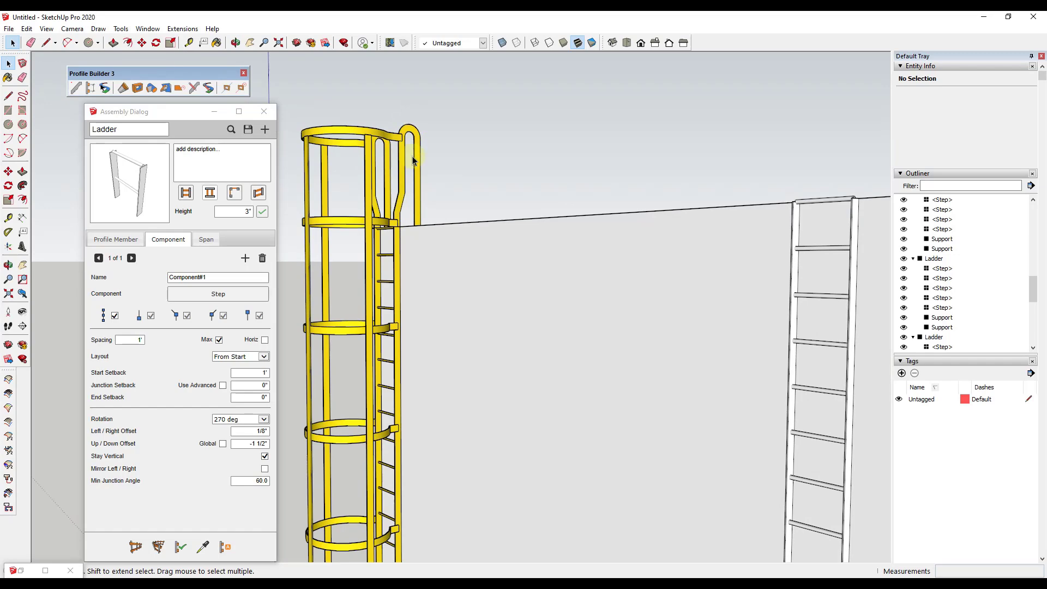
scroll(696, 322, "down", 3)
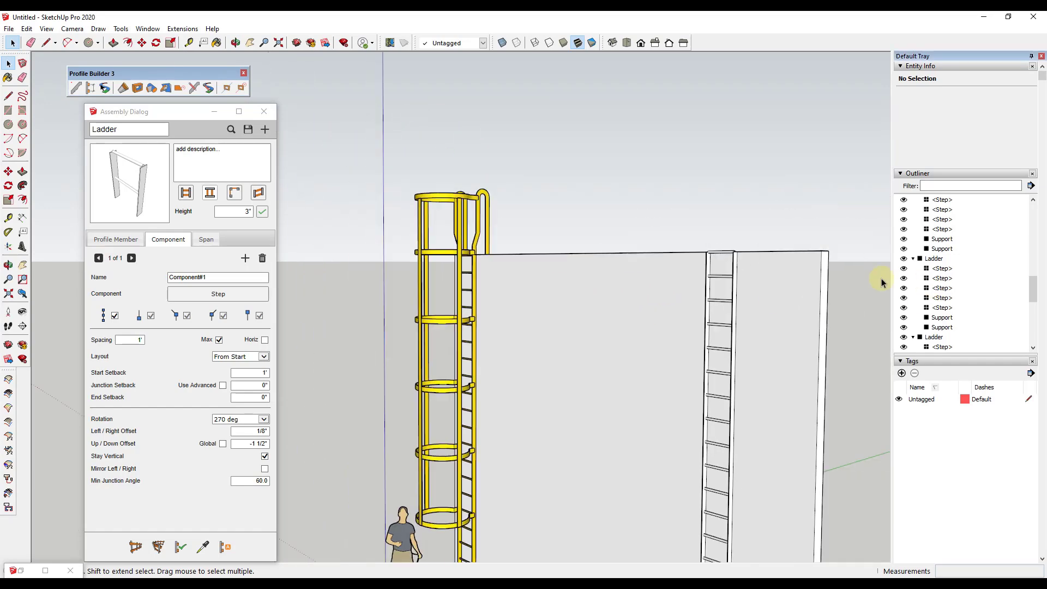
- Draw a 3" by 1/4" rectangle over the top end of the tall ladder's support nearest the wall's open end
scroll(701, 352, "up", 8)
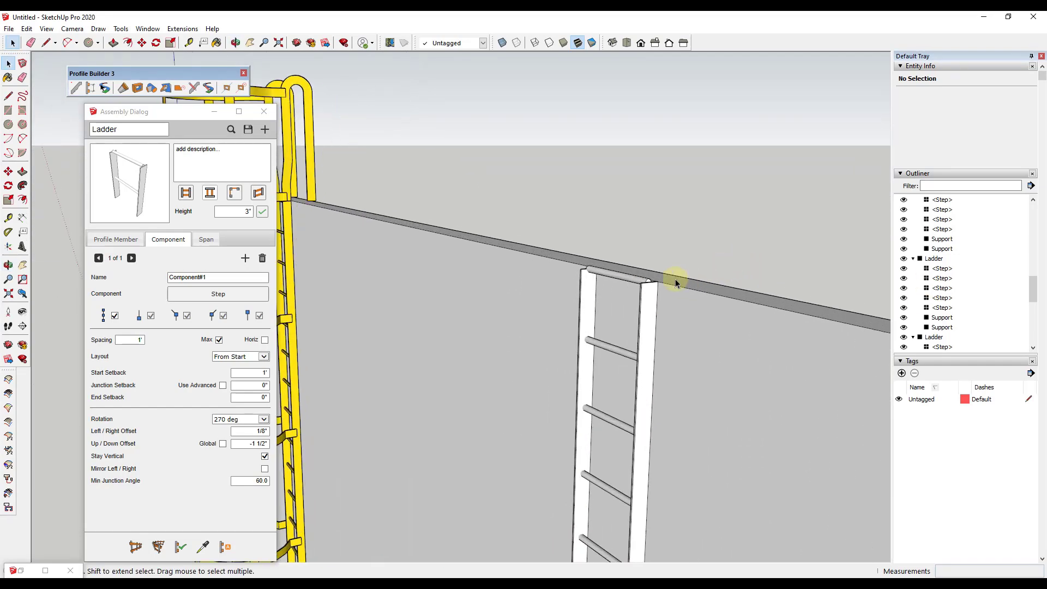
middle_click_drag(676, 278, 646, 308)
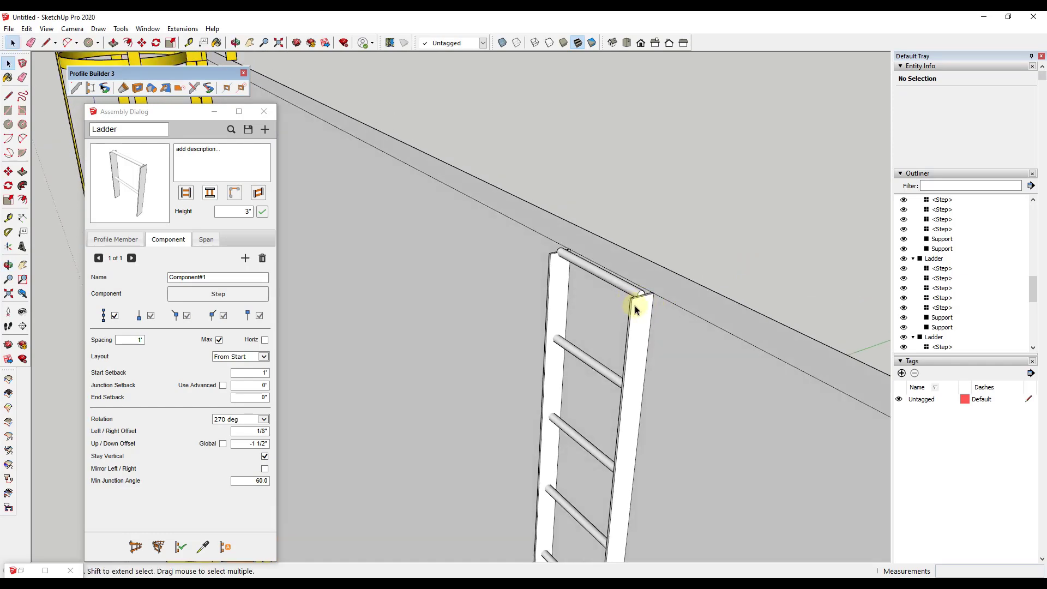
scroll(651, 303, "up", 4)
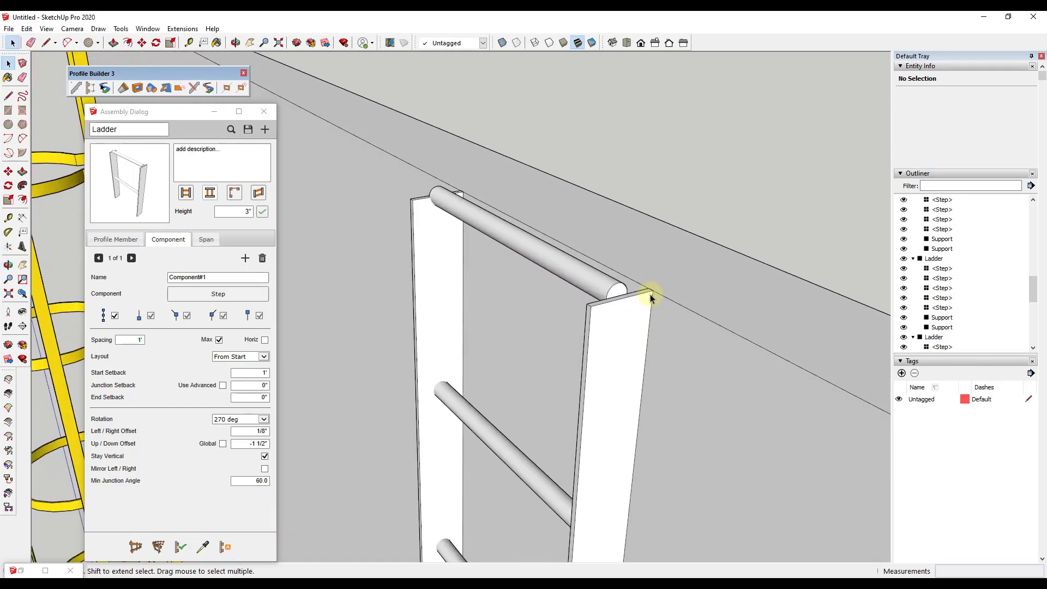
key("r")
left_click(590, 306)
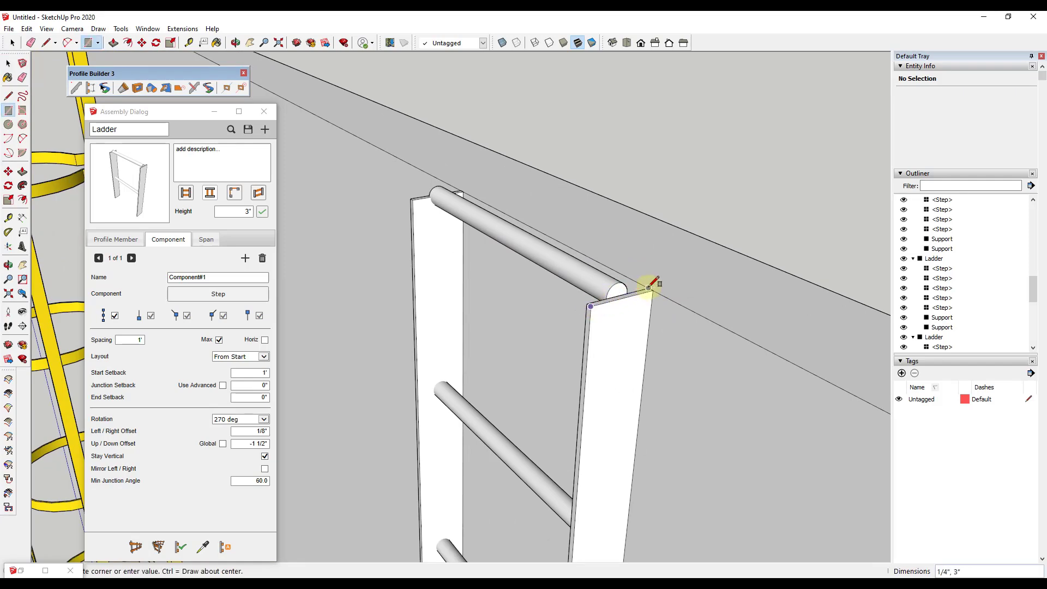
scroll(651, 286, "up", 2)
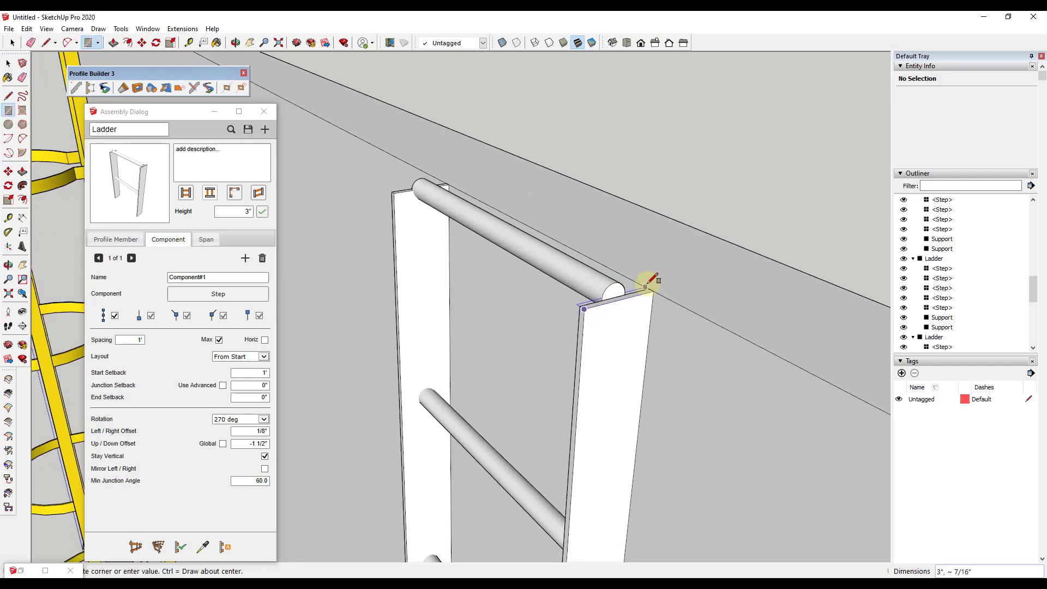
scroll(651, 285, "up", 3)
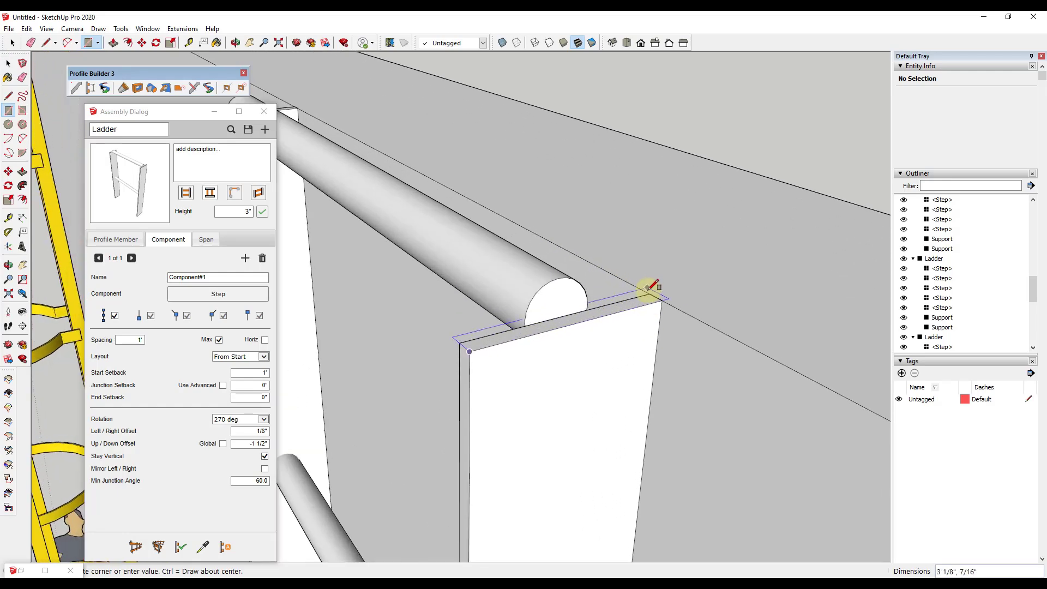
left_click(650, 293)
scroll(655, 297, "down", 4)
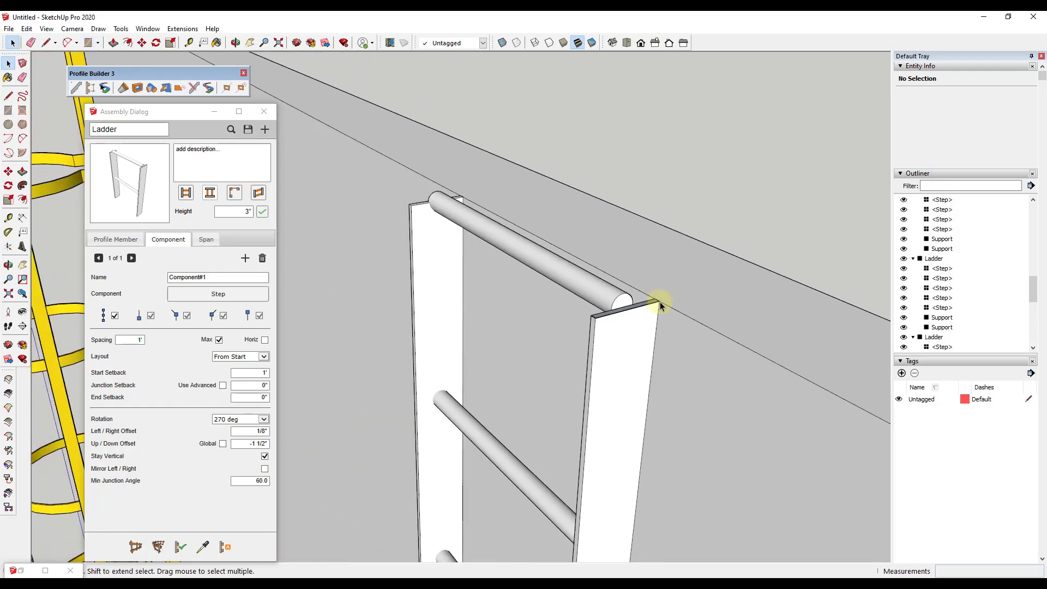
- Draw a vertical line about 3' 2" high from the rectangle's wall-side corner, level with the yellow ladder's top rail
key("l")
left_click(659, 300)
scroll(659, 301, "down", 6)
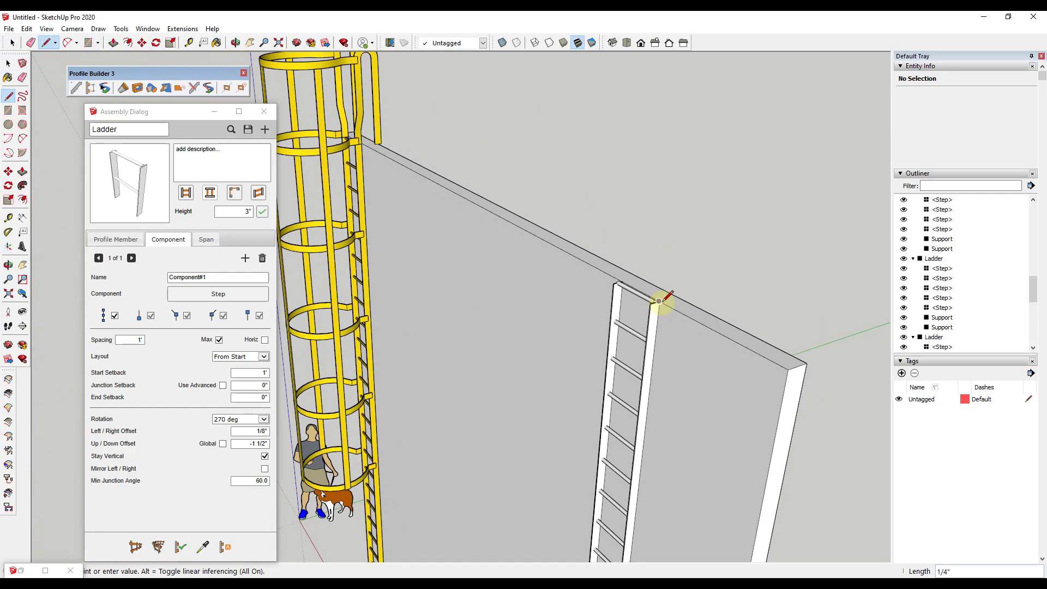
key("shift")
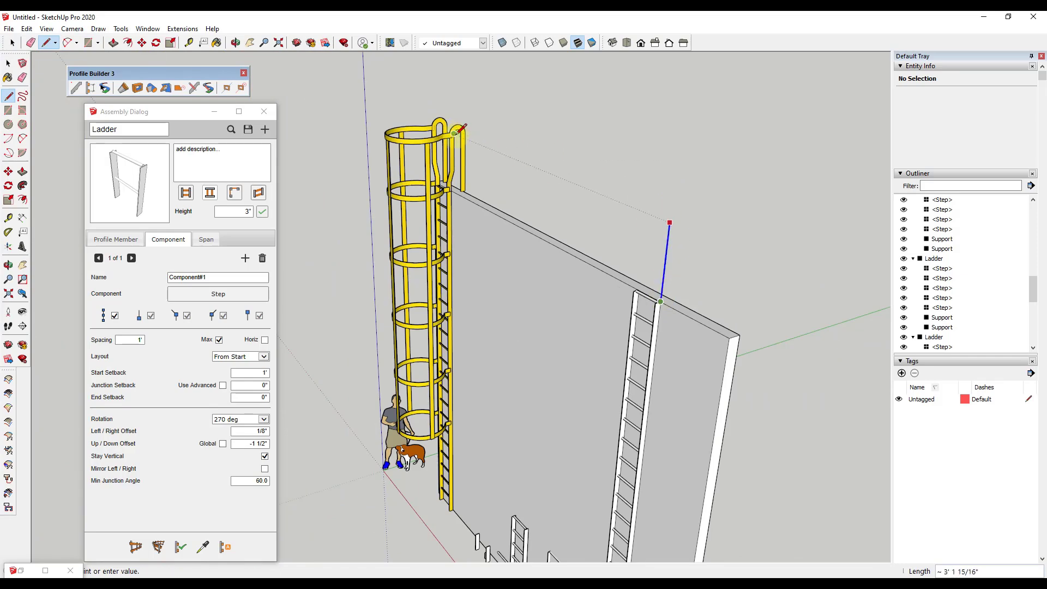
left_click(669, 222)
- Draw a half-circle arc from the vertical line's upper end, curving back over the wall thickness
key("a")
left_click(669, 222)
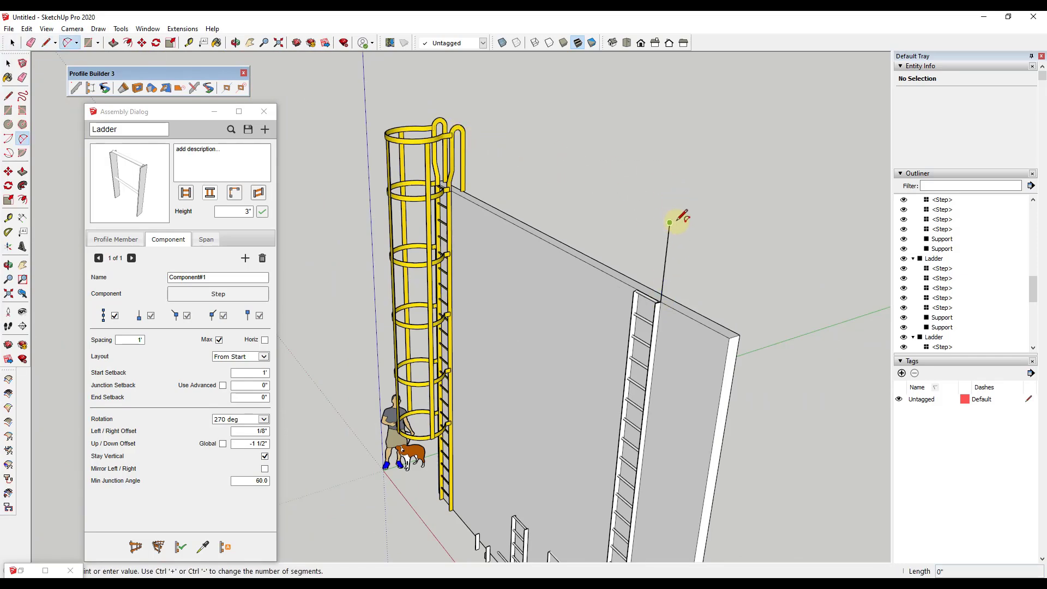
scroll(682, 218, "up", 3)
middle_click_drag(680, 217, 496, 188)
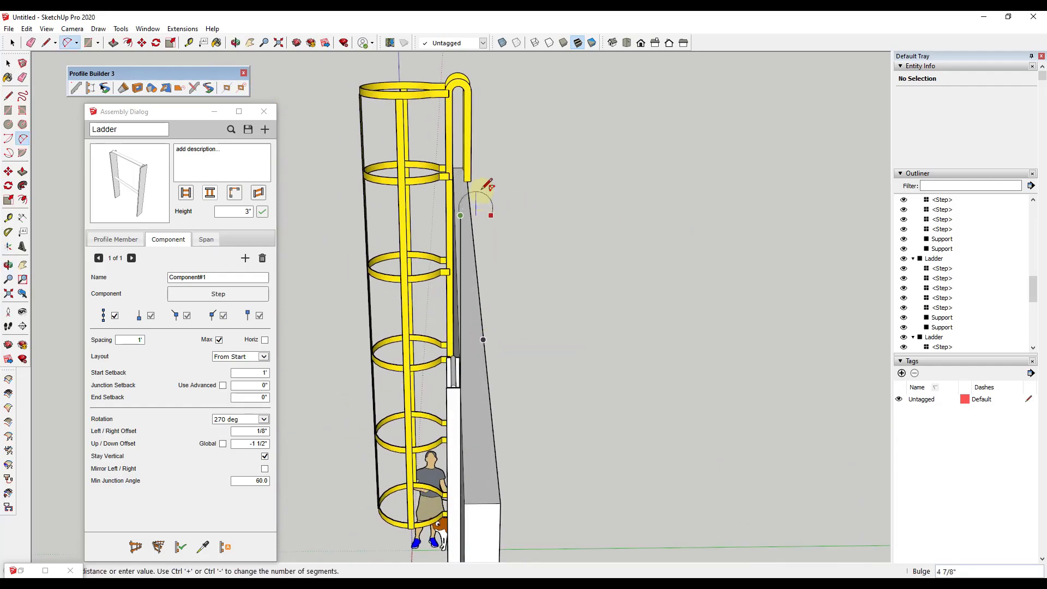
left_click(491, 215)
left_click(487, 194)
key("space")
- Draw a vertical line down from the arc's free end to just above the wall's top to finish the rail path
key("l")
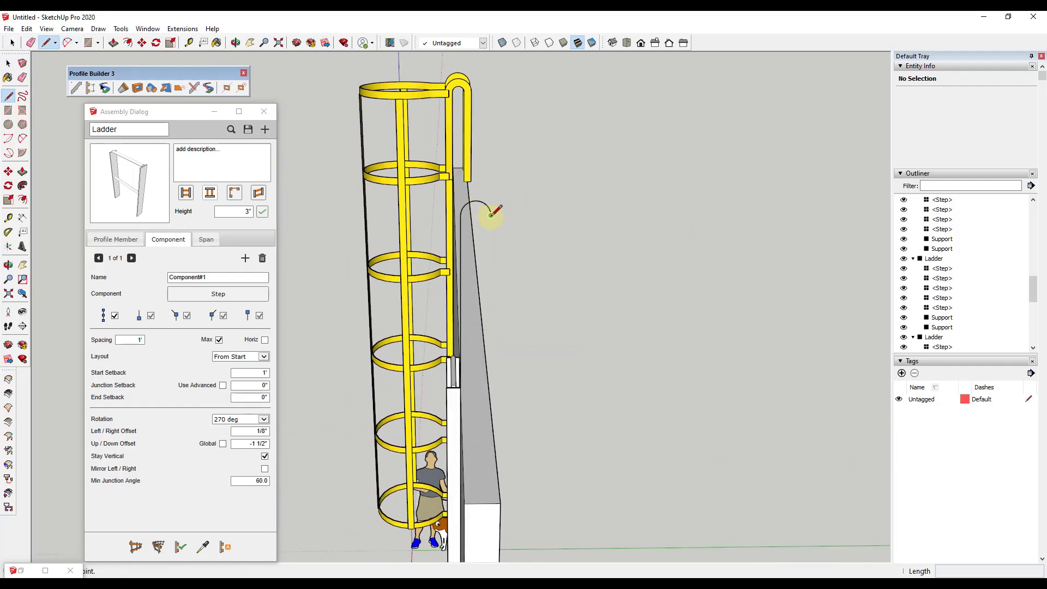
left_click(490, 215)
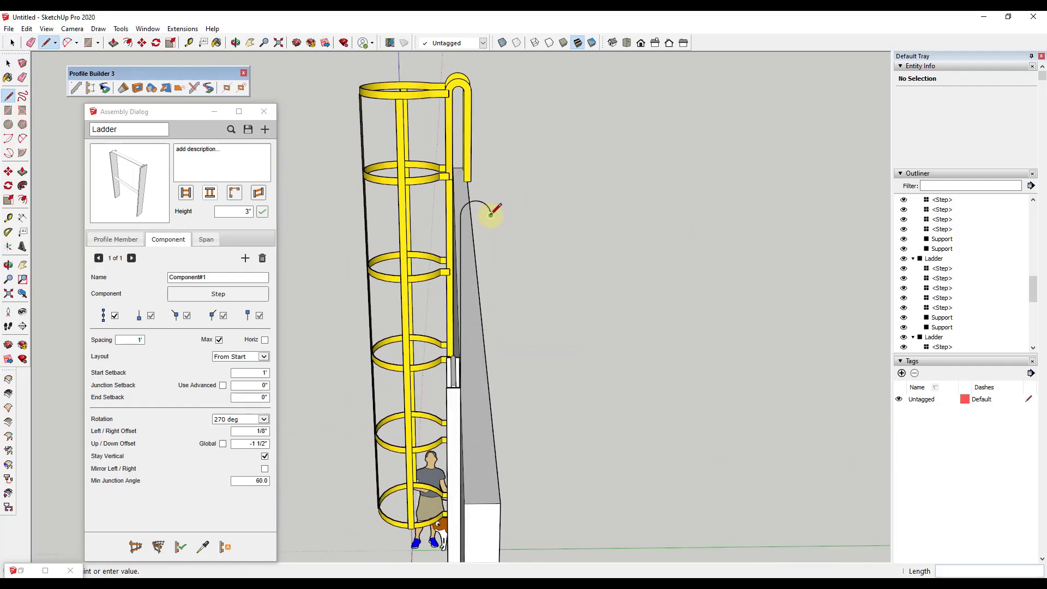
left_click(493, 370)
middle_click_drag(493, 370, 600, 283)
- Select the hooked rail path and sweep the small rectangle along it with Follow Me
key("space")
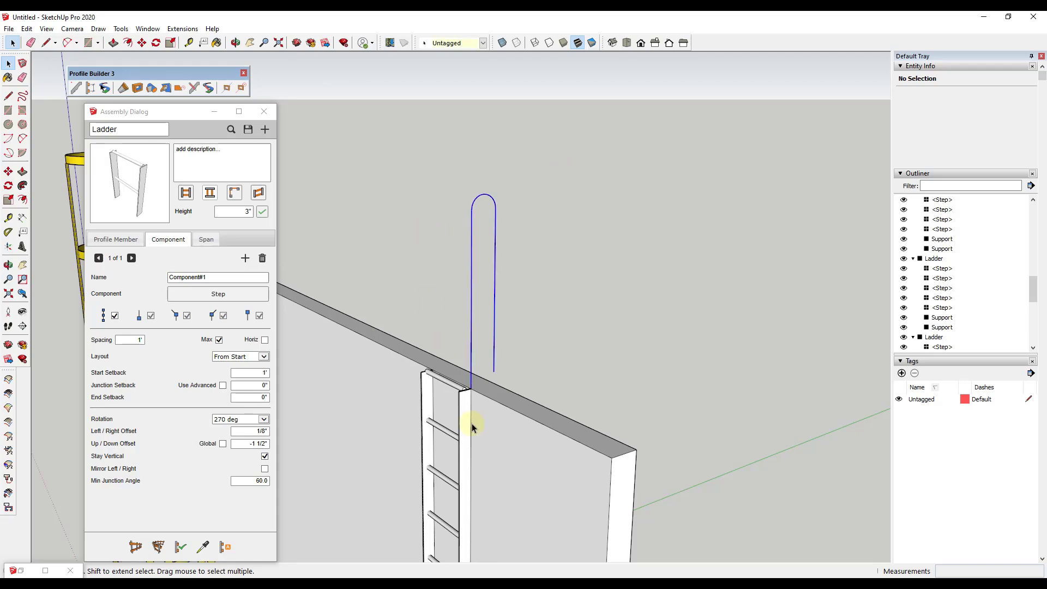
scroll(472, 423, "up", 3)
middle_click_drag(461, 357, 540, 417)
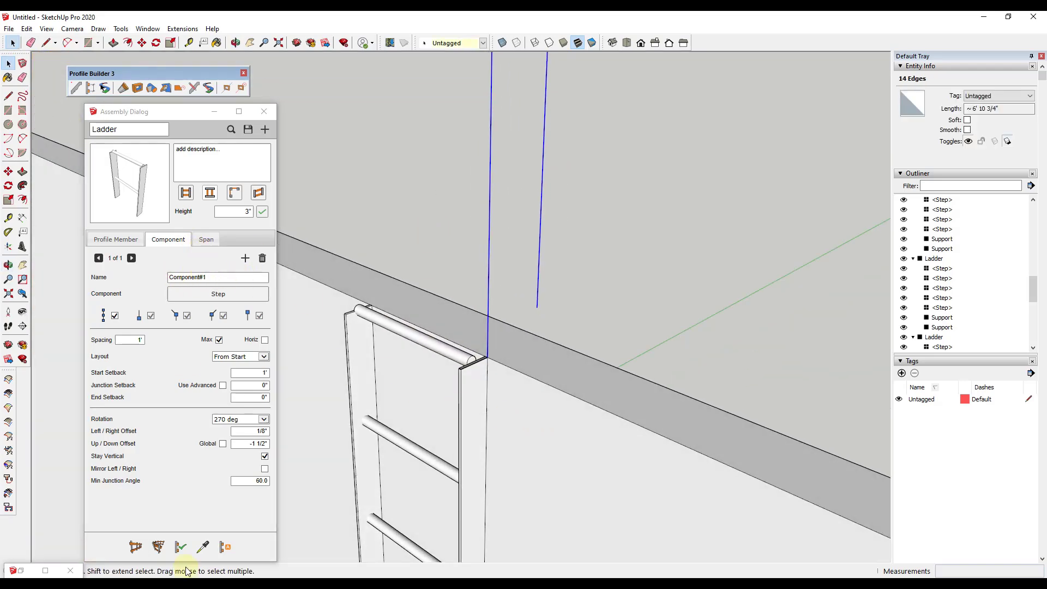
left_click(23, 185)
scroll(480, 364, "up", 2)
scroll(484, 360, "down", 1)
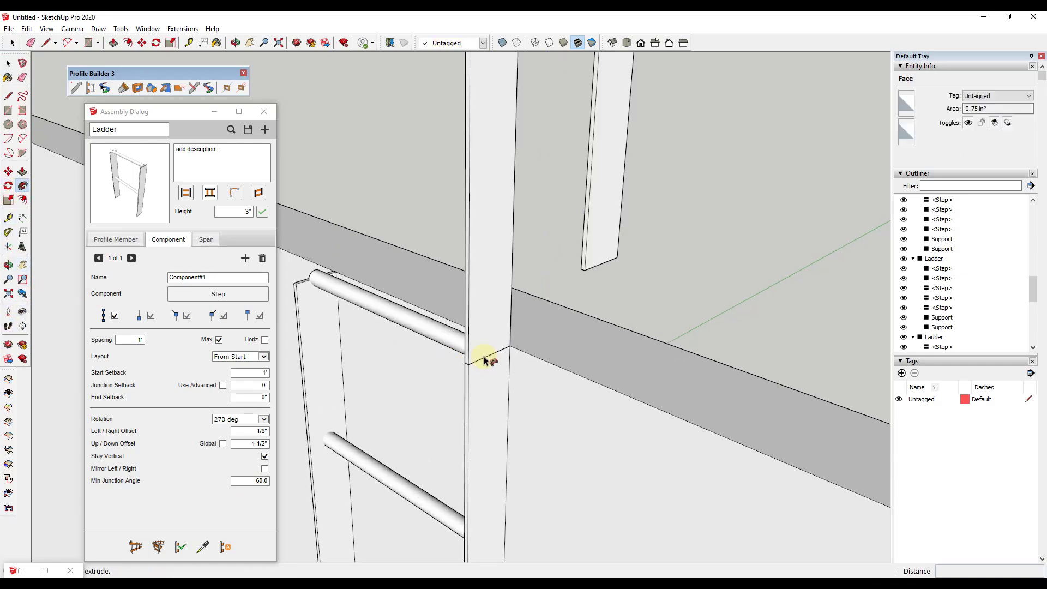
scroll(524, 397, "down", 5)
middle_click_drag(510, 370, 519, 267)
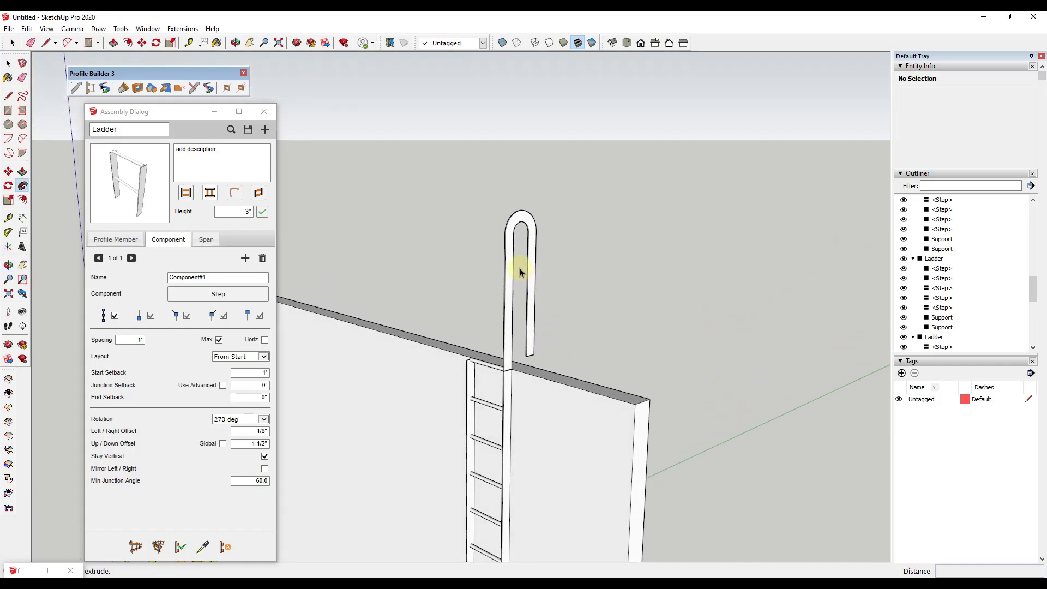
- Copy the whole hooked rail 1' 3" across onto the top corner of the ladder's other support
key("space")
triple_click(468, 375)
scroll(502, 339, "up", 5)
middle_click_drag(544, 361, 555, 385)
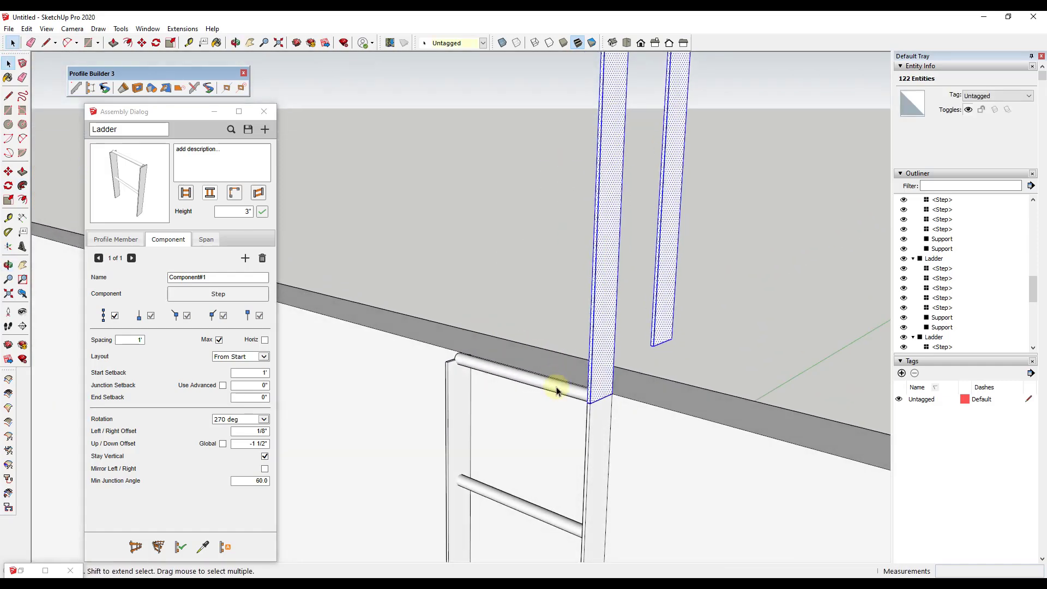
key("m")
scroll(584, 399, "up", 1)
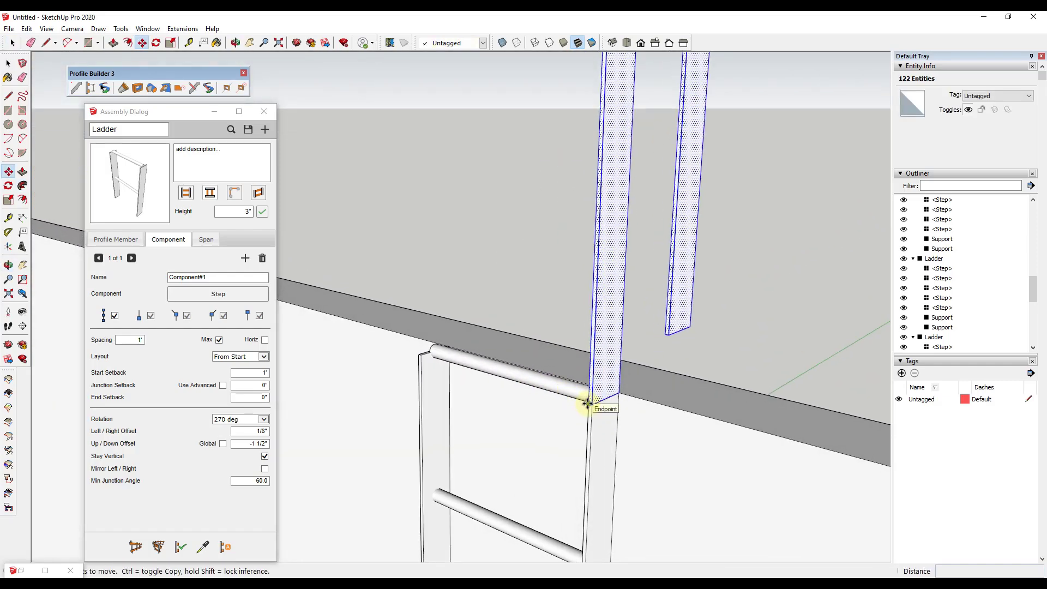
left_click(588, 404)
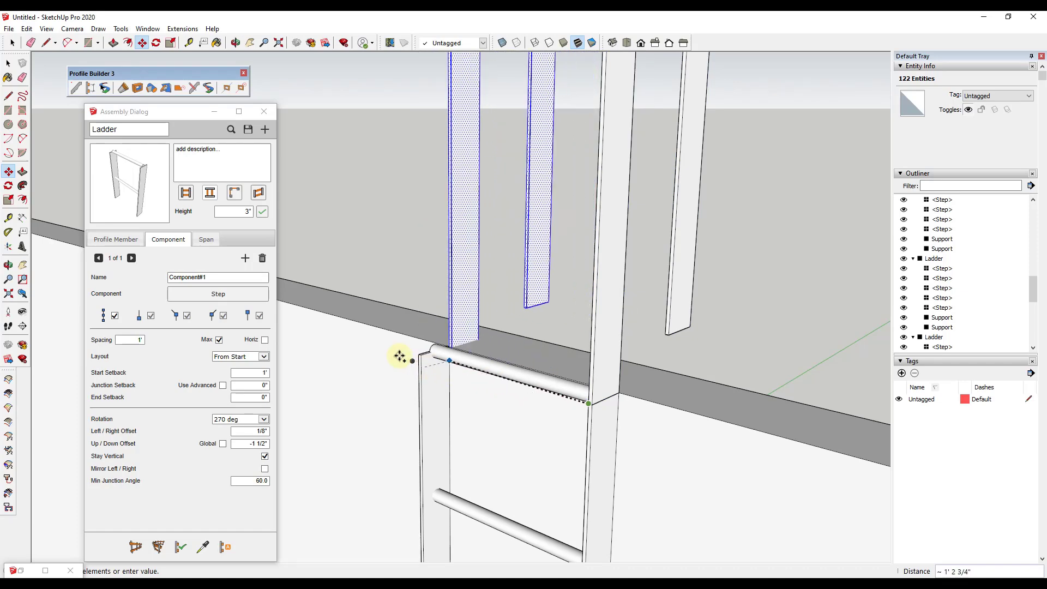
scroll(410, 356, "up", 3)
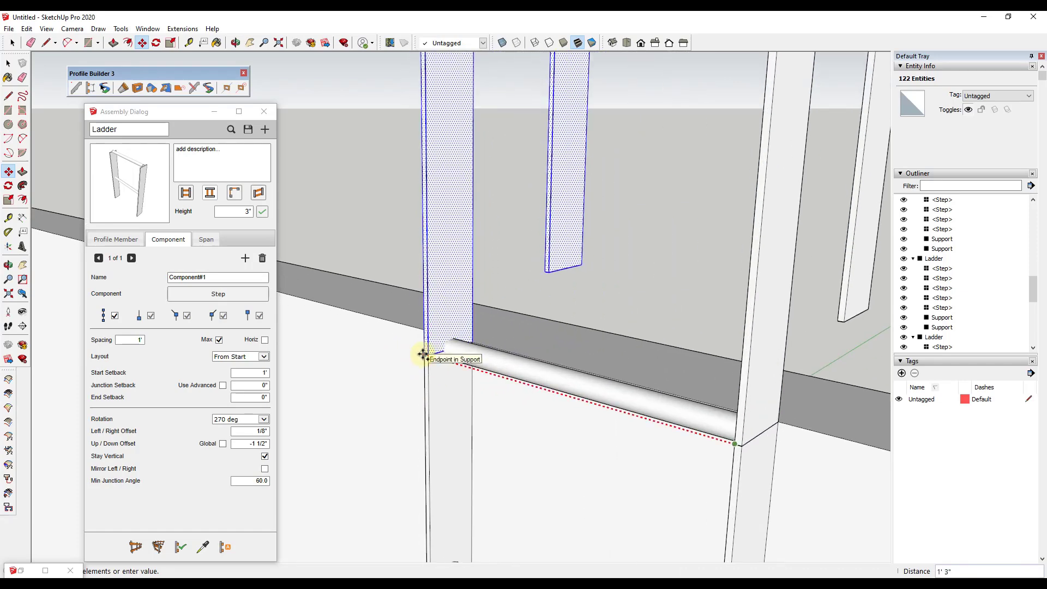
left_click(425, 354)
- Select both hooked rails and make them a component named Top Rail
key("space")
middle_click_drag(434, 358, 436, 229)
left_click_drag(397, 121, 633, 415)
right_click(502, 241)
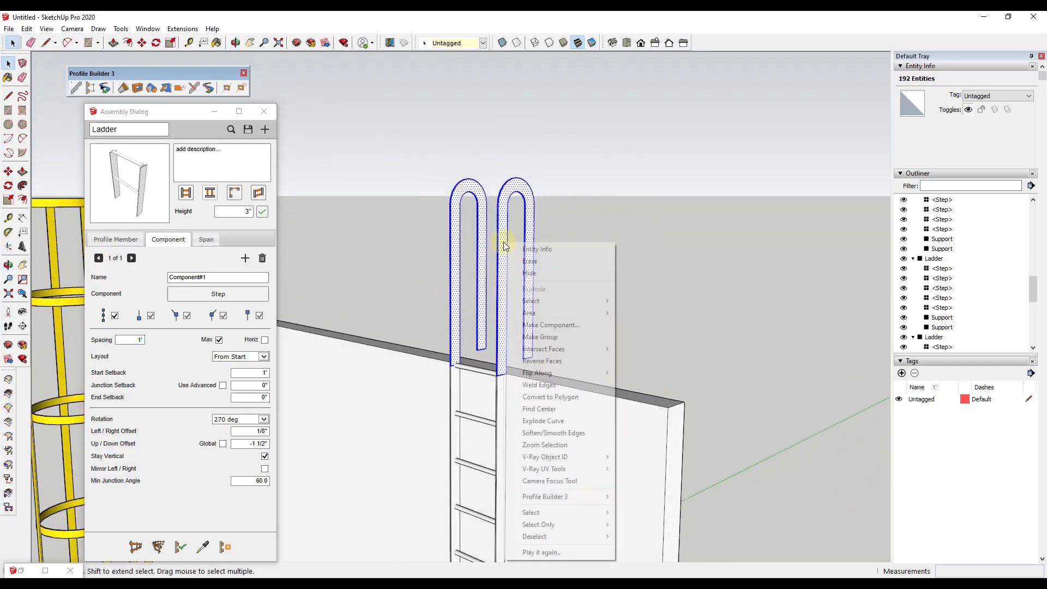
left_click(571, 328)
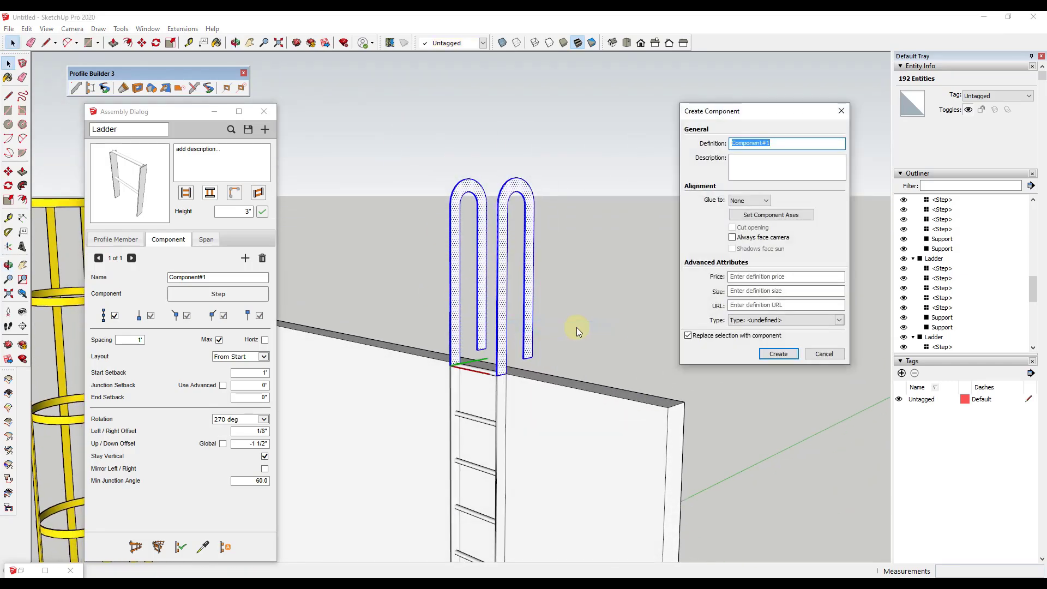
type("Top Rail")
key("Return")
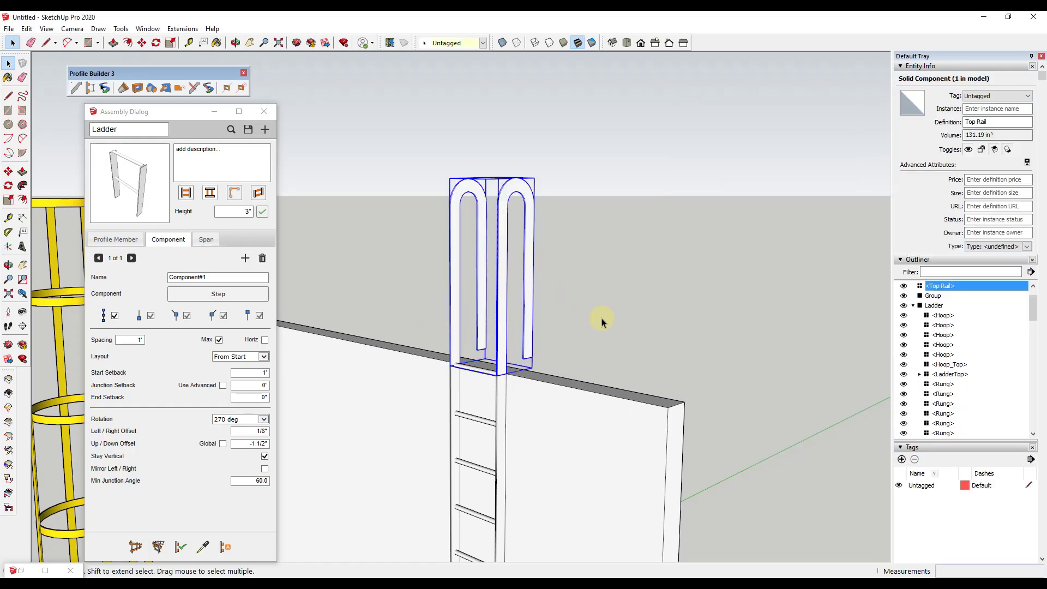
middle_click_drag(663, 328, 540, 398)
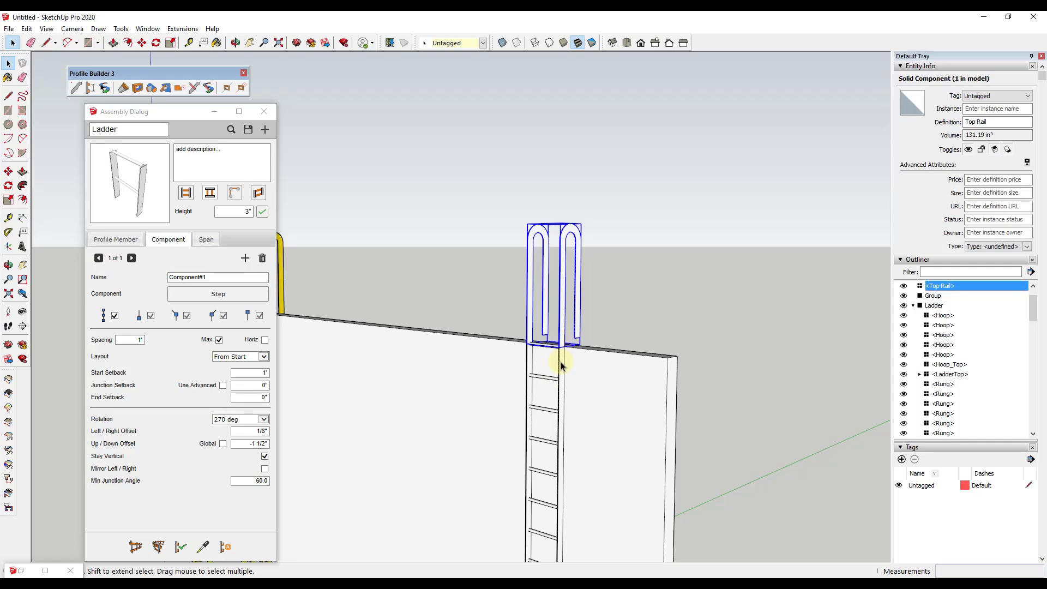
middle_click_drag(579, 366, 644, 392)
scroll(643, 391, "up", 1)
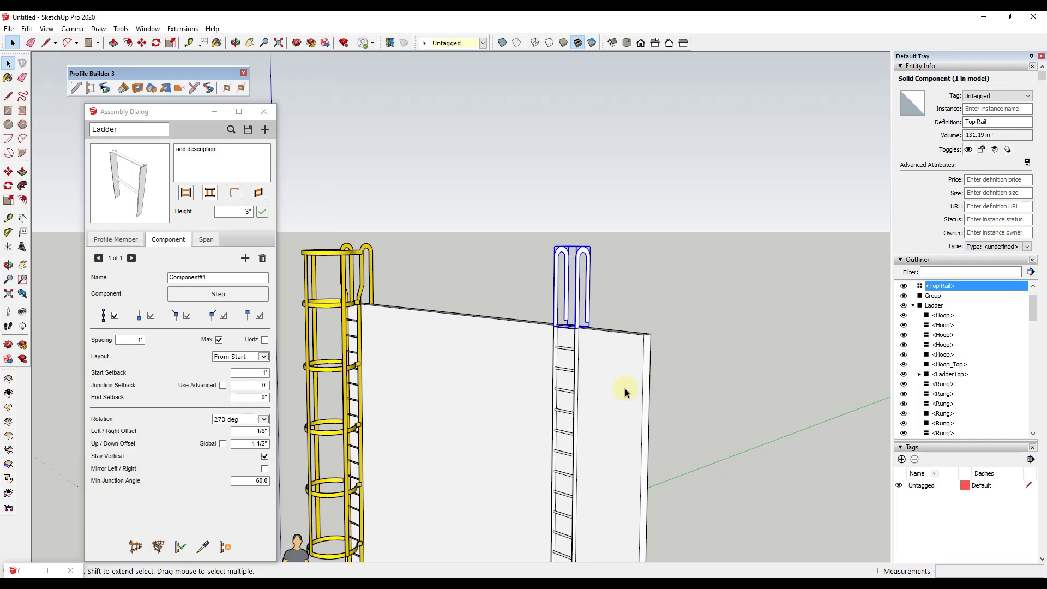
- Move the Top Rail component off the ladder into the empty space beyond the wall's end
key("m")
left_click(578, 301)
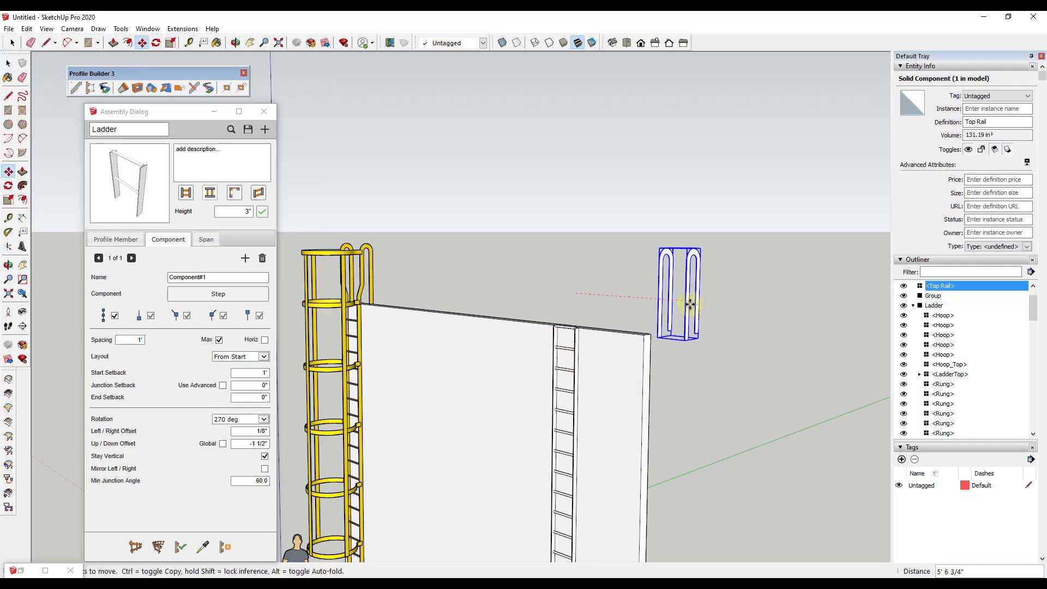
left_click(691, 304)
key("space")
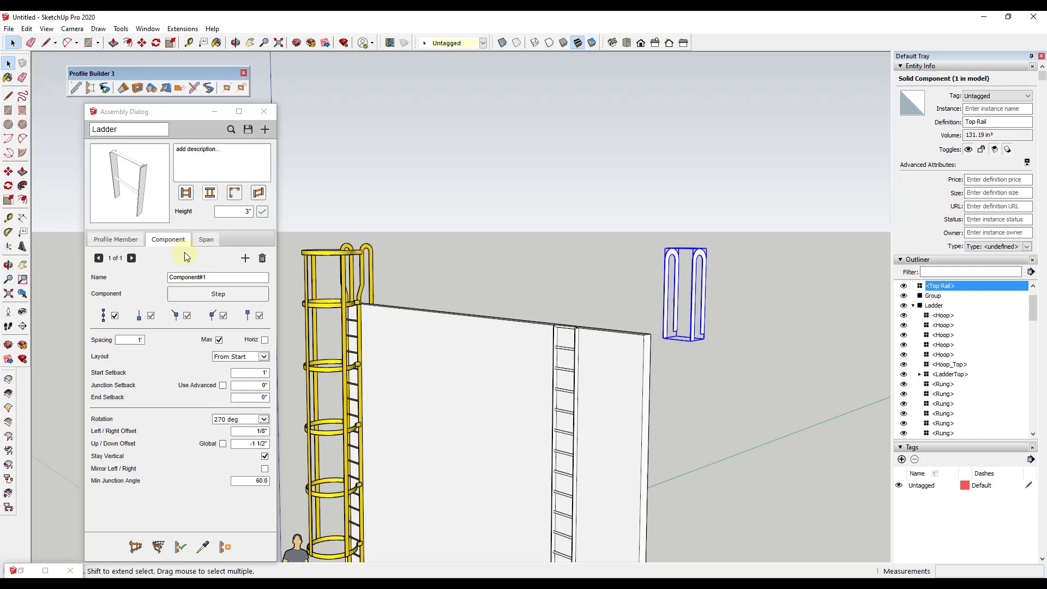
- Add a second component to the Ladder assembly and assign the Top Rail from the model to it
left_click(245, 259)
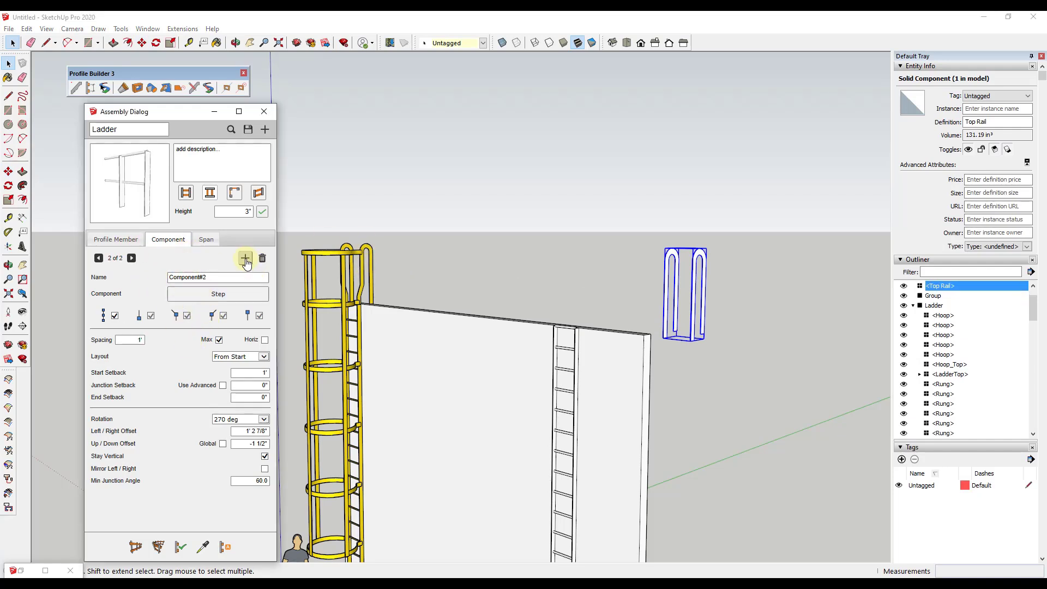
left_click(218, 295)
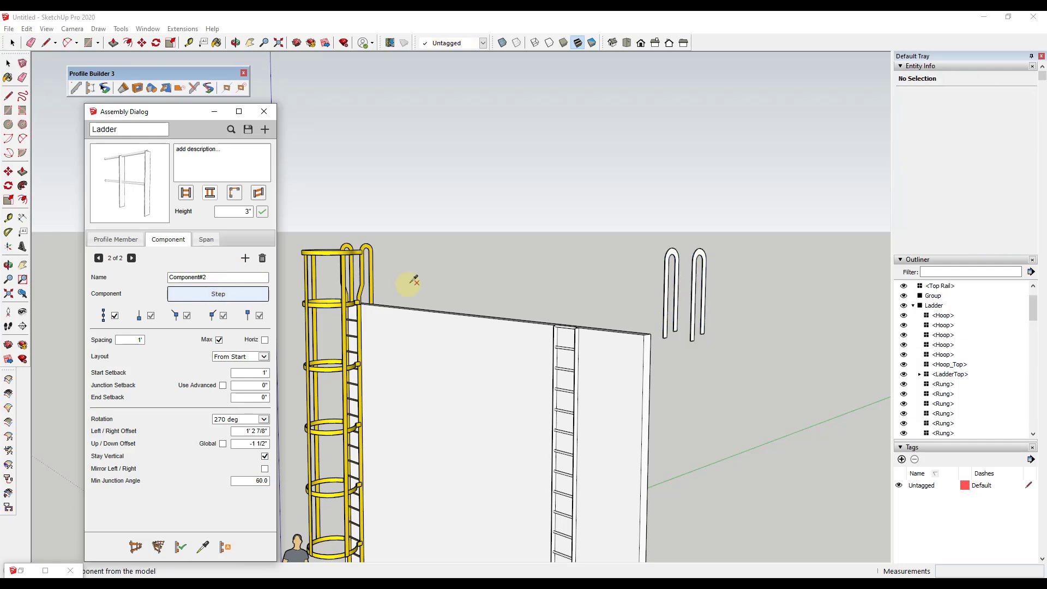
left_click(662, 270)
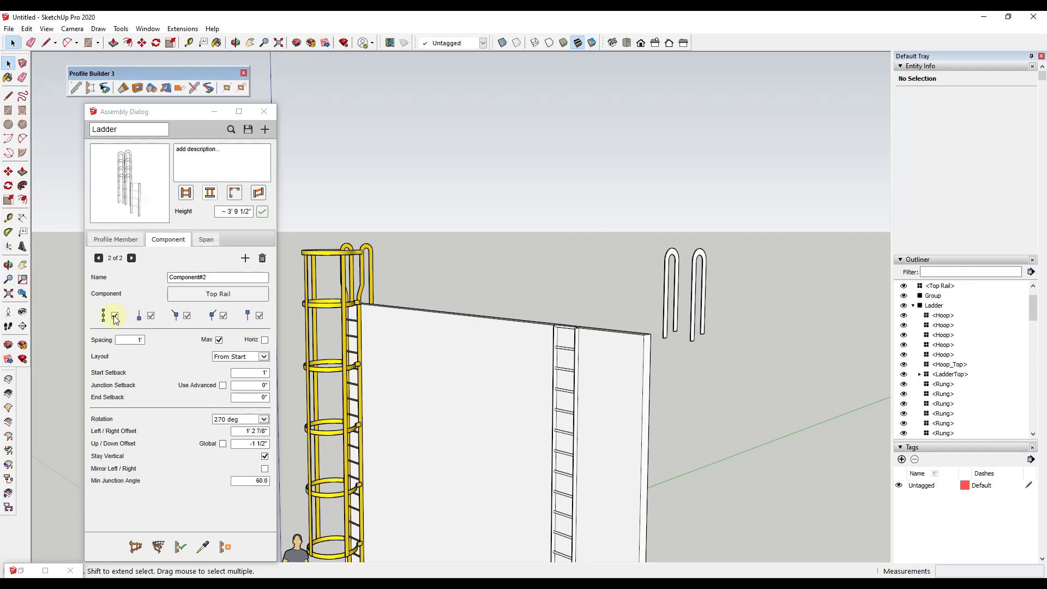
- Limit the Top Rail's placement to the path's end by disabling spaced, start and junction placement
left_click(114, 316)
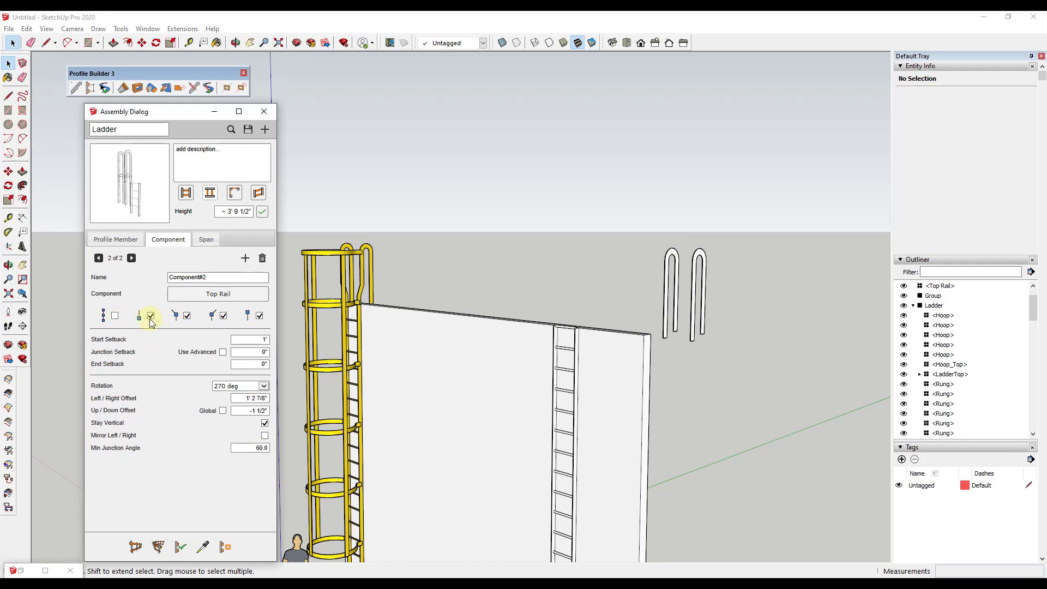
left_click(150, 317)
left_click(224, 317)
- Set the Top Rail's rotation to 0 deg and apply the edited assembly to the tall ladder on the wall
middle_click_drag(612, 308, 655, 335)
scroll(540, 330, "up", 4)
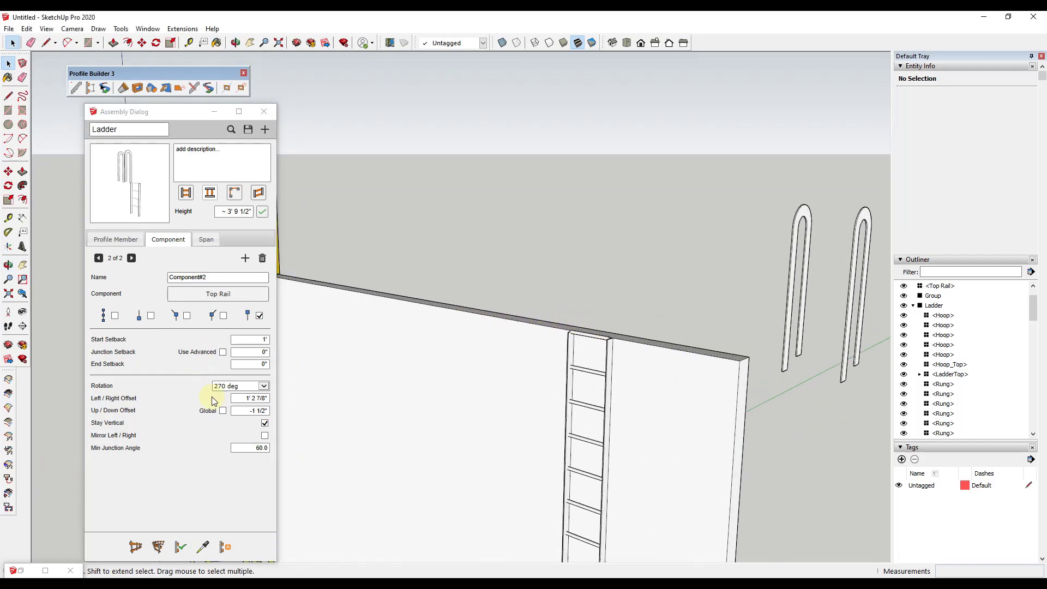
left_click(240, 387)
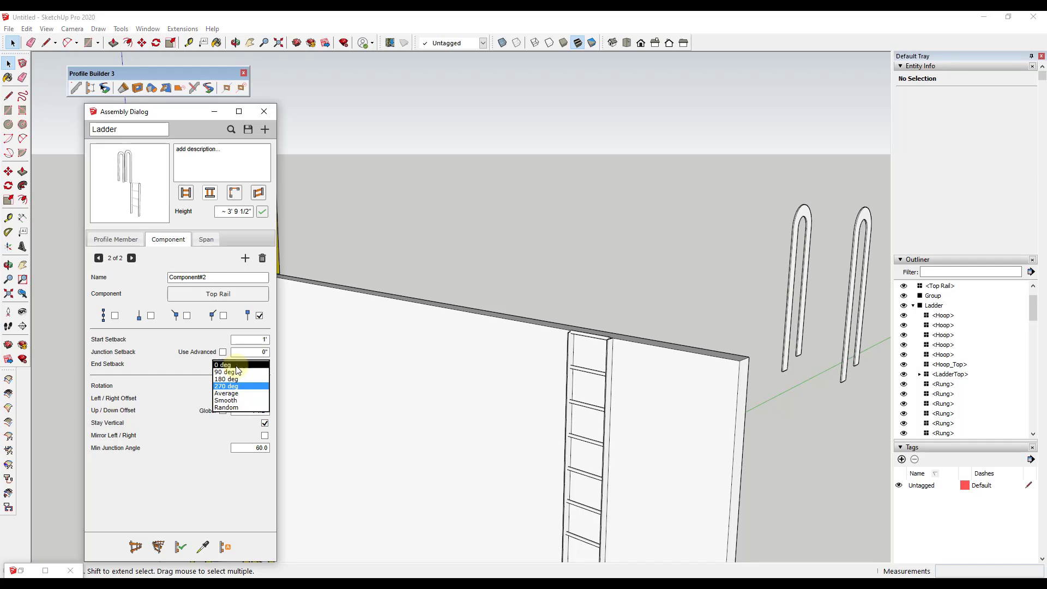
left_click(225, 365)
left_click(573, 410)
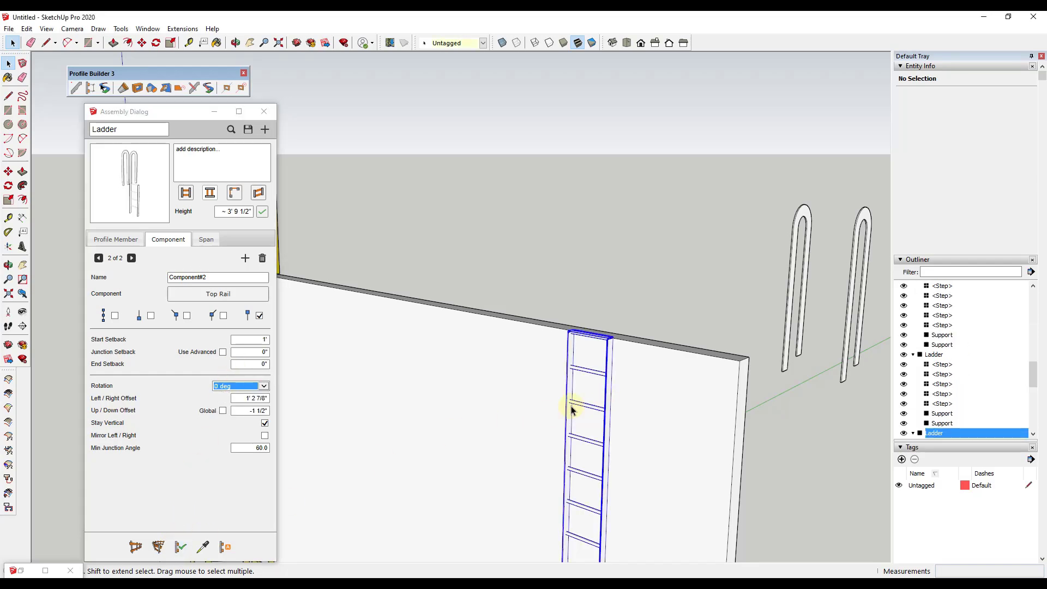
left_click(178, 548)
- Set the Top Rail's rotation to 90 deg and update the tall ladder
middle_click_drag(589, 311, 546, 327)
left_click(240, 385)
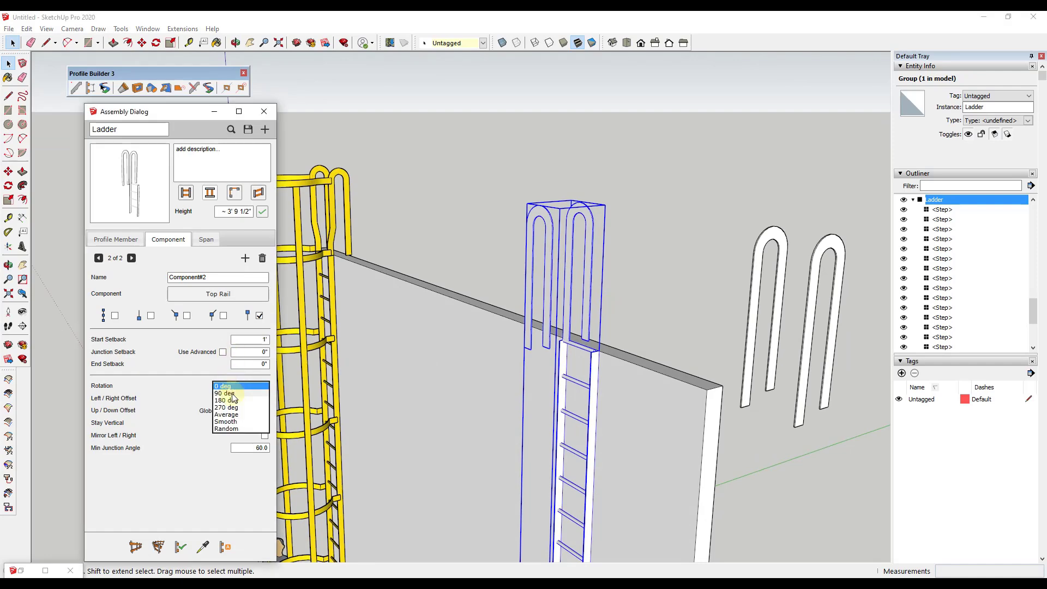
left_click(232, 400)
left_click(179, 547)
- Set the Top Rail's start setback to 0", left/right offset to 1' 3" and up/down offset to 0", and update the ladder
middle_click_drag(627, 397, 764, 460)
scroll(567, 335, "up", 6)
scroll(579, 335, "down", 5)
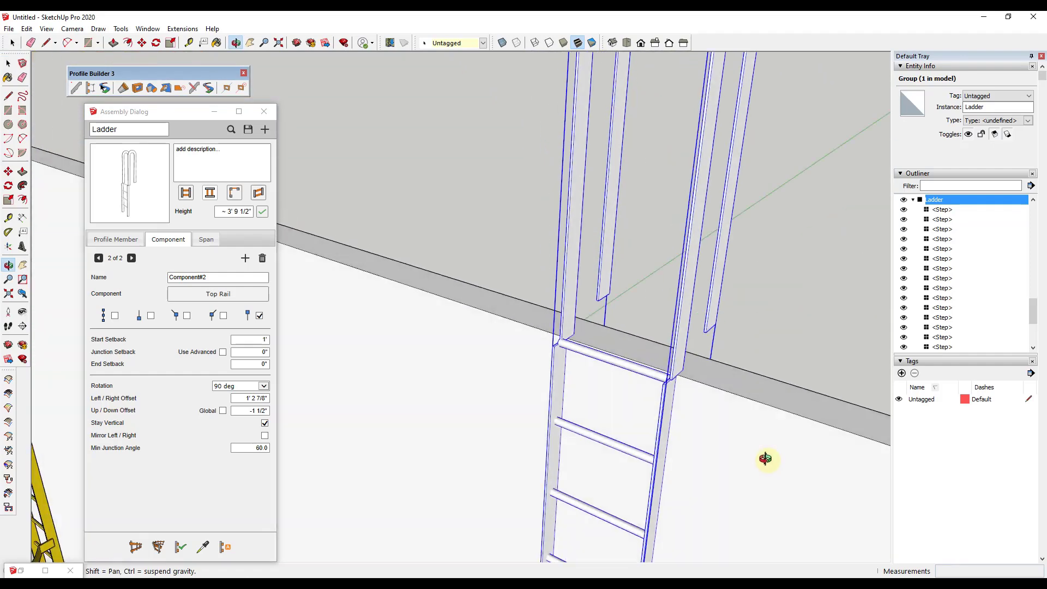
scroll(691, 362, "up", 5)
middle_click_drag(683, 371, 764, 350)
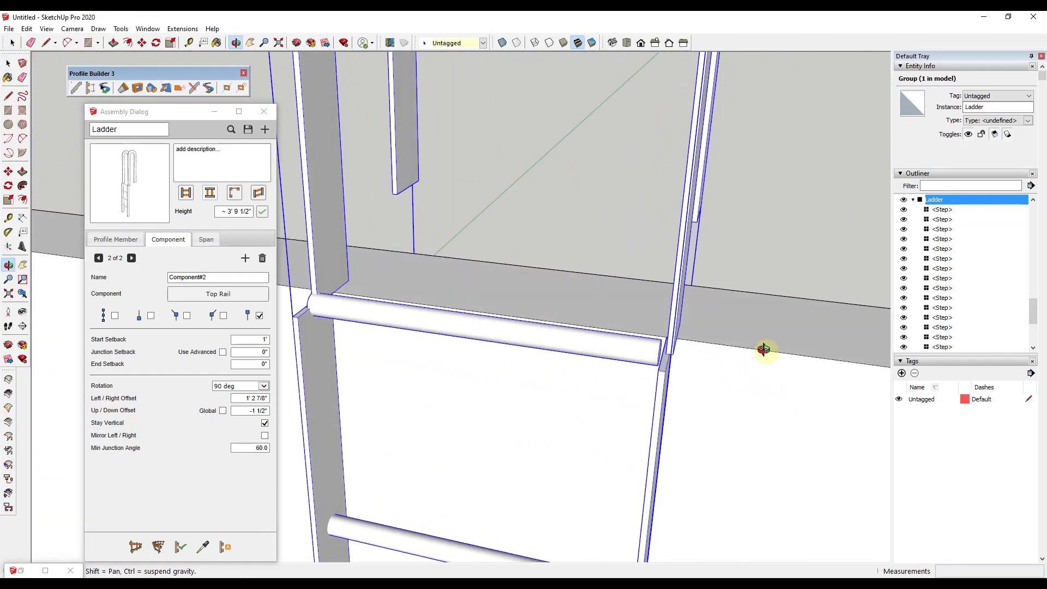
left_click(239, 397)
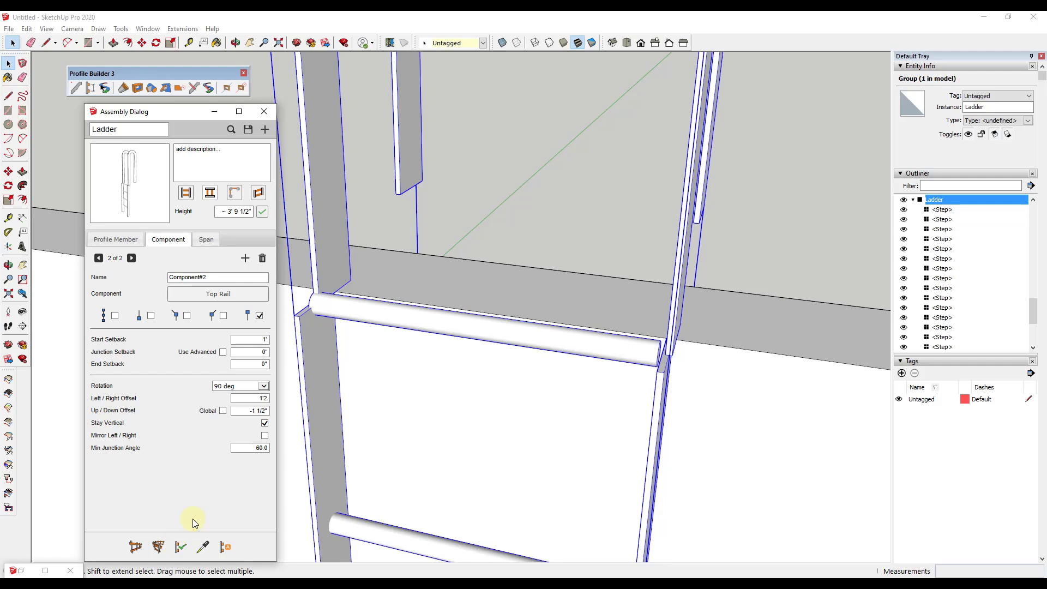
key("Tab")
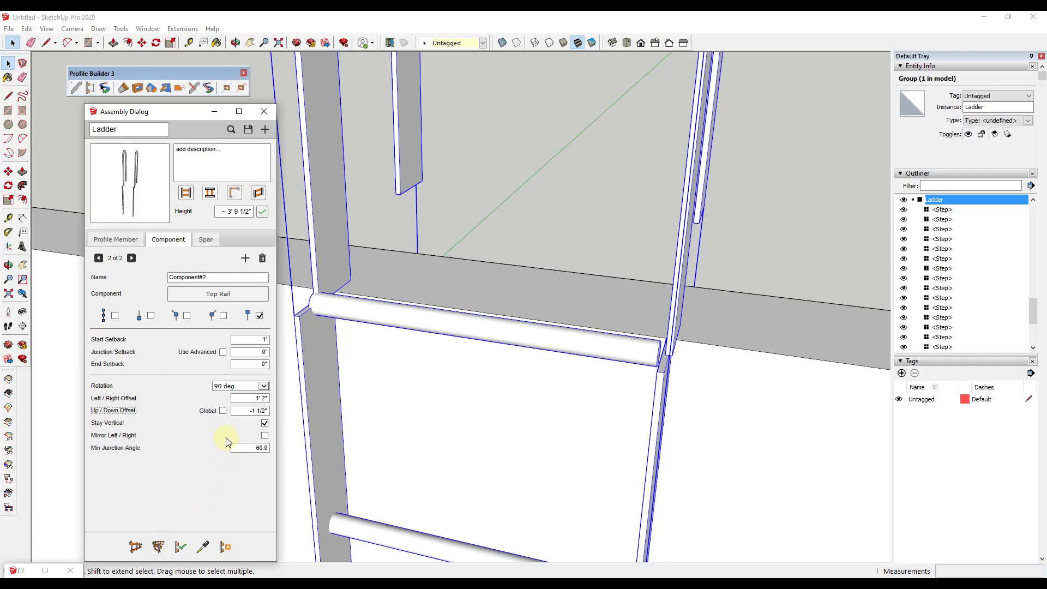
left_click(179, 547)
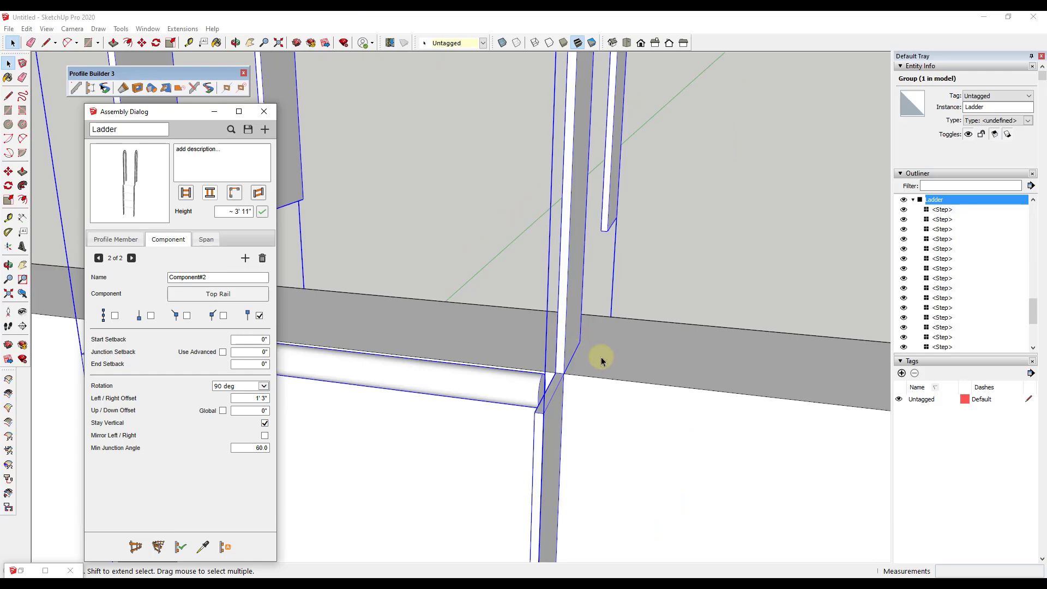
- Set the Top Rail's up/down offset to -3" and update the ladder
middle_click_drag(601, 358, 417, 355)
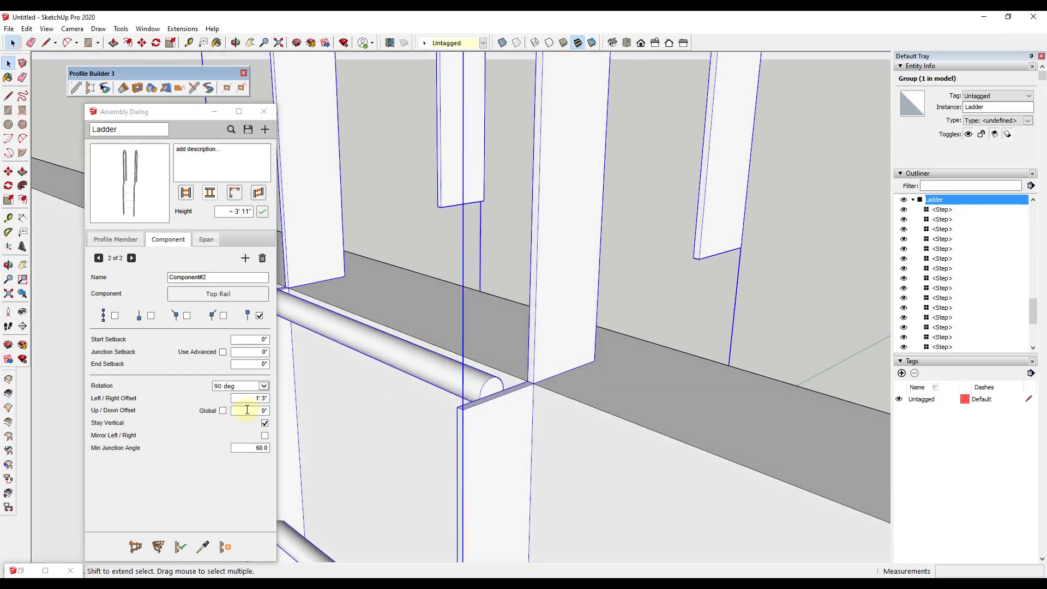
left_click(247, 410)
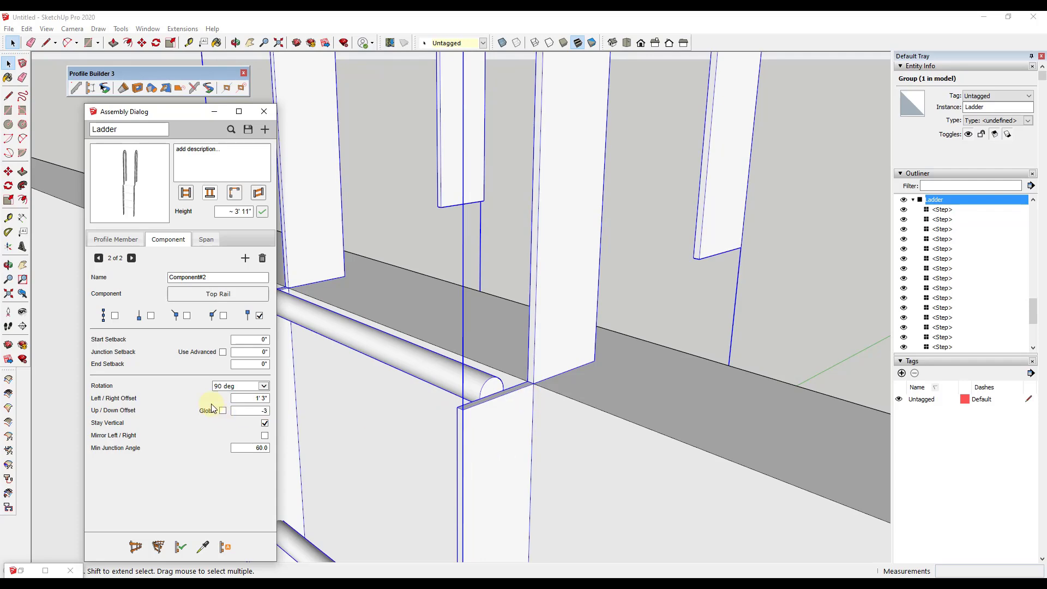
type("-3")
left_click(181, 547)
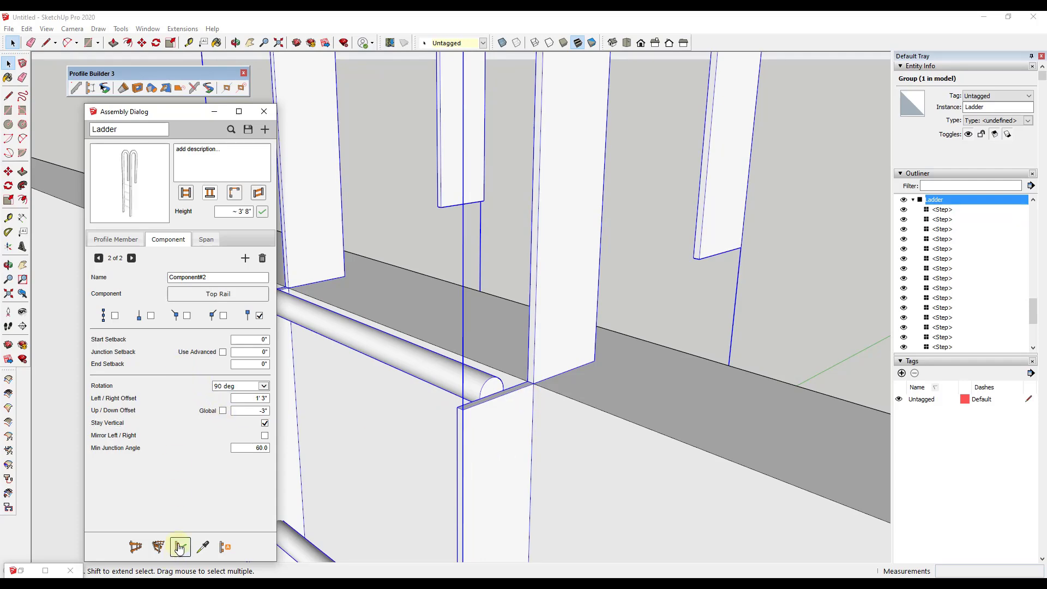
- Examine the joint between the Top Rail and the ladder supports, and the whole ladder against the wall
scroll(716, 310, "down", 5)
middle_click_drag(692, 297, 830, 311)
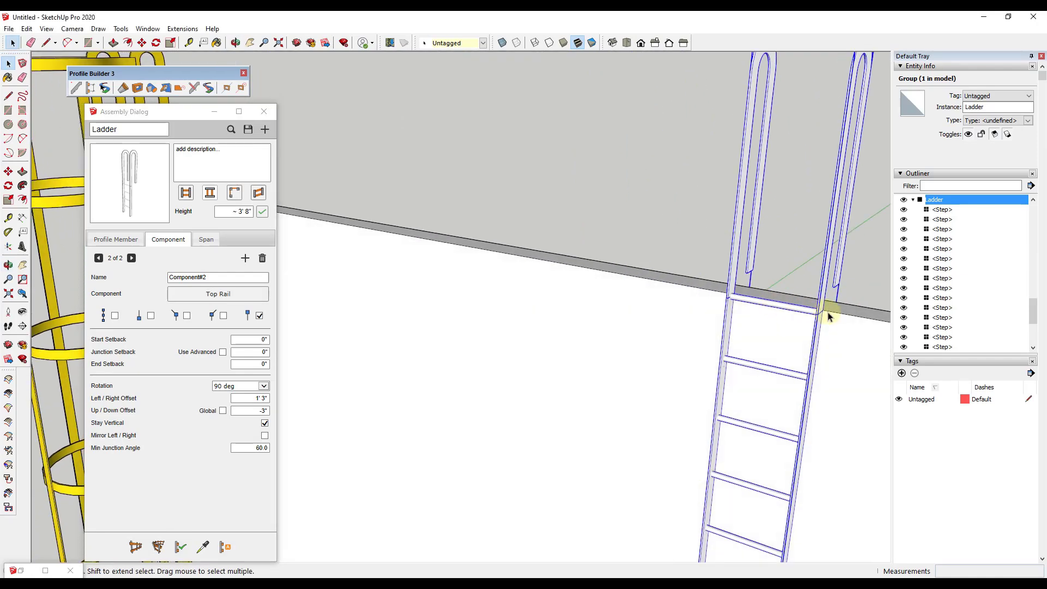
scroll(823, 313, "up", 3)
scroll(817, 314, "up", 1)
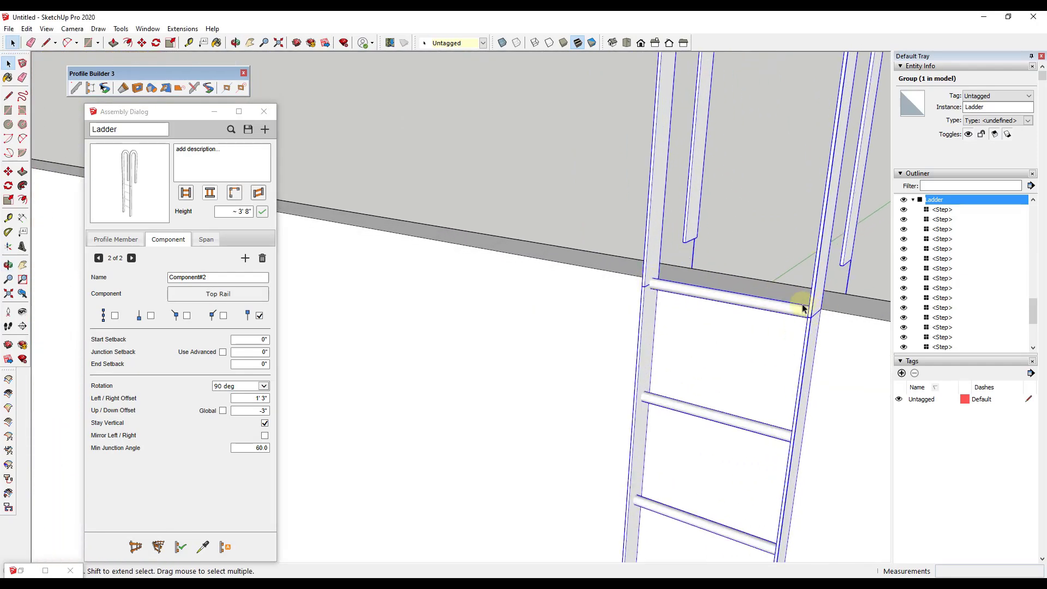
scroll(712, 272, "down", 3)
scroll(712, 272, "down", 3)
middle_click_drag(808, 297, 709, 357)
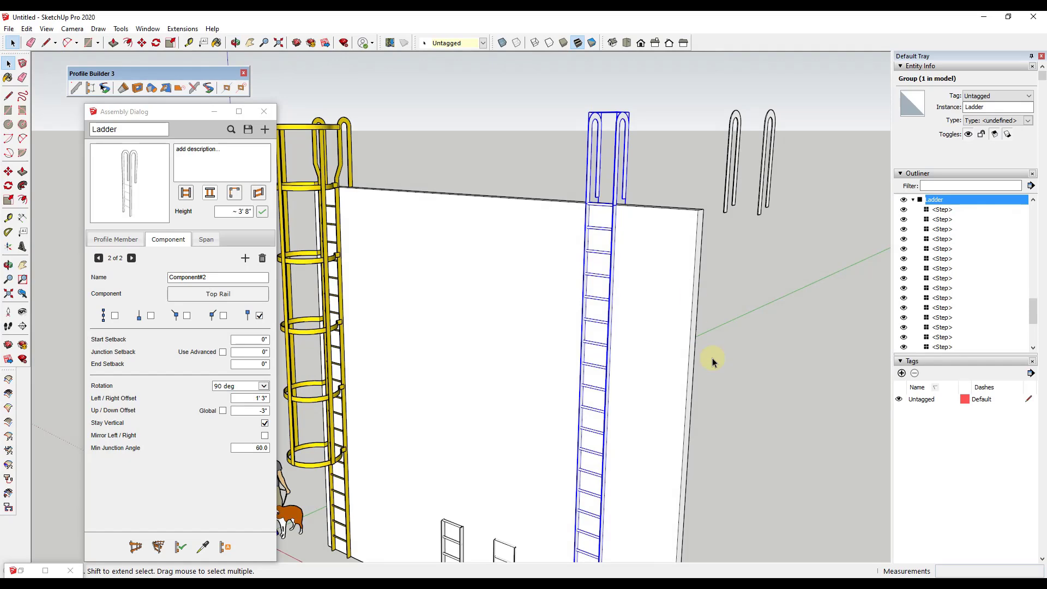
scroll(679, 286, "up", 2)
key("space")
scroll(578, 292, "down", 3)
scroll(661, 402, "up", 1)
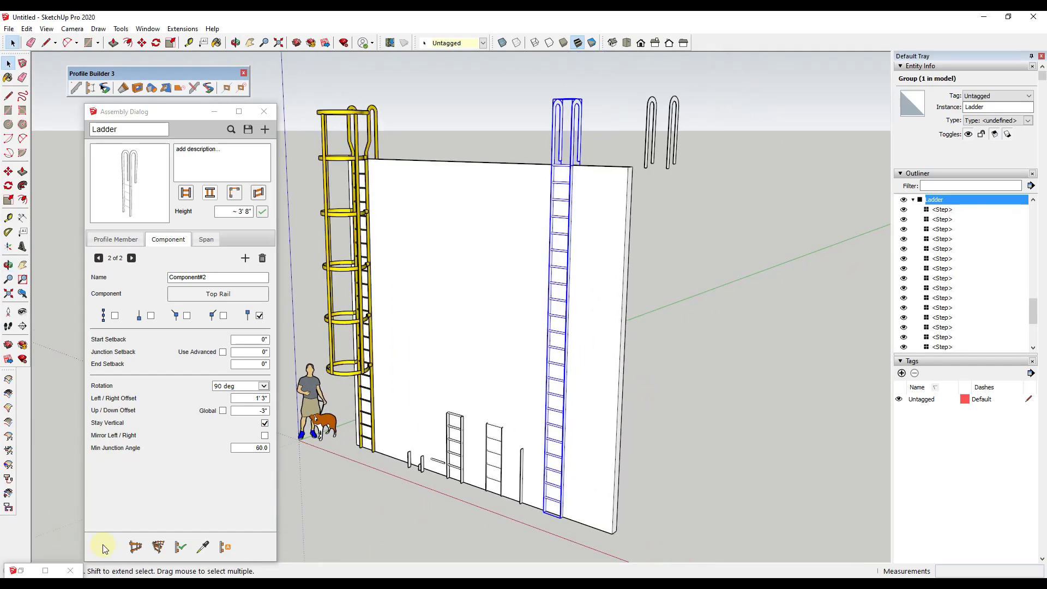
- Build a second ladder with the assembly from the tall wall's base to its top edge, near the wall's end
left_click(134, 545)
left_click(595, 527)
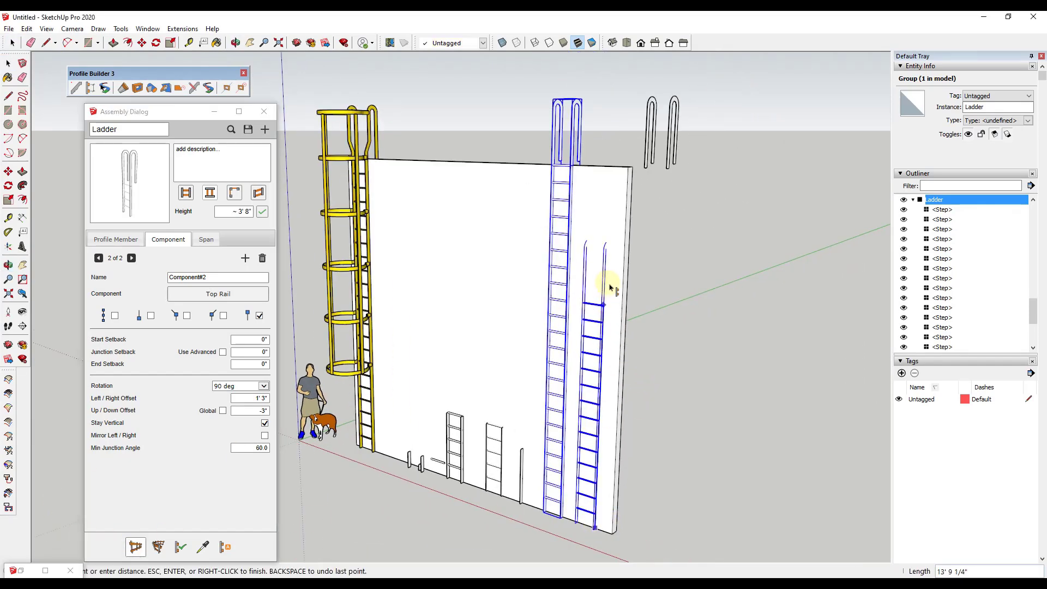
left_click(613, 171)
middle_click_drag(619, 169, 598, 381)
key("Return")
- Draw a long, narrow rectangle on the ground beyond the end of the tall wall
scroll(533, 171, "up", 2)
scroll(557, 169, "down", 2)
key("e")
key("r")
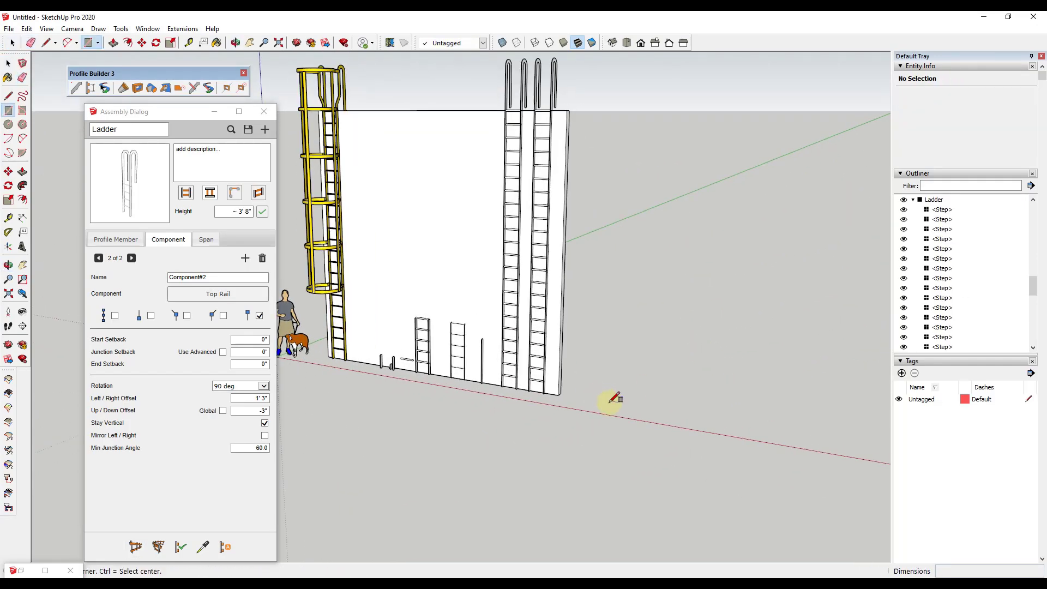
left_click(595, 404)
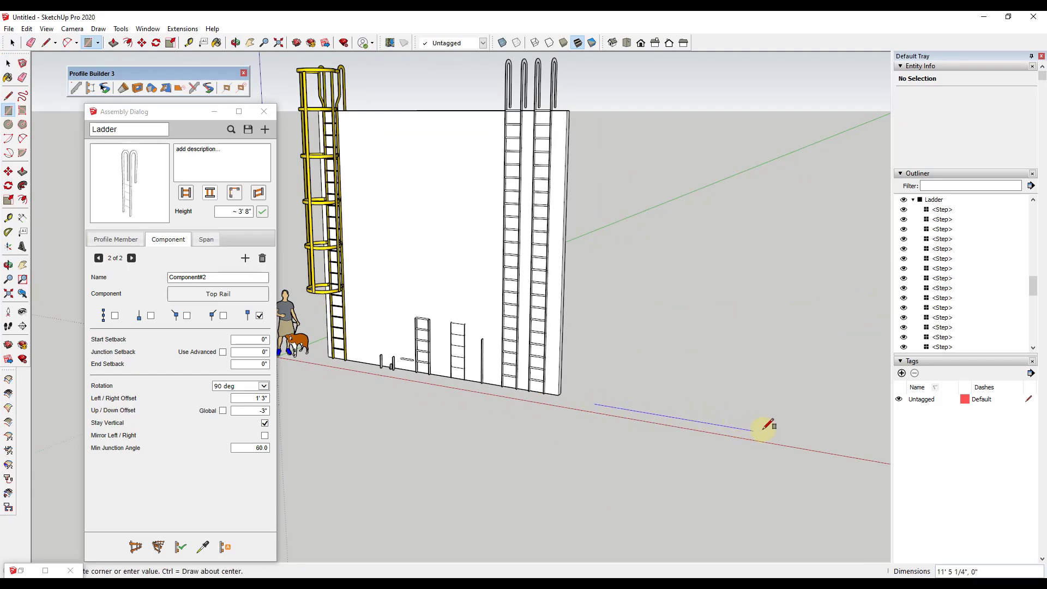
left_click(842, 444)
key("space")
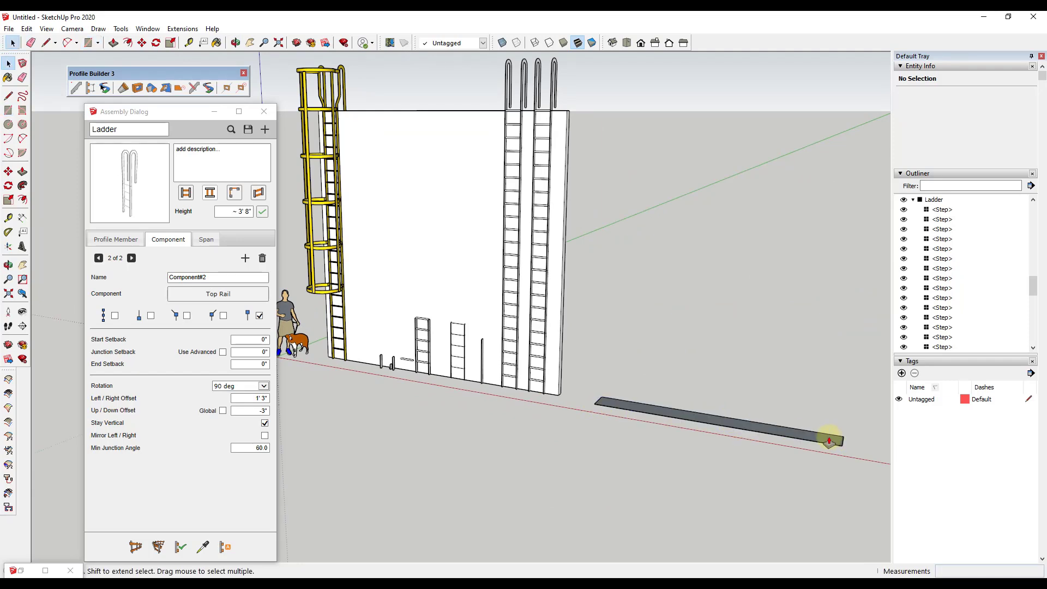
- Push/Pull the rectangle up into a second wall lower than the first one
key("p")
left_click_drag(818, 436, 811, 236)
key("space")
middle_click_drag(816, 289, 492, 304)
key("p")
left_click_drag(477, 292, 479, 199)
key("space")
middle_click_drag(479, 199, 562, 366)
- Build a ladder with the assembly from the base to the top edge of the lower wall and check it
left_click(135, 547)
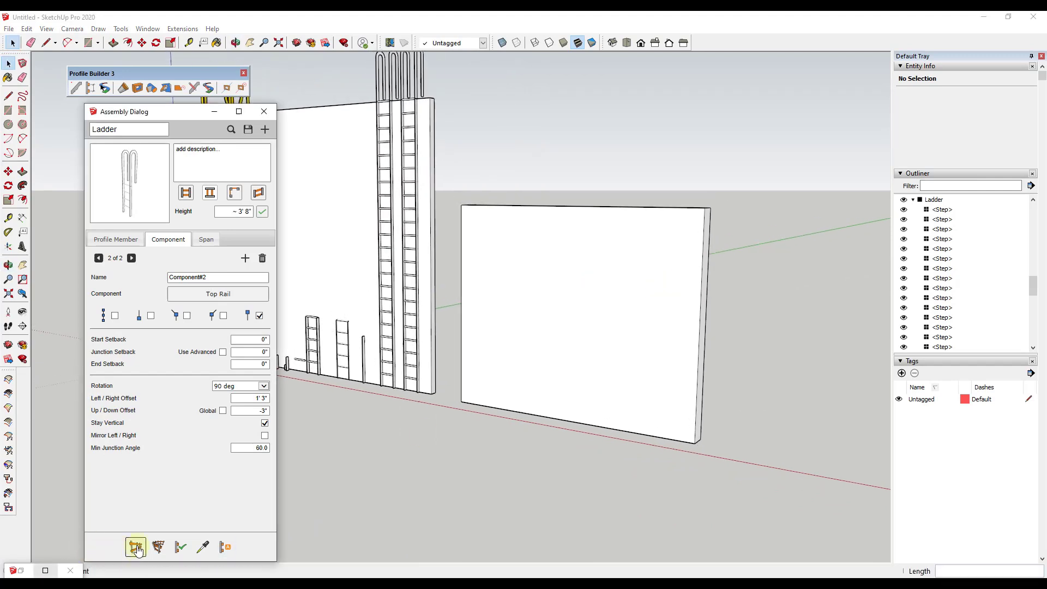
left_click(595, 426)
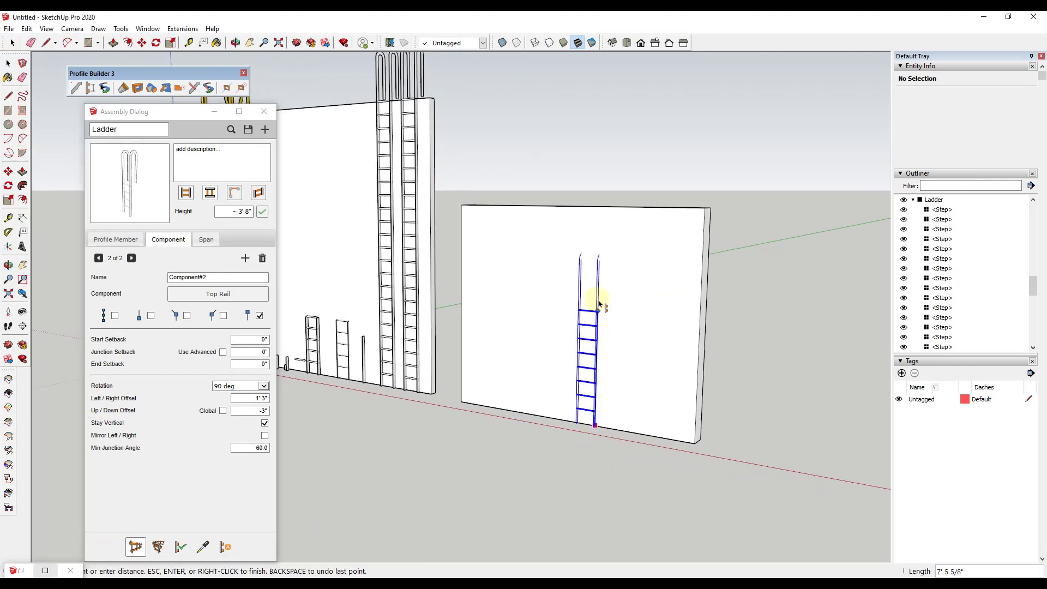
left_click(609, 207)
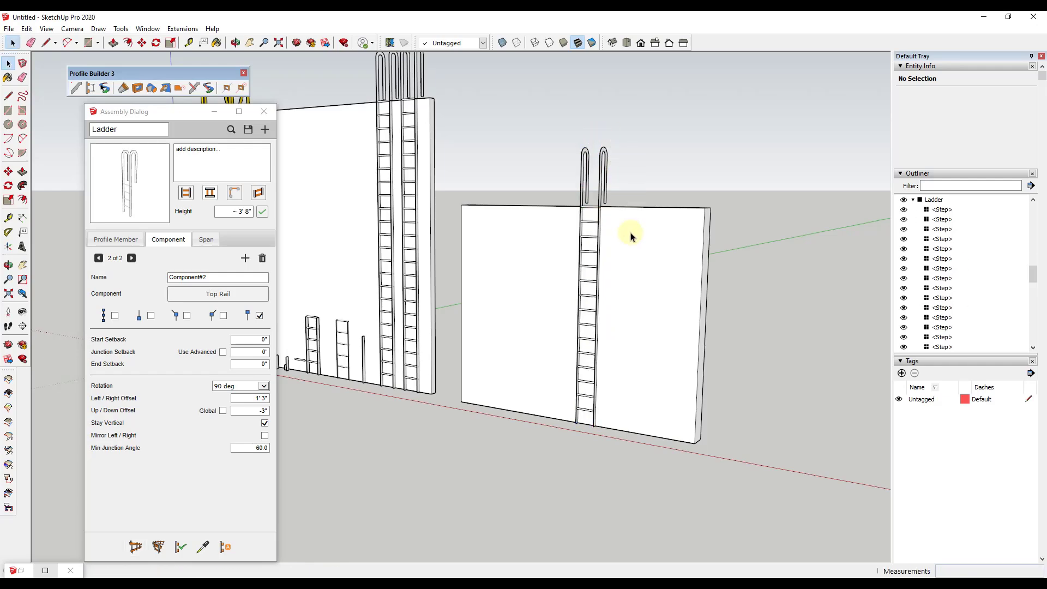
middle_click_drag(631, 233, 493, 235)
scroll(514, 197, "up", 3)
scroll(516, 197, "down", 3)
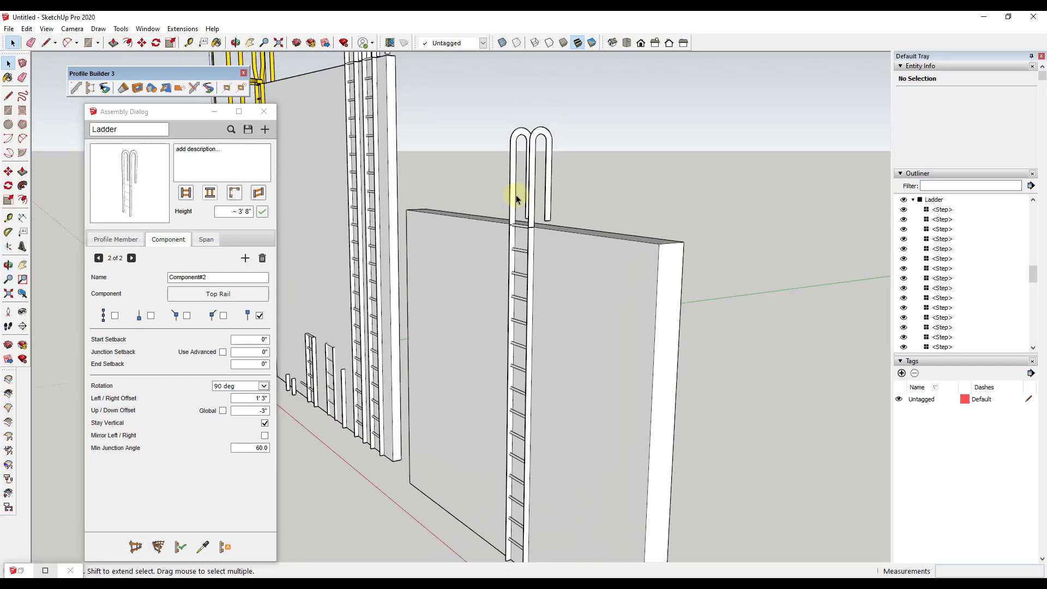
middle_click_drag(514, 198, 567, 174)
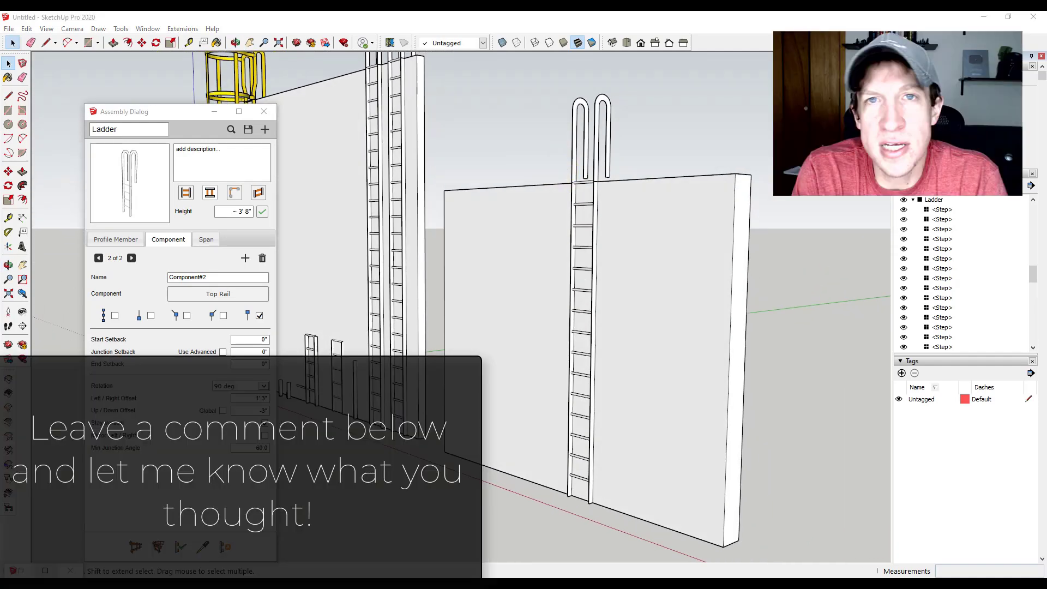